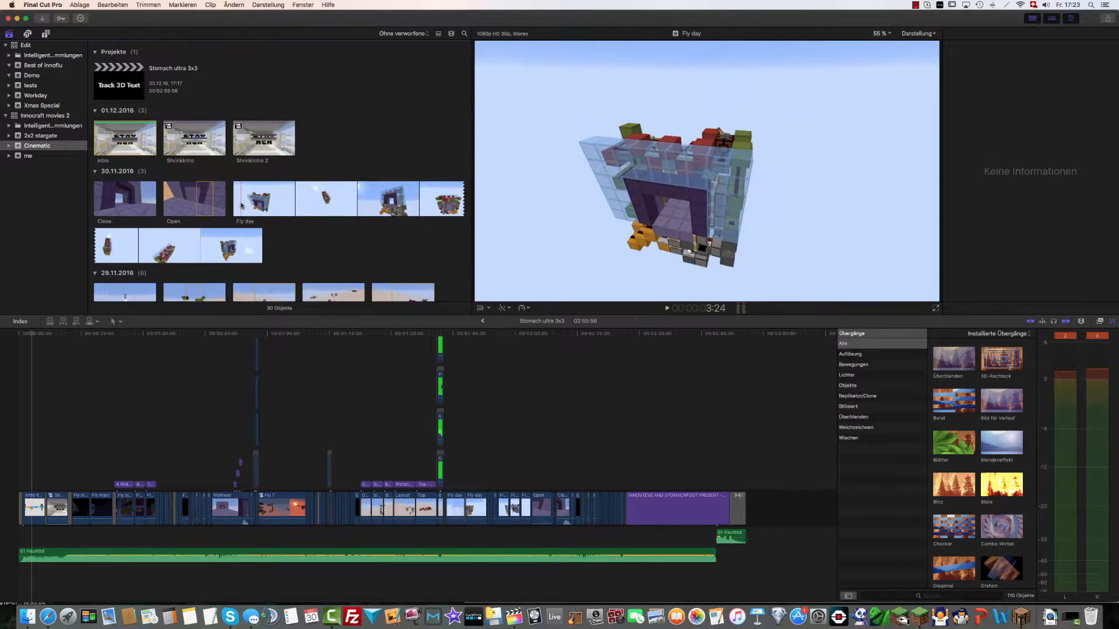
Preview the start of the Fly day clip from the browser
{"action": "key", "text": "space"}
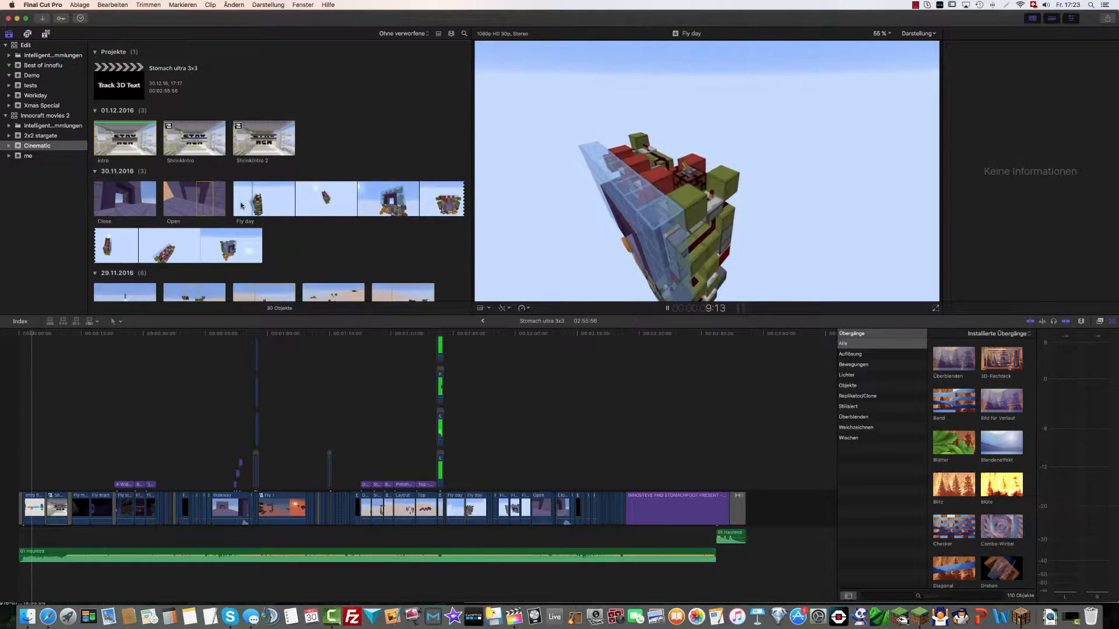
{"action": "key", "text": "space"}
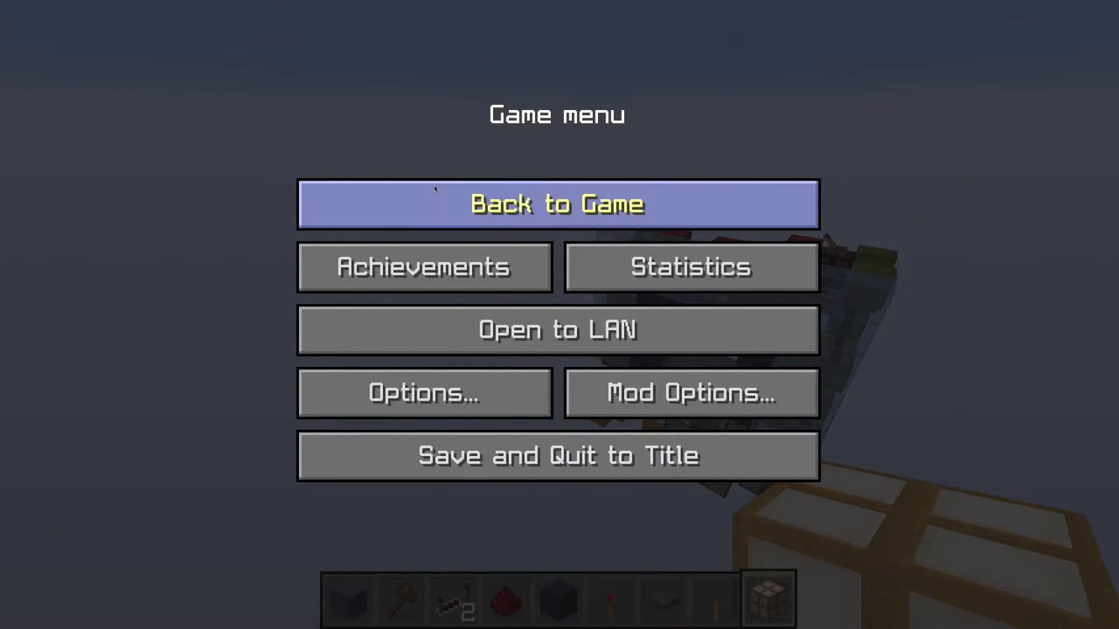
Switch to Minecraft, return to the game and reset the camera path with the command /cam clear
{"action": "left_click", "coordinate": [433, 192]}
{"action": "key", "text": "d"}
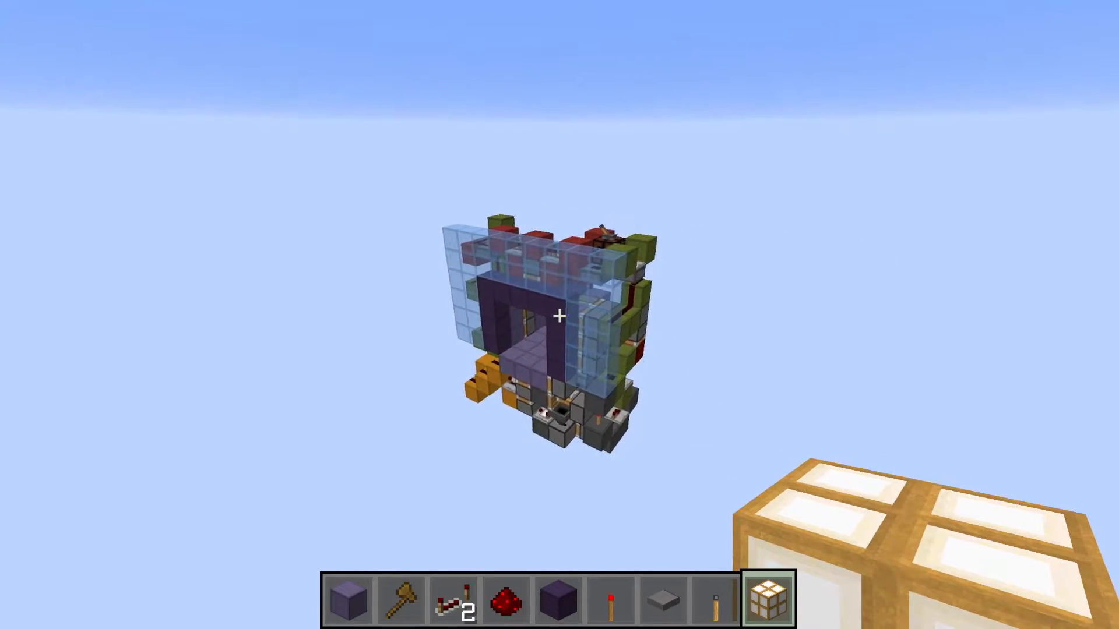
{"action": "key", "text": "slash"}
{"action": "type", "text": "cam clear"}
{"action": "key", "text": "Return"}
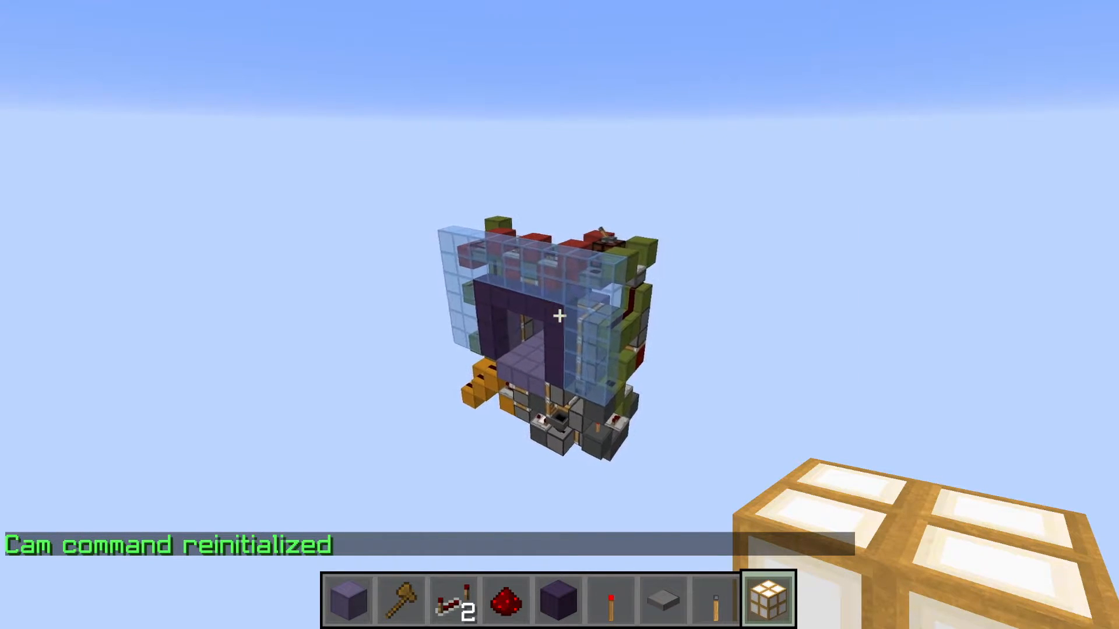
Register three camera path points around the redstone door: one at the front, one behind it and one at its side
{"action": "key", "text": "p"}
{"action": "key", "text": "s"}
{"action": "key", "text": "d"}
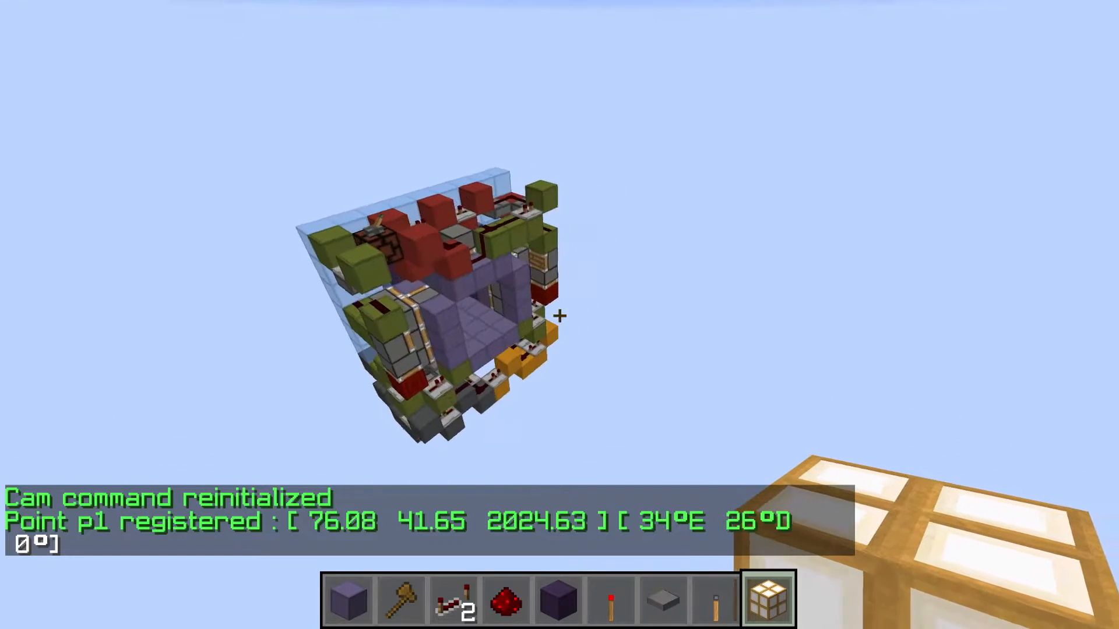
{"action": "key", "text": "p"}
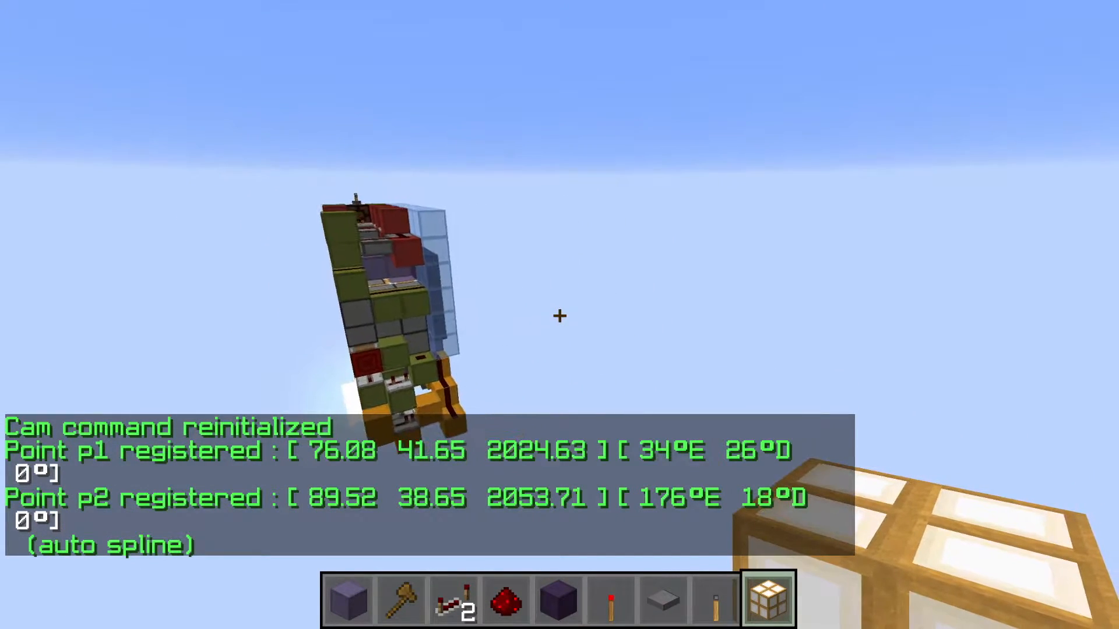
{"action": "key", "text": "p"}
Run the camera flight through the registered points with /cam start, and end it with /cam stop
{"action": "key", "text": "slash"}
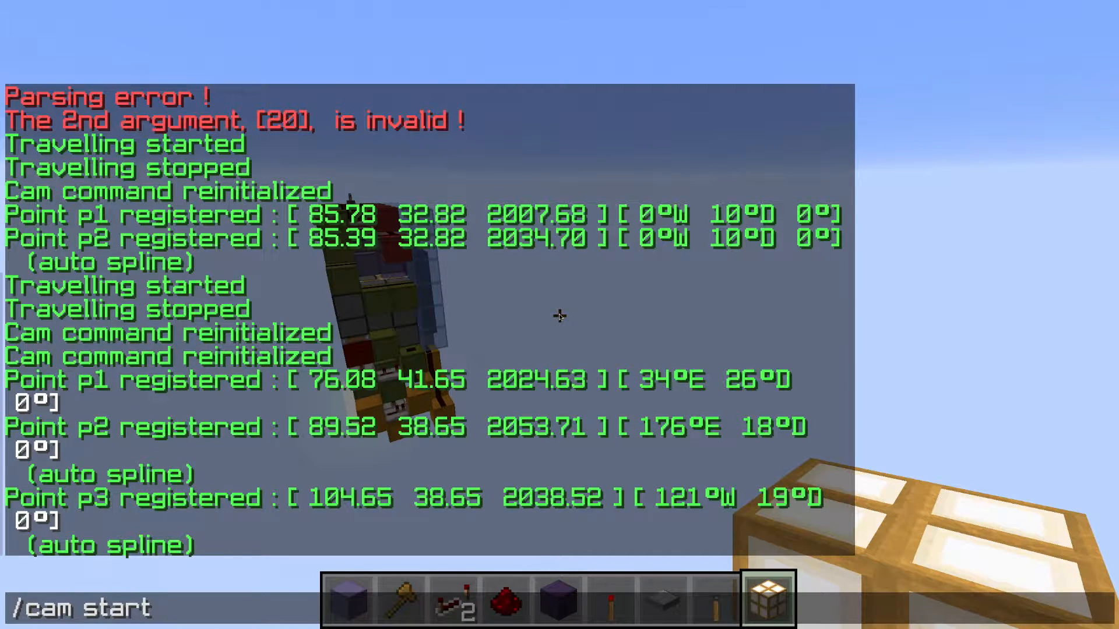
{"action": "key", "text": "Return"}
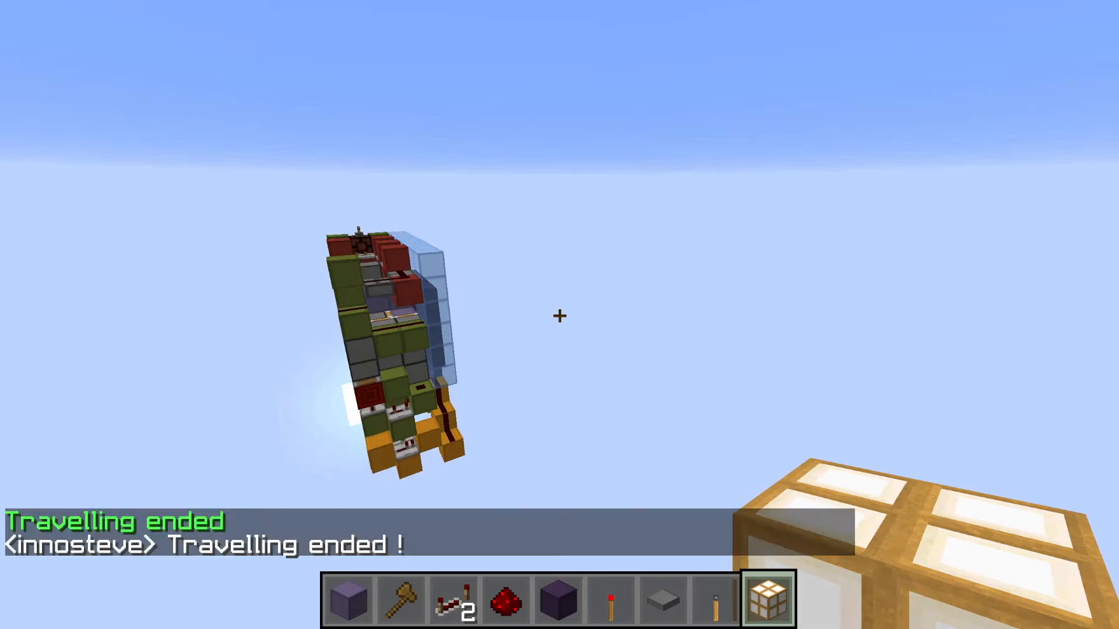
{"action": "key", "text": "t"}
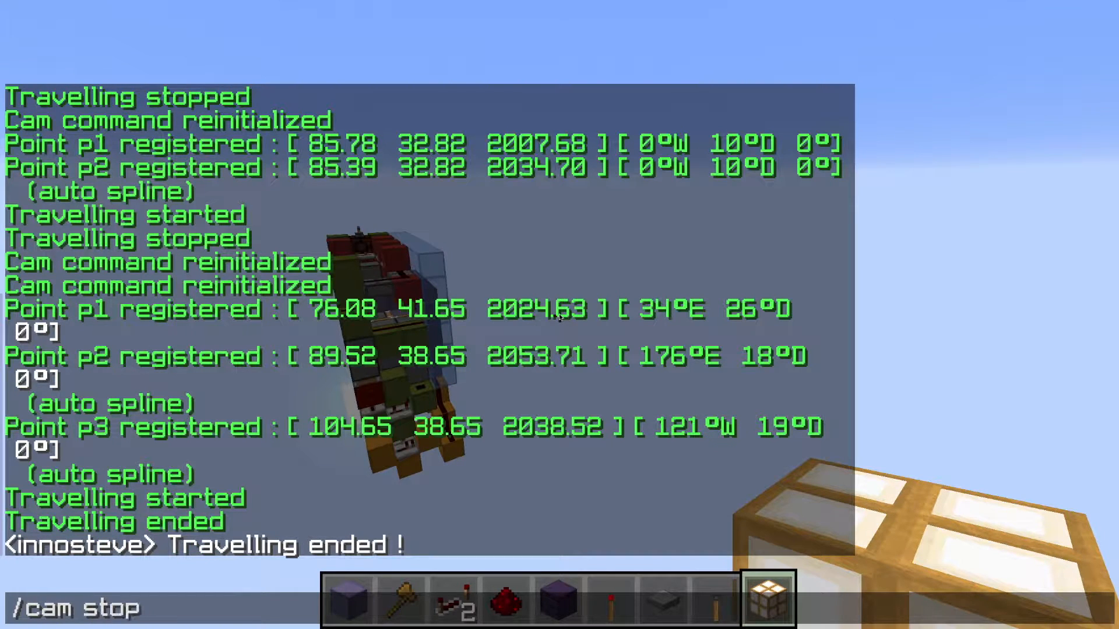
{"action": "key", "text": "Return"}
Delete the registered camera points with /cam clear and pause the game
{"action": "key", "text": "slash"}
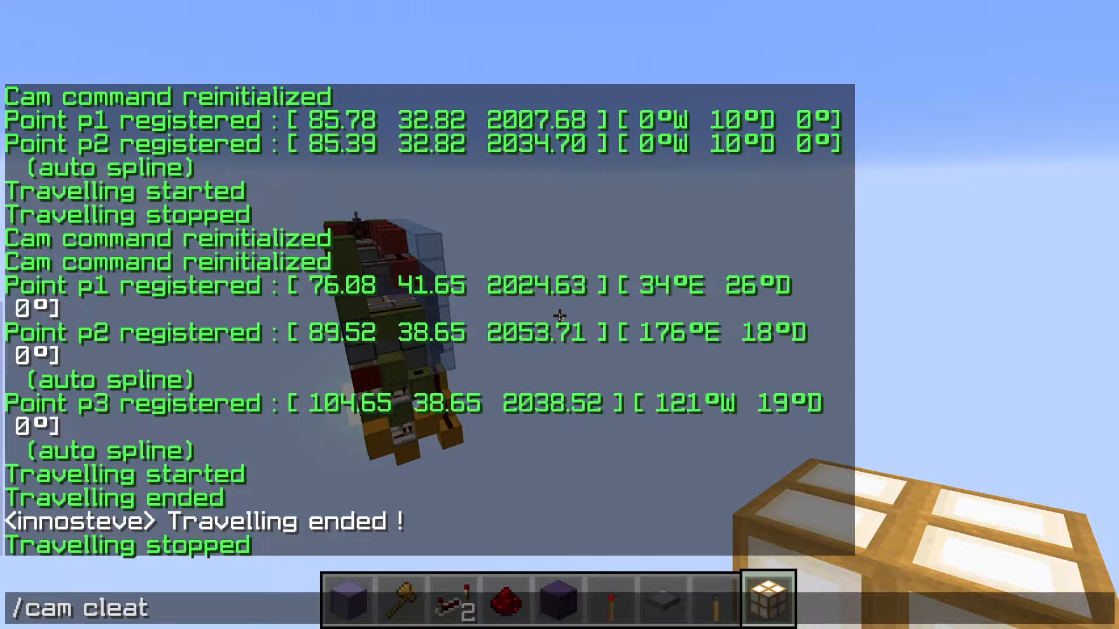
{"action": "key", "text": "Return"}
{"action": "key", "text": "t"}
{"action": "key", "text": "Up"}
{"action": "key", "text": "Return"}
{"action": "key", "text": "Escape"}
Switch to Final Cut Pro and compare the Fly day section of the timeline with the Fly day source clip by playing both
{"action": "key", "text": "ctrl+Left"}
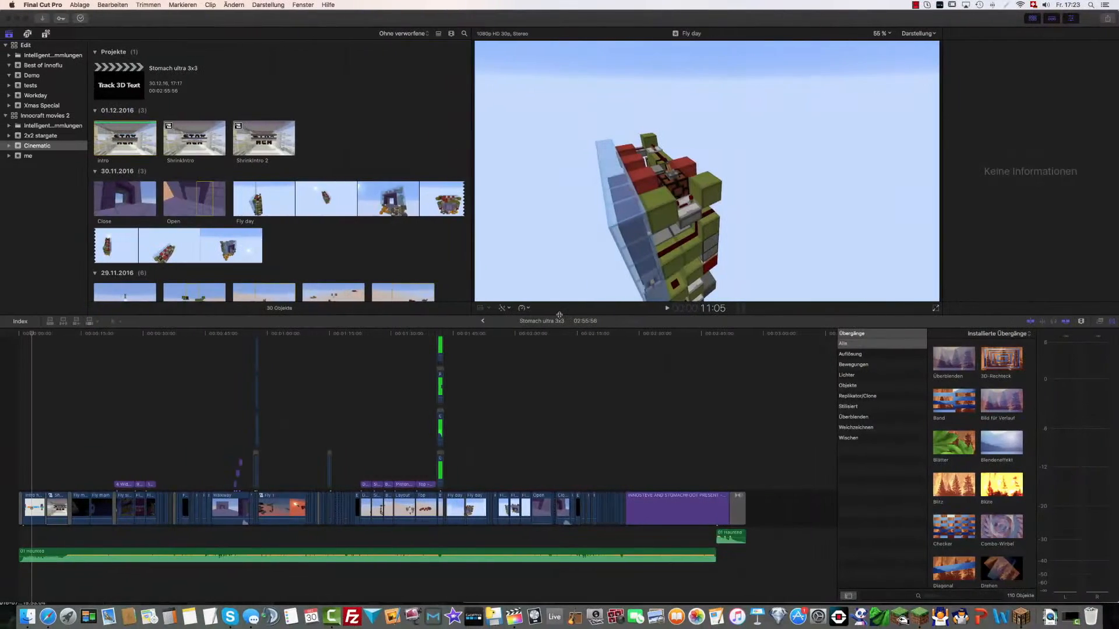
{"action": "left_click", "coordinate": [250, 194]}
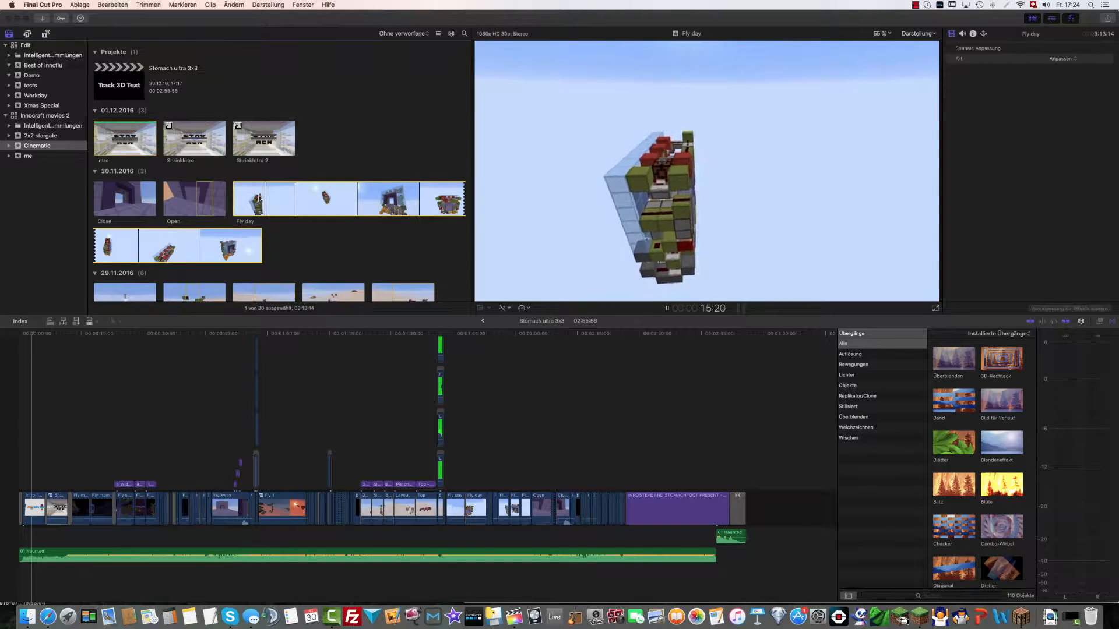
{"action": "left_click", "coordinate": [478, 438]}
{"action": "key", "text": "space"}
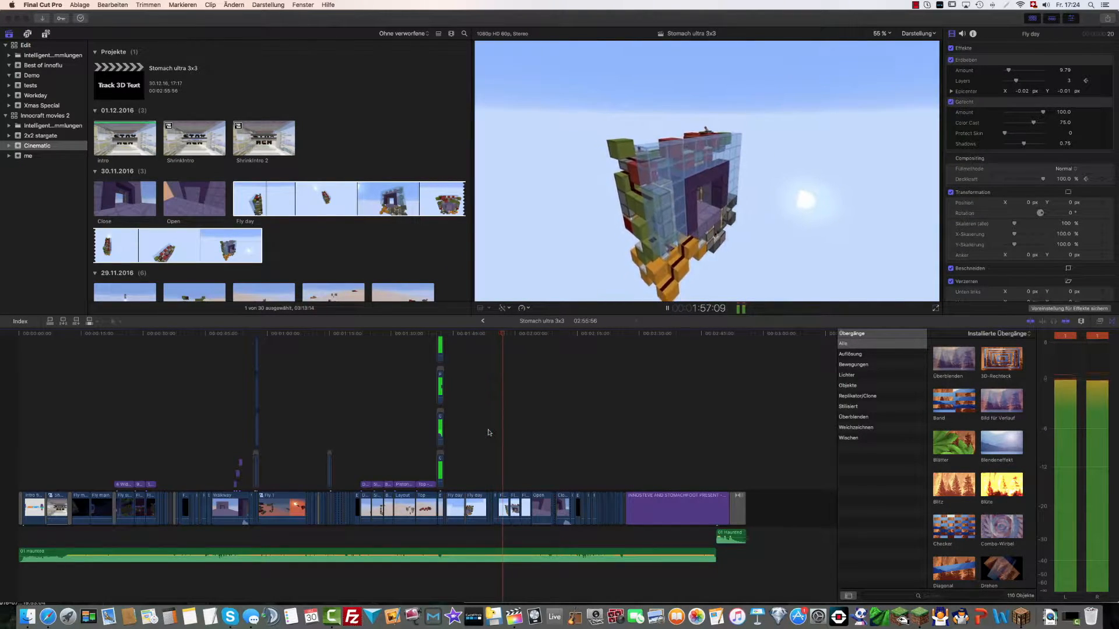
{"action": "key", "text": "space"}
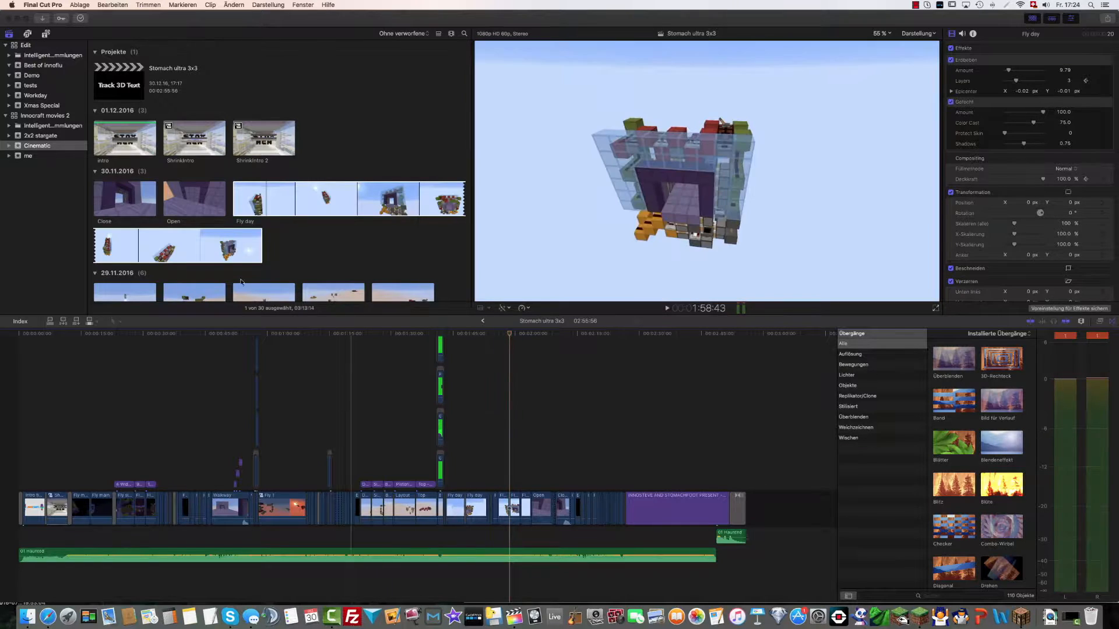
{"action": "left_click", "coordinate": [261, 191]}
{"action": "key", "text": "space"}
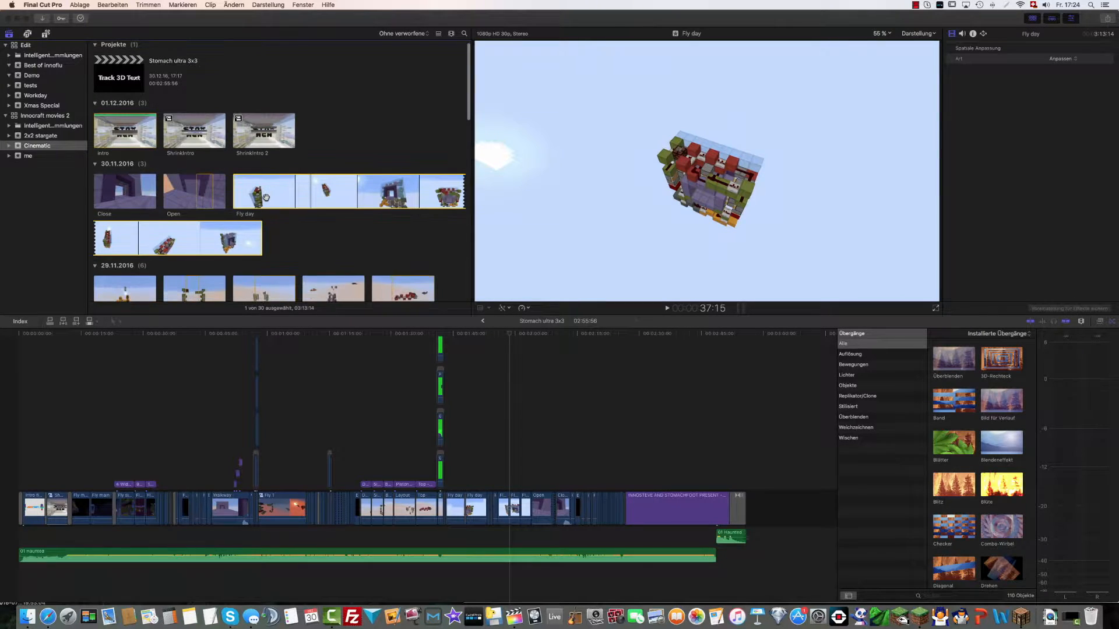
Play the Fly 1 section of the Stomach ultra 3x3 timeline from its beginning
{"action": "scroll", "coordinate": [265, 196], "scroll_direction": "down", "scroll_amount": 5}
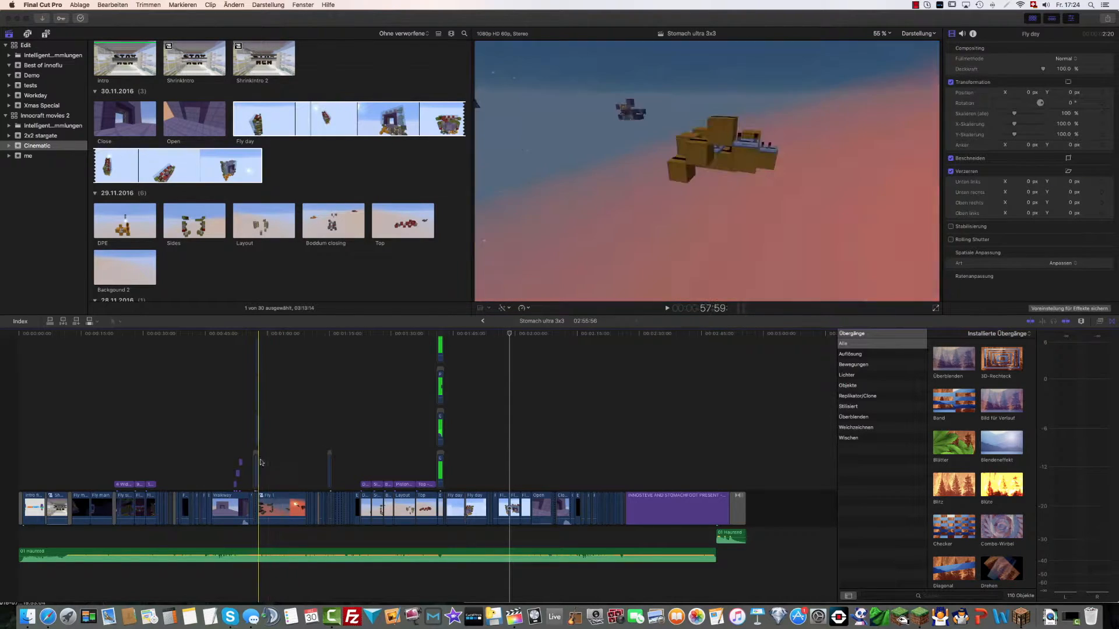
{"action": "key", "text": "space"}
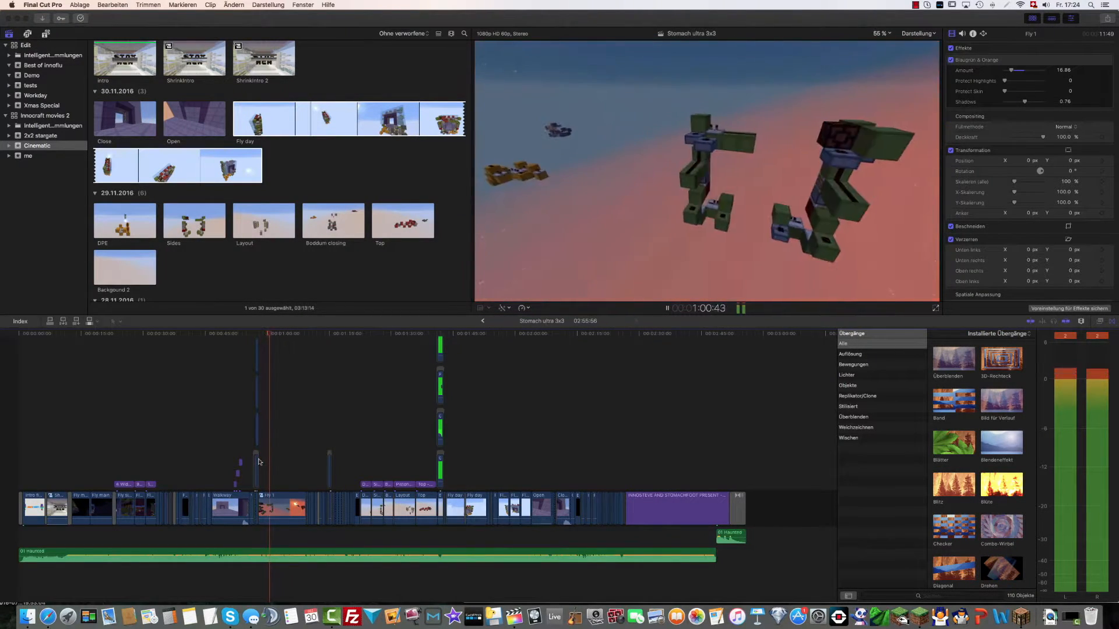
{"action": "key", "text": "space"}
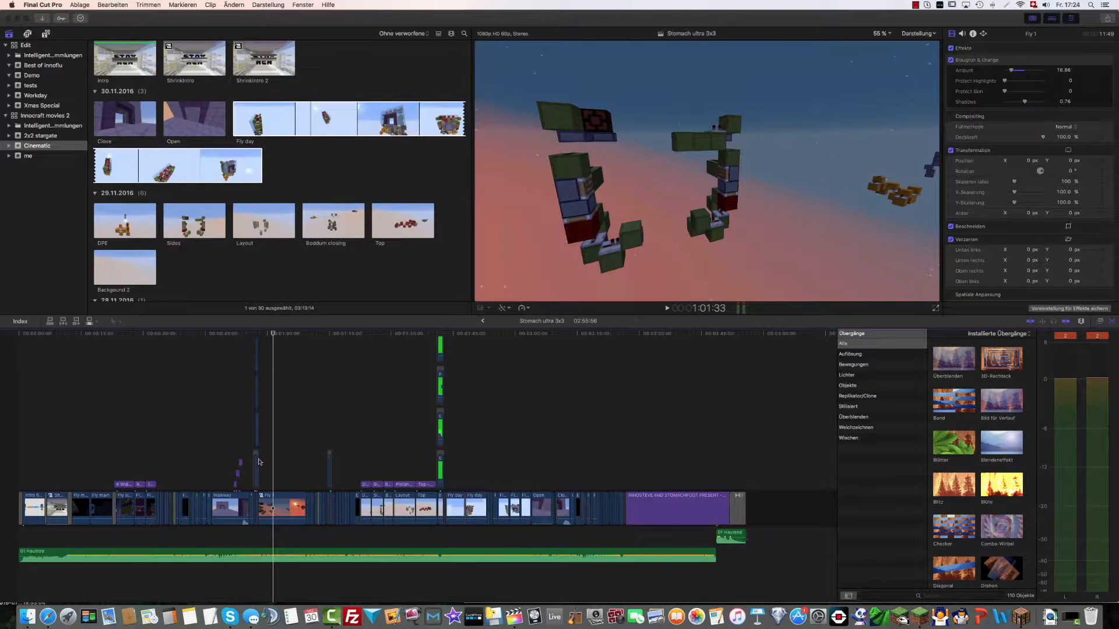
{"action": "key", "text": "space"}
{"action": "key", "text": "space"}
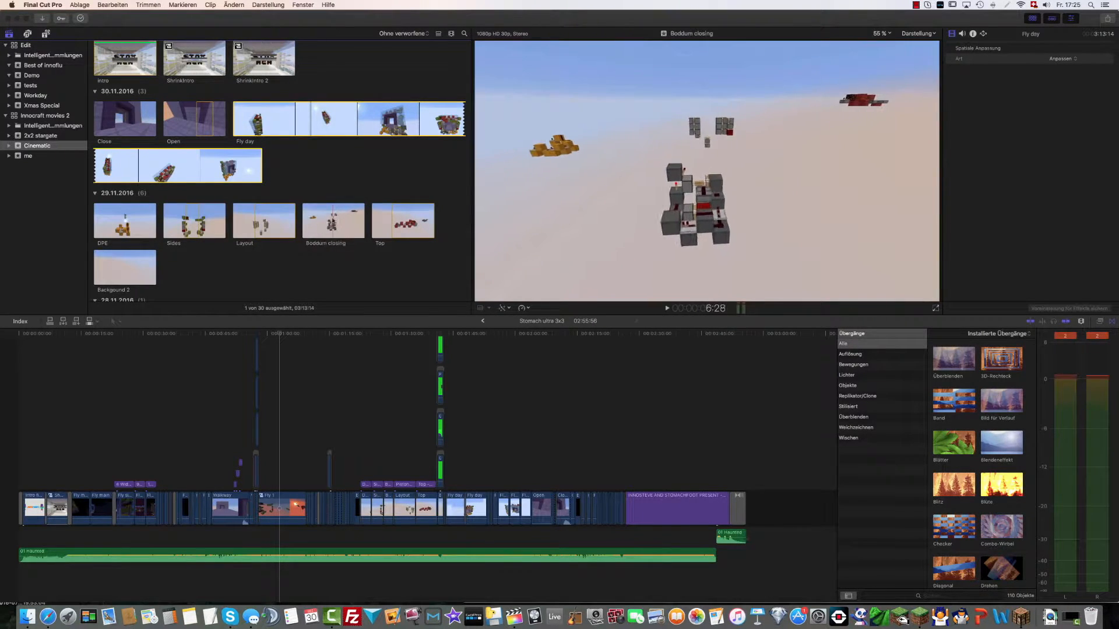
Preview the Fly 1 compound clip dated 28.11.2016 in the browser
{"action": "scroll", "coordinate": [398, 218], "scroll_direction": "down", "scroll_amount": 8}
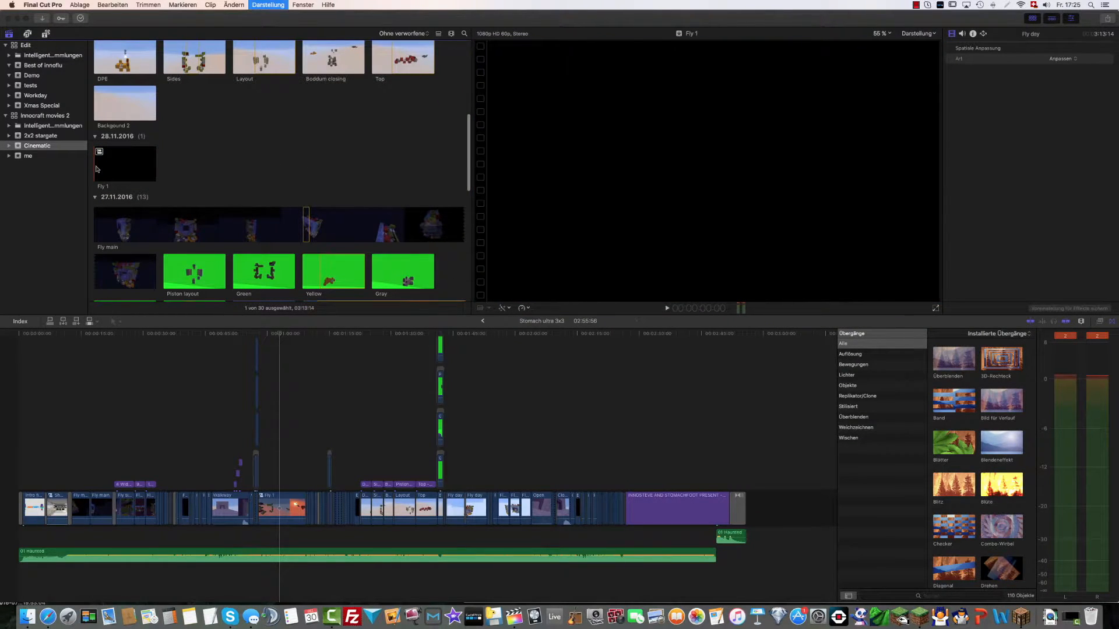
{"action": "key", "text": "space"}
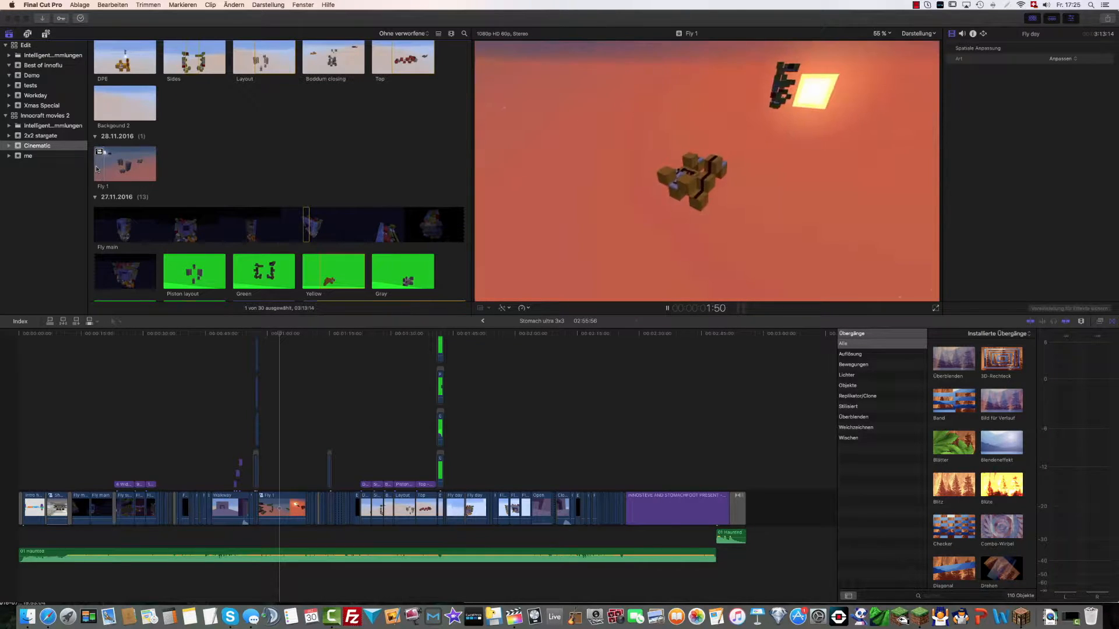
Play several passages of the Circuit fly source clip in the browser to review the raw flight around the circuits
{"action": "scroll", "coordinate": [161, 177], "scroll_direction": "down", "scroll_amount": 5}
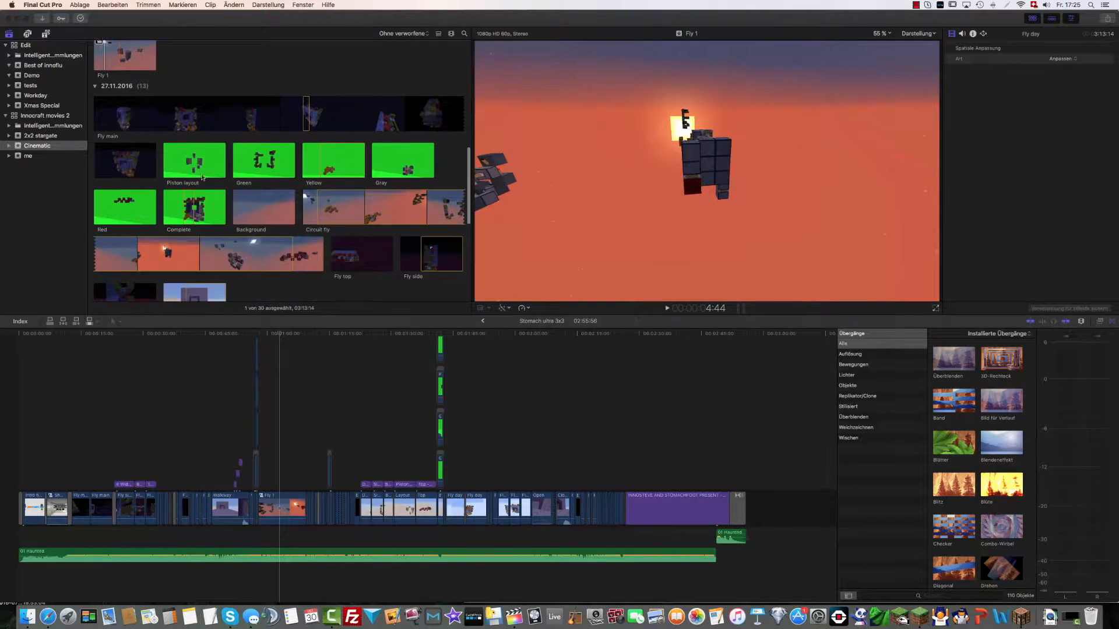
{"action": "scroll", "coordinate": [283, 196], "scroll_direction": "down", "scroll_amount": 1}
{"action": "left_click", "coordinate": [316, 194]}
{"action": "key", "text": "space"}
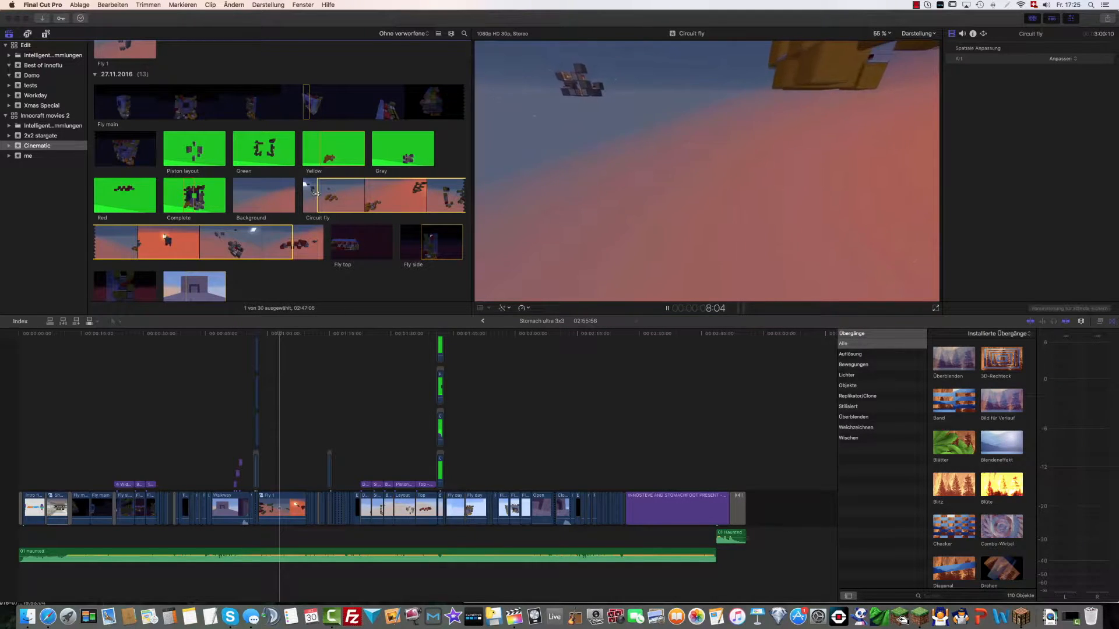
{"action": "key", "text": "space"}
{"action": "key", "text": "space"}
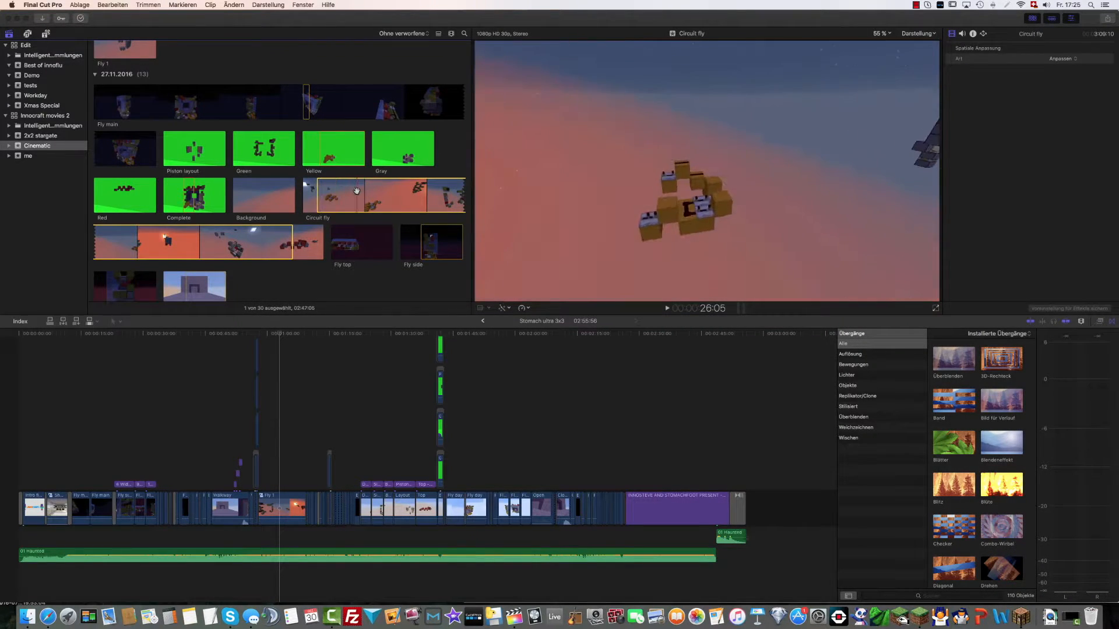
{"action": "key", "text": "space"}
{"action": "key", "text": "space"}
{"action": "key", "text": "space"}
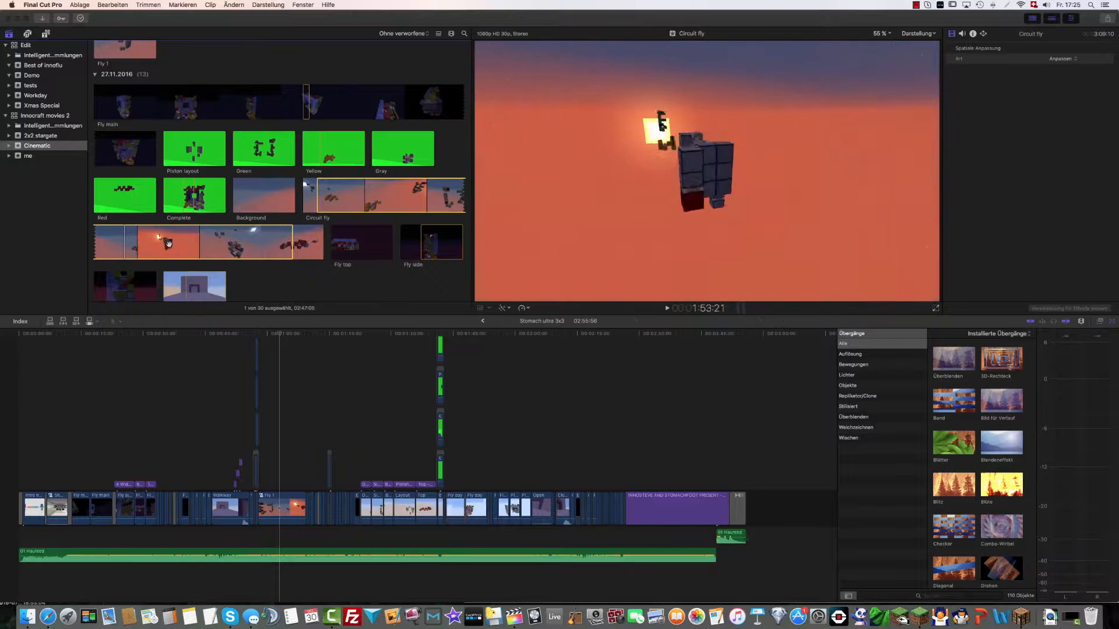
Go back to the Fly 1 compound clip in the browser and replay its opening
{"action": "left_click", "coordinate": [277, 377]}
{"action": "scroll", "coordinate": [305, 186], "scroll_direction": "up", "scroll_amount": 5}
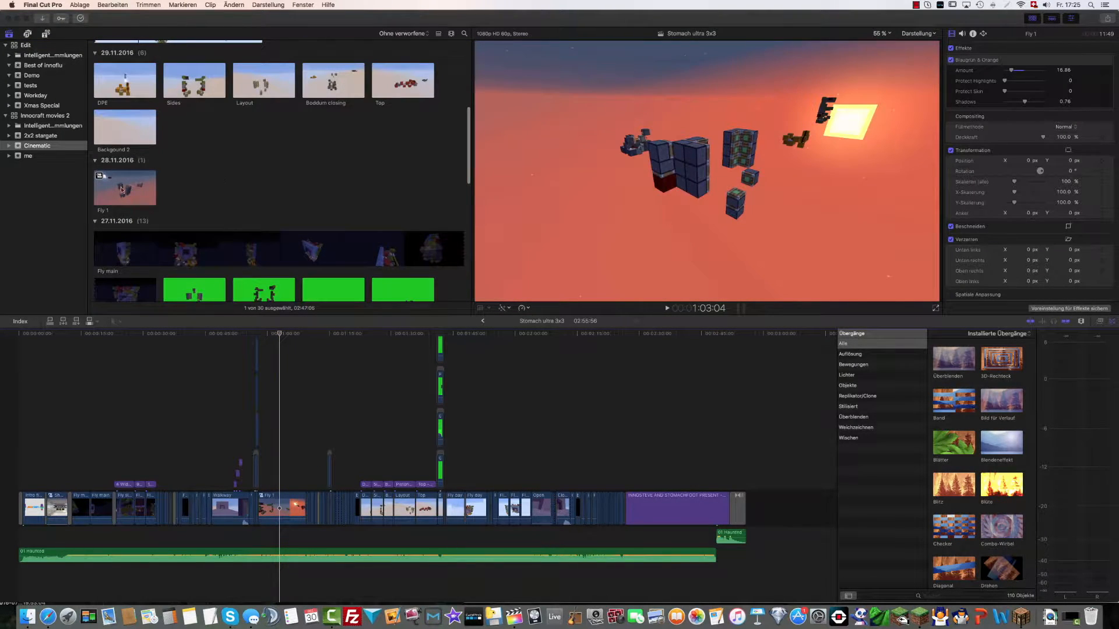
{"action": "key", "text": "space"}
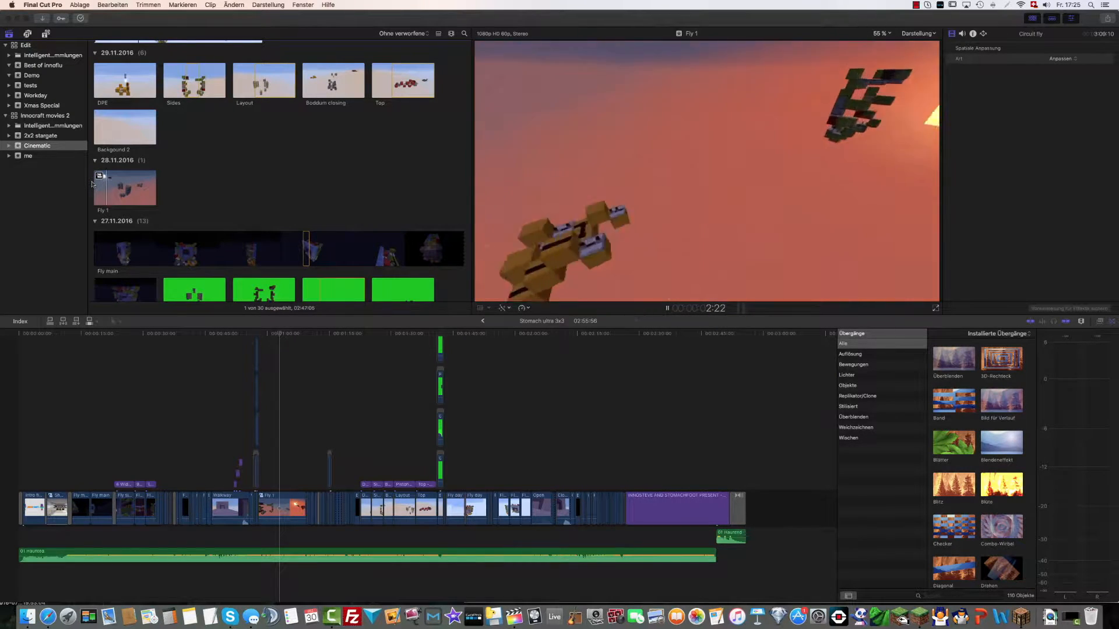
{"action": "key", "text": "space"}
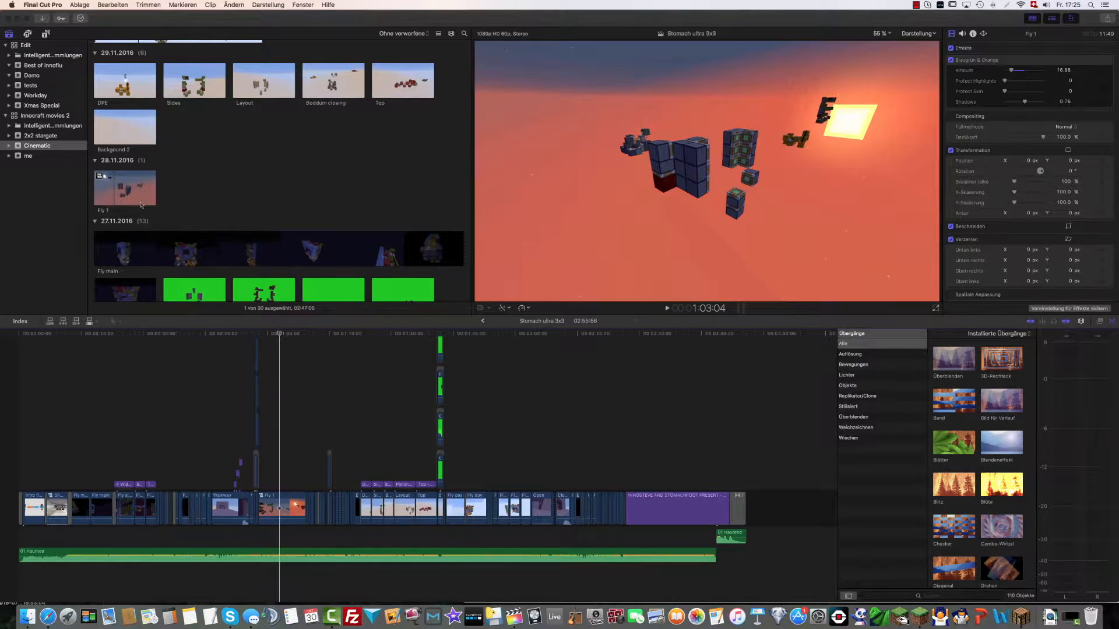
Preview the beginning of the Fly main night clip dated 27.11.2016
{"action": "scroll", "coordinate": [145, 206], "scroll_direction": "down", "scroll_amount": 3}
{"action": "left_click", "coordinate": [105, 181]}
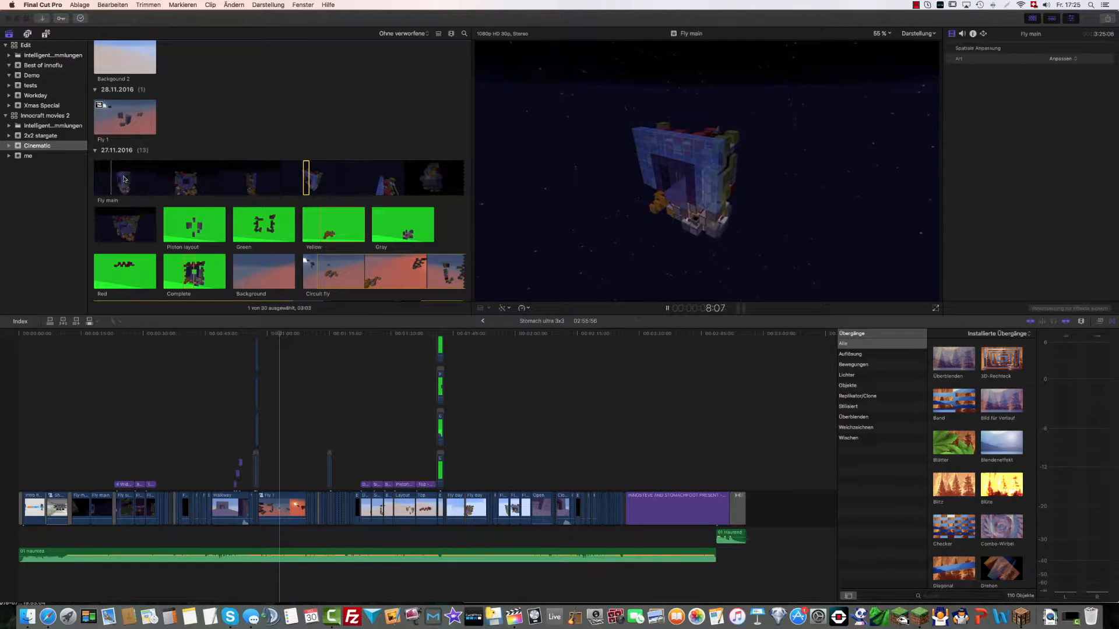
Skim through the Fly side side clip and the green-screen Piston layout clip in the browser
{"action": "scroll", "coordinate": [123, 179], "scroll_direction": "down", "scroll_amount": 1}
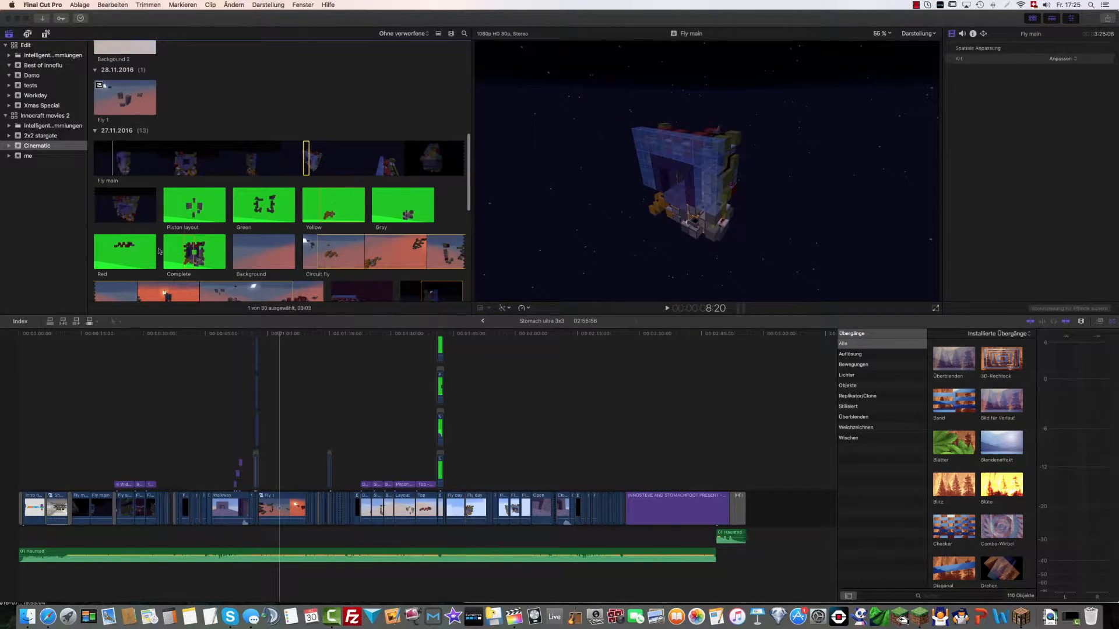
{"action": "scroll", "coordinate": [166, 249], "scroll_direction": "down", "scroll_amount": 6}
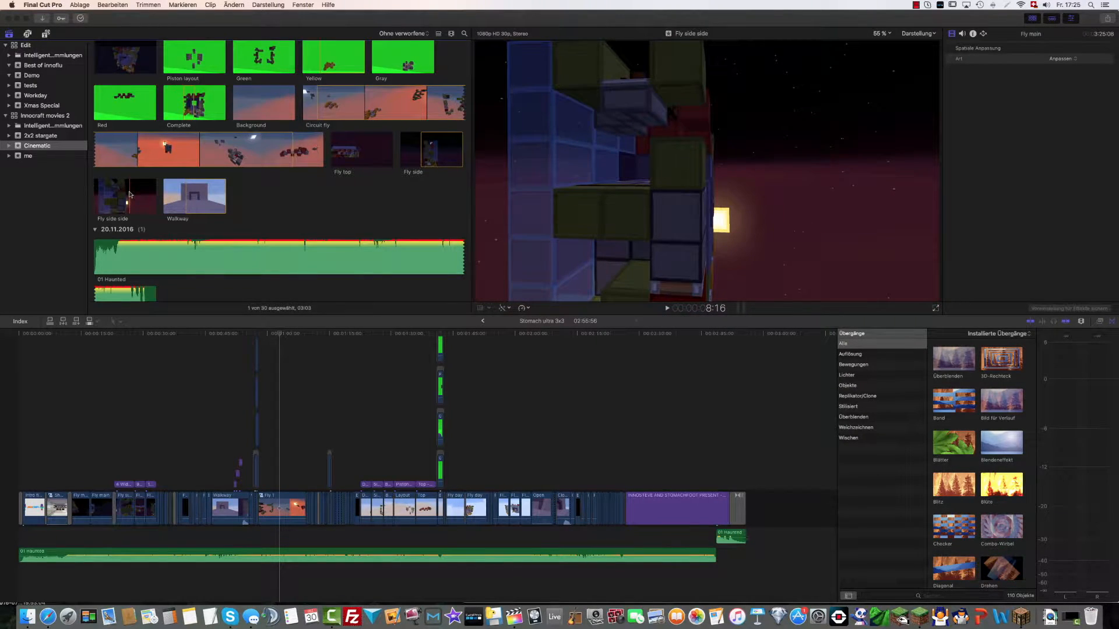
{"action": "scroll", "coordinate": [134, 189], "scroll_direction": "up", "scroll_amount": 3}
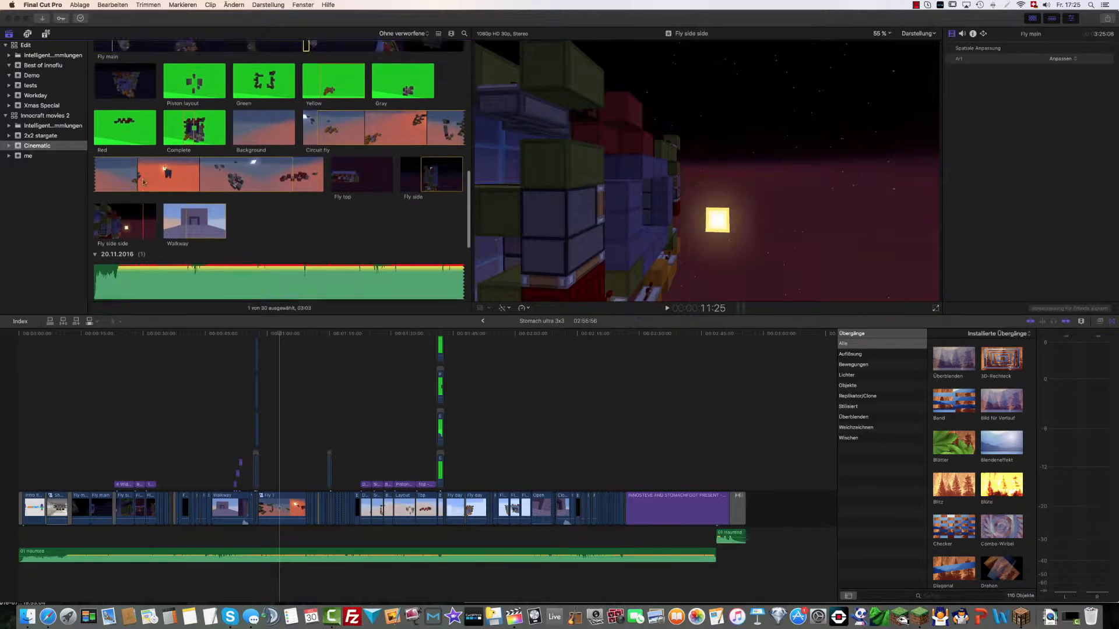
{"action": "scroll", "coordinate": [143, 183], "scroll_direction": "up", "scroll_amount": 1}
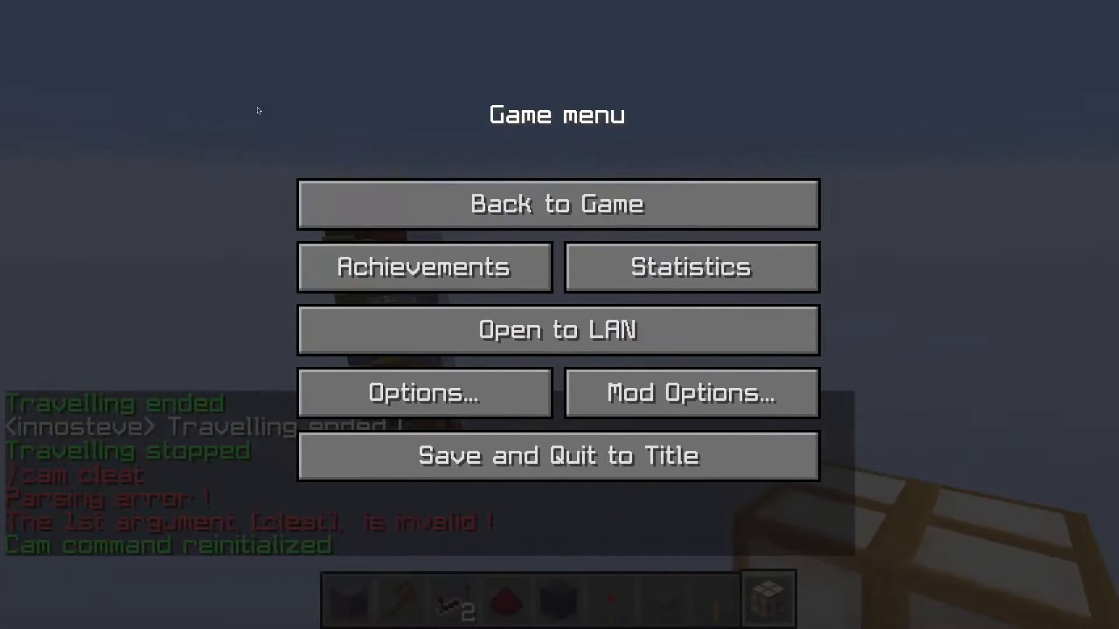
Switch to Minecraft, add the Greenscreen resource pack to the selected packs and return to the game
{"action": "left_click", "coordinate": [421, 395]}
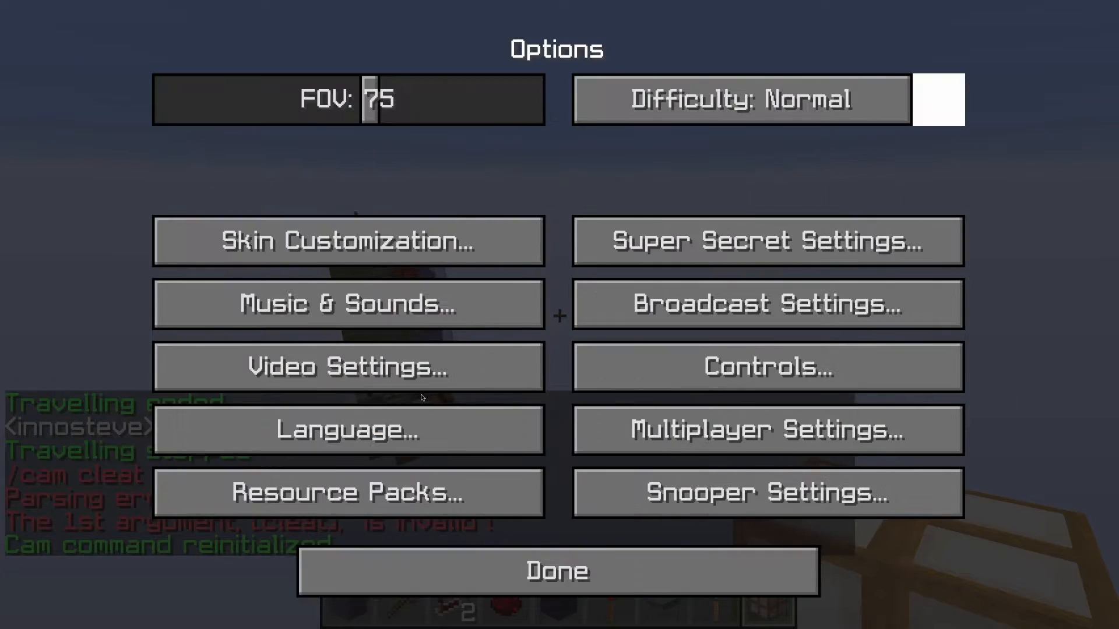
{"action": "left_click", "coordinate": [262, 493]}
{"action": "scroll", "coordinate": [69, 356], "scroll_direction": "down", "scroll_amount": 5}
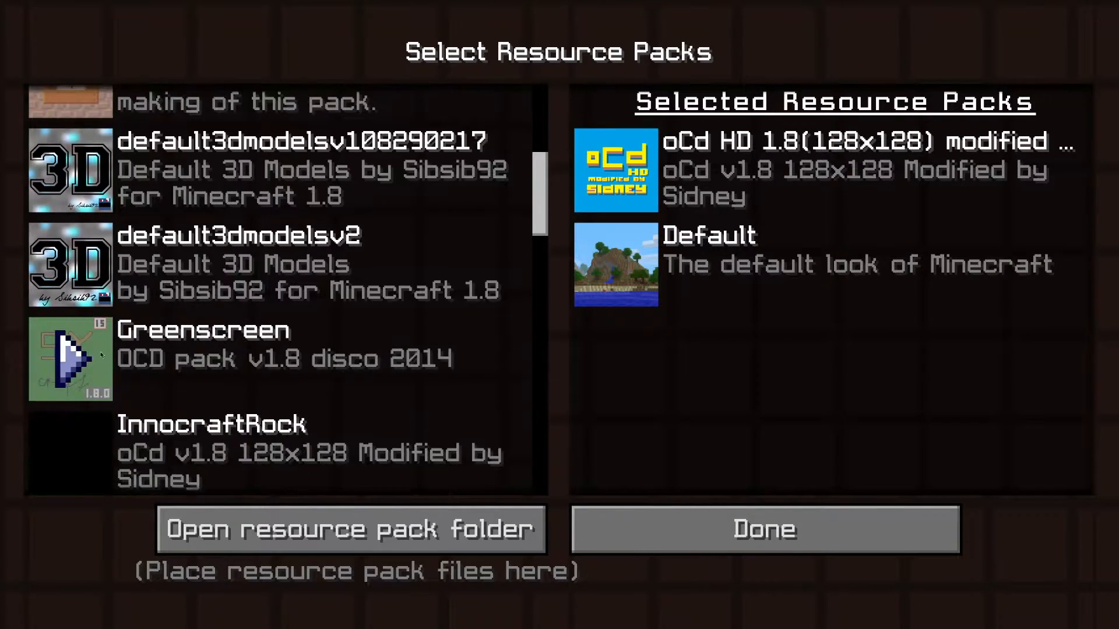
{"action": "left_click", "coordinate": [64, 356]}
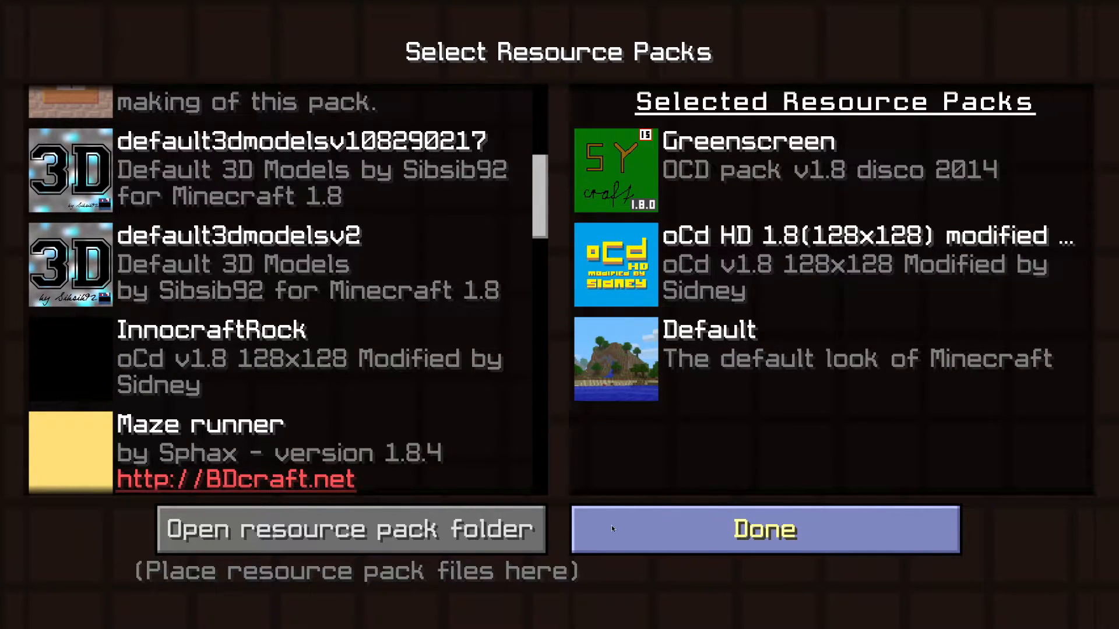
{"action": "left_click", "coordinate": [575, 533]}
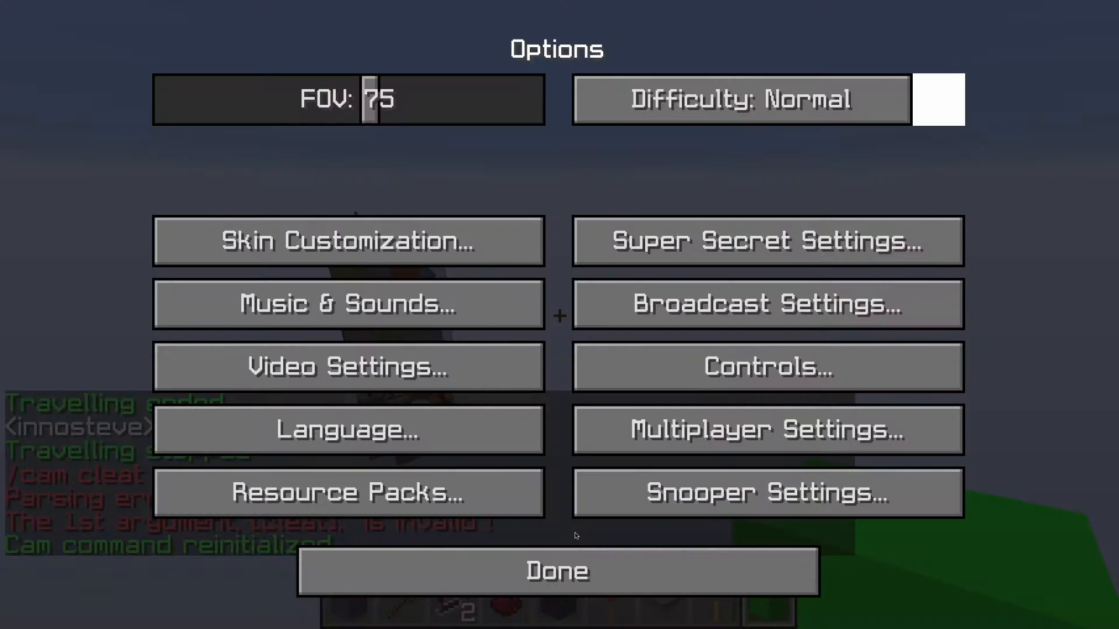
{"action": "left_click", "coordinate": [568, 565]}
{"action": "left_click", "coordinate": [559, 204]}
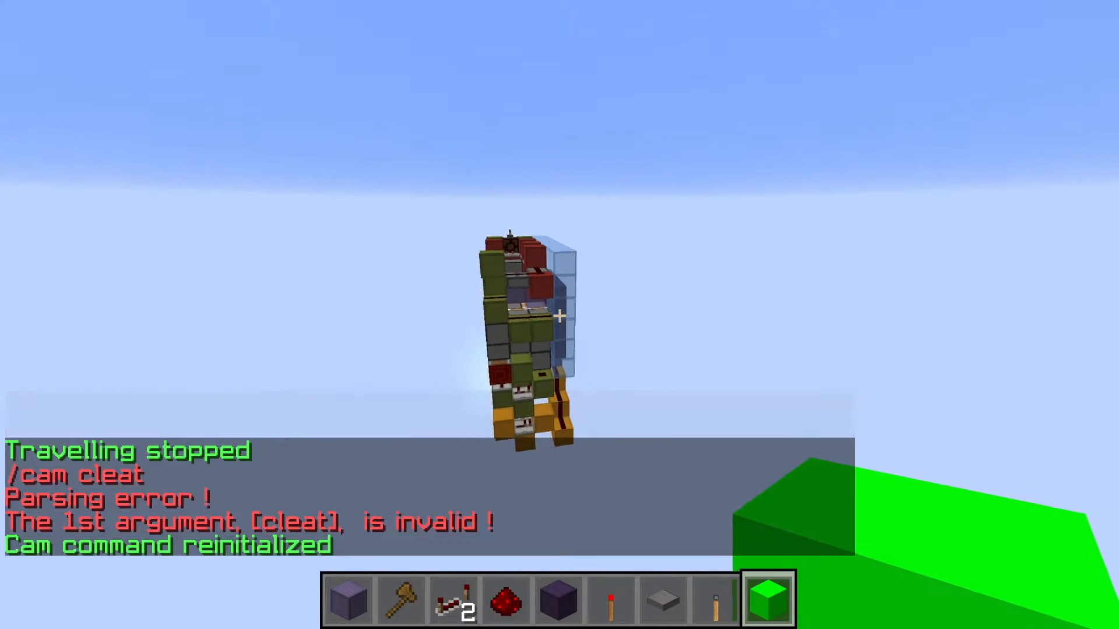
Place a row of green blocks extending from the glass wall of the piston door
{"action": "key", "text": "w"}
{"action": "right_click", "coordinate": [559, 315]}
{"action": "right_click", "coordinate": [559, 315]}
{"action": "right_click", "coordinate": [559, 315]}
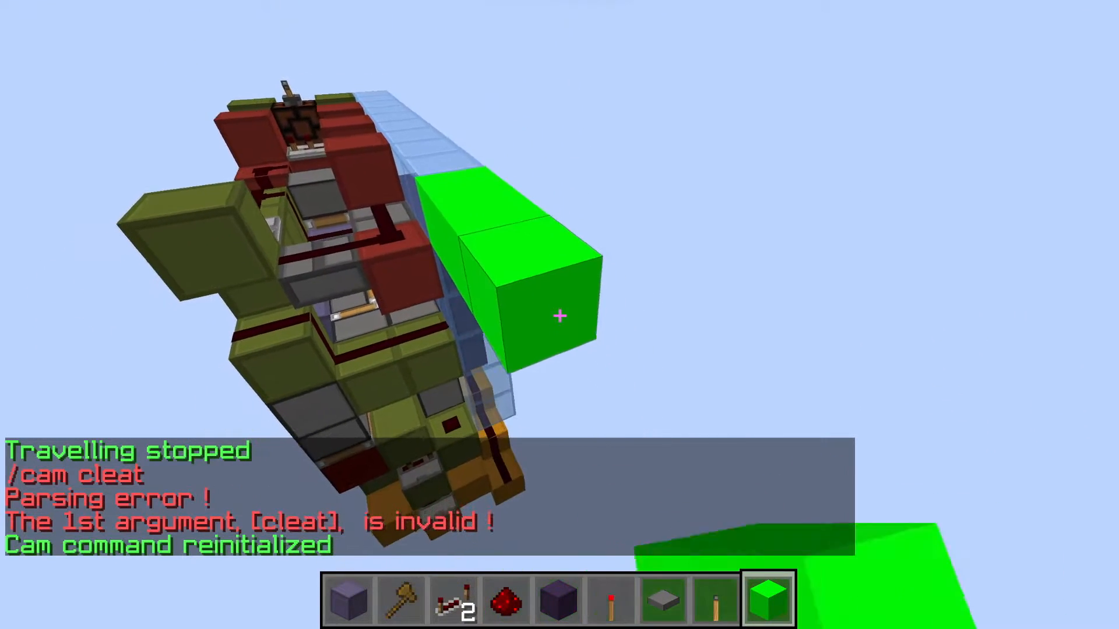
{"action": "right_click", "coordinate": [559, 315]}
{"action": "right_click", "coordinate": [559, 316]}
{"action": "key", "text": "shift"}
{"action": "key", "text": "shift"}
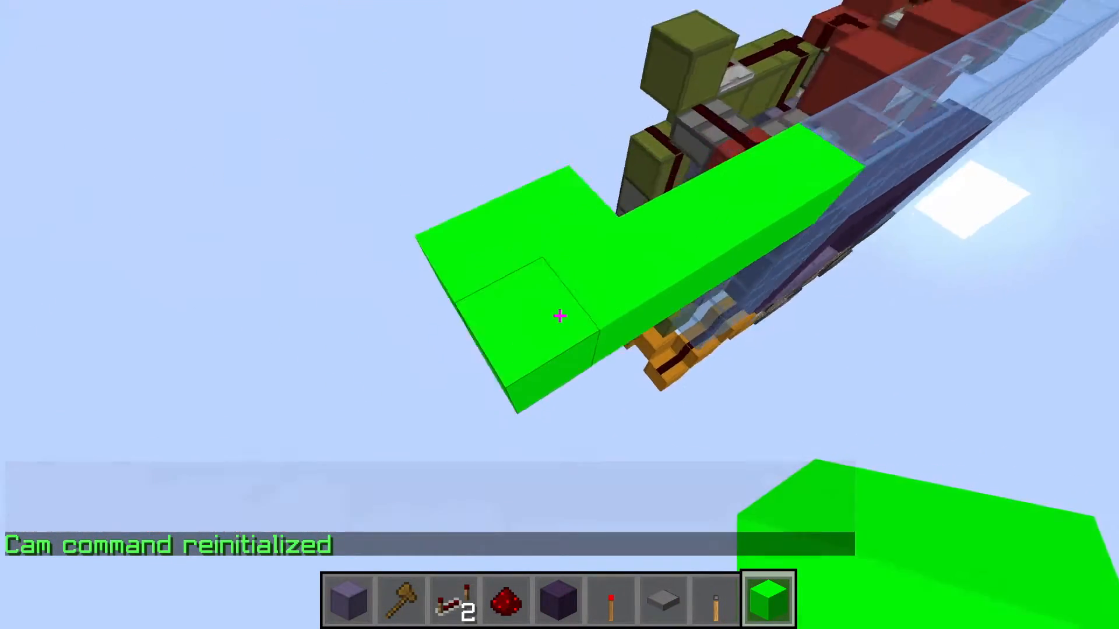
Break all the green blocks placed beside the piston door
{"action": "left_click", "coordinate": [559, 315]}
{"action": "left_click", "coordinate": [559, 315]}
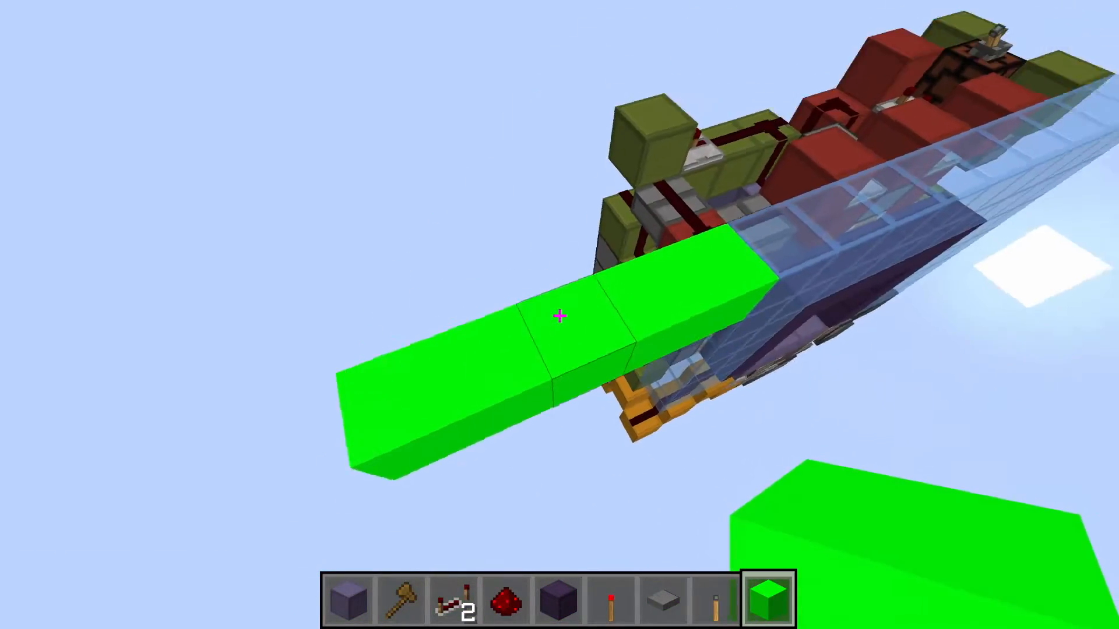
{"action": "left_click", "coordinate": [559, 316]}
{"action": "left_click", "coordinate": [559, 315]}
{"action": "left_click", "coordinate": [559, 315]}
{"action": "left_click", "coordinate": [560, 315]}
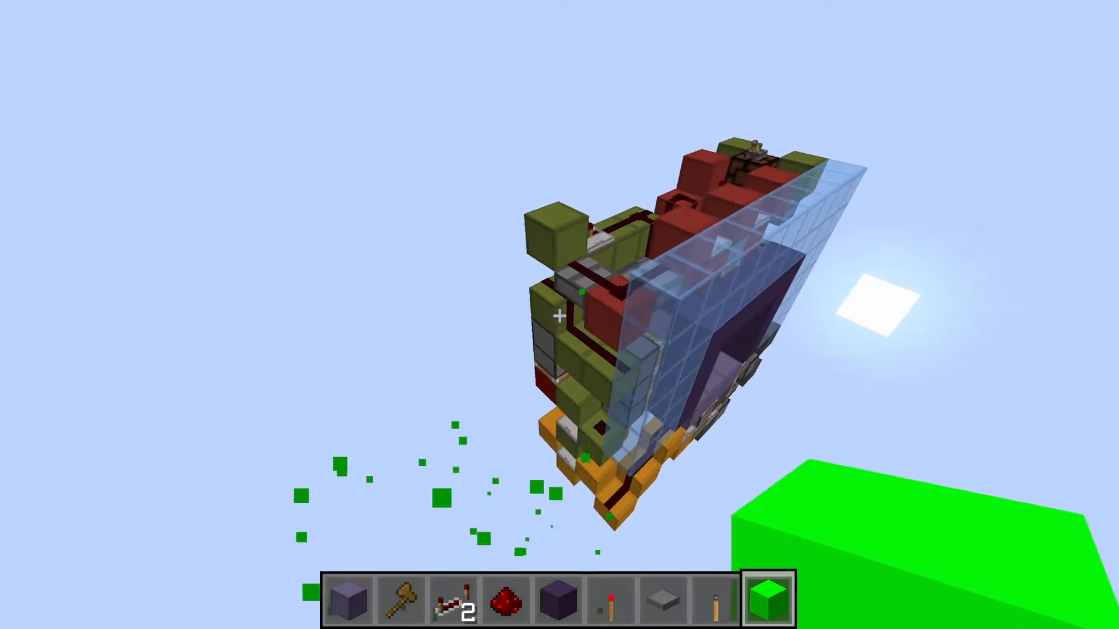
Fly around the piston door and back away to view the whole build
{"action": "key", "text": "w"}
{"action": "key", "text": "d"}
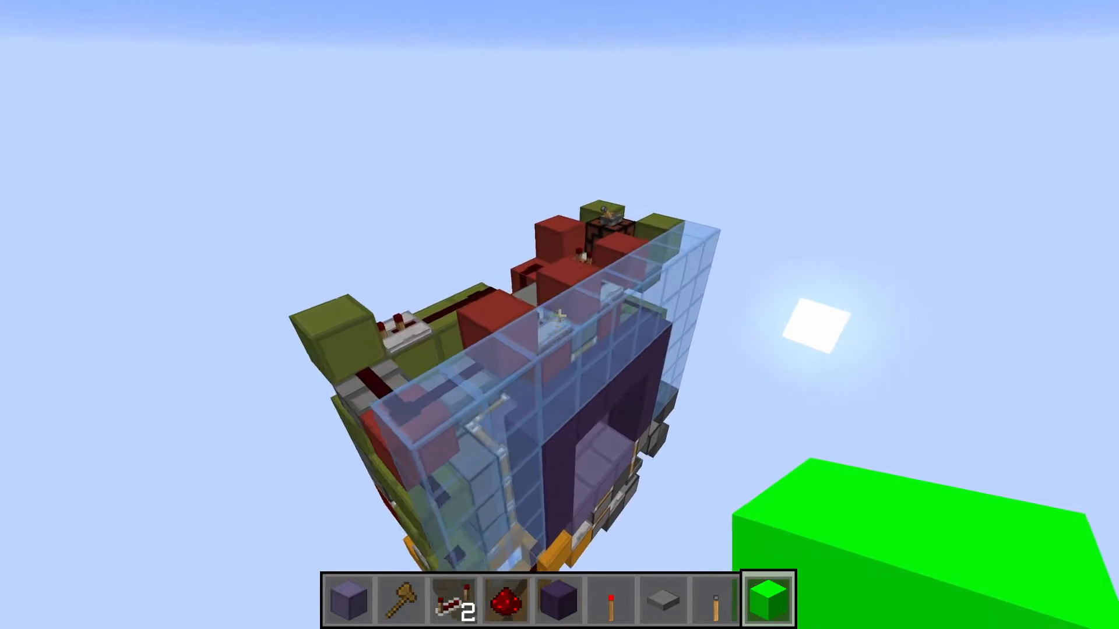
{"action": "key", "text": "s"}
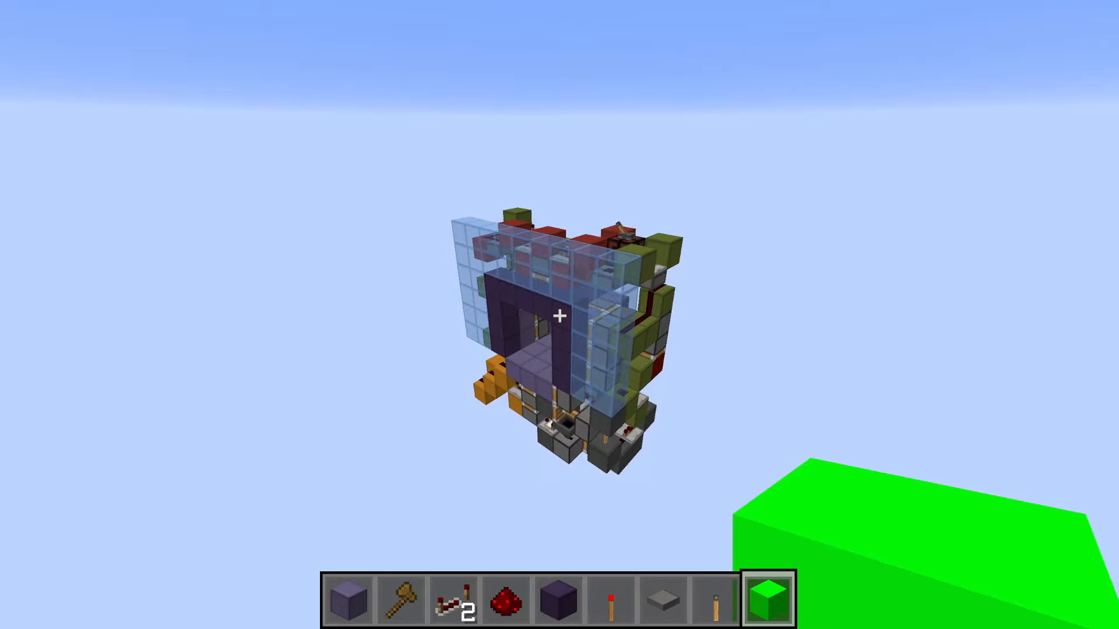
Switch to Final Cut Pro and play the Fly main passage in the Stomach ultra 3x3 timeline
{"action": "key", "text": "ctrl+Left"}
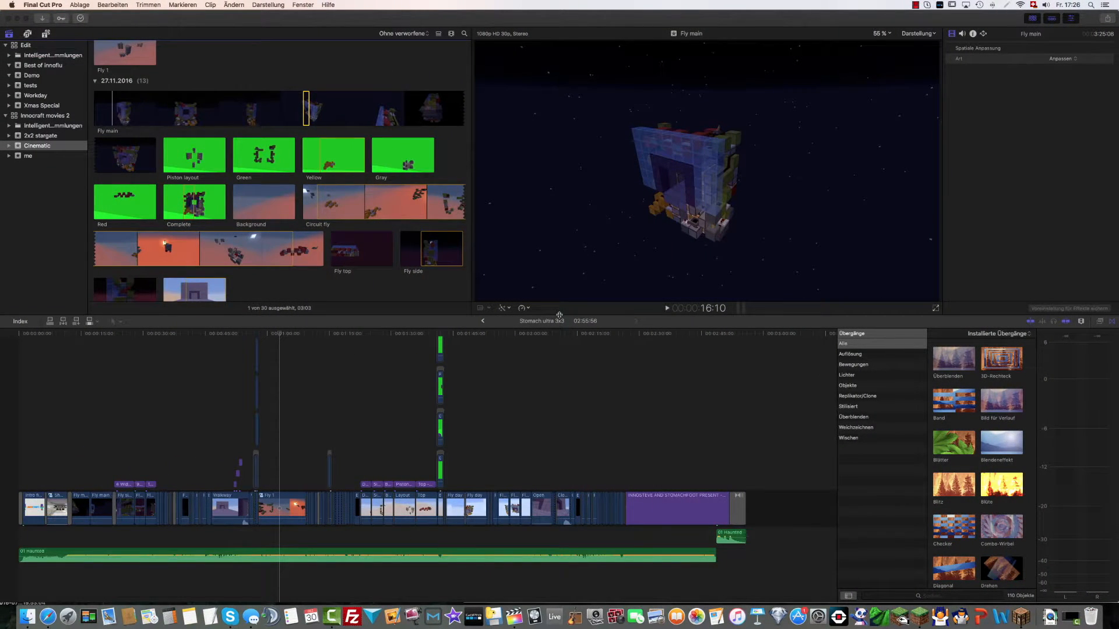
{"action": "left_click", "coordinate": [81, 433]}
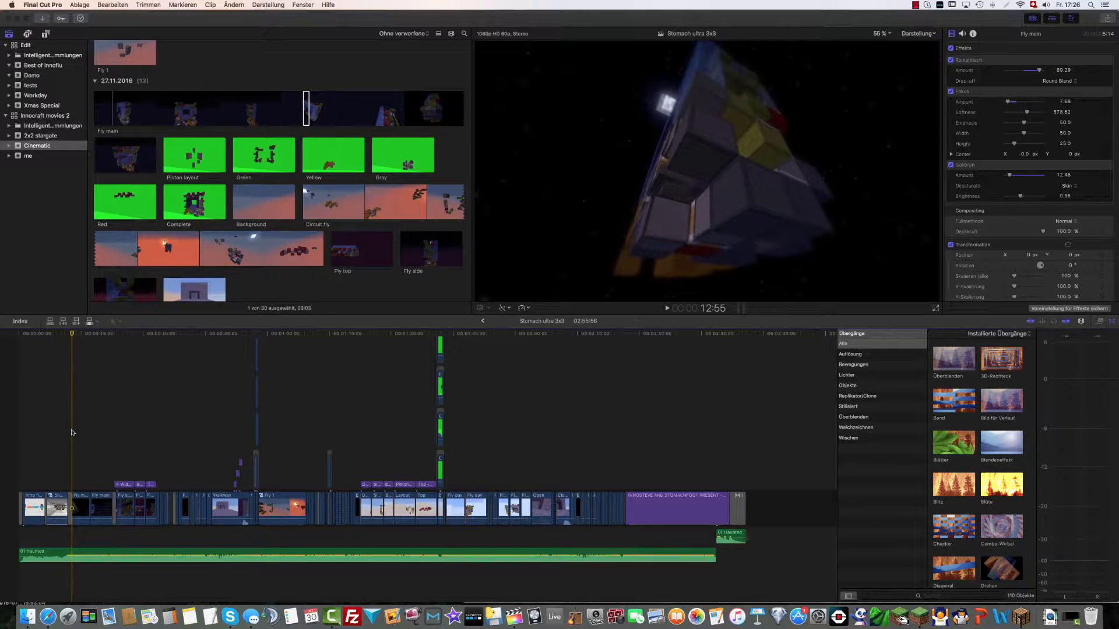
{"action": "key", "text": "space"}
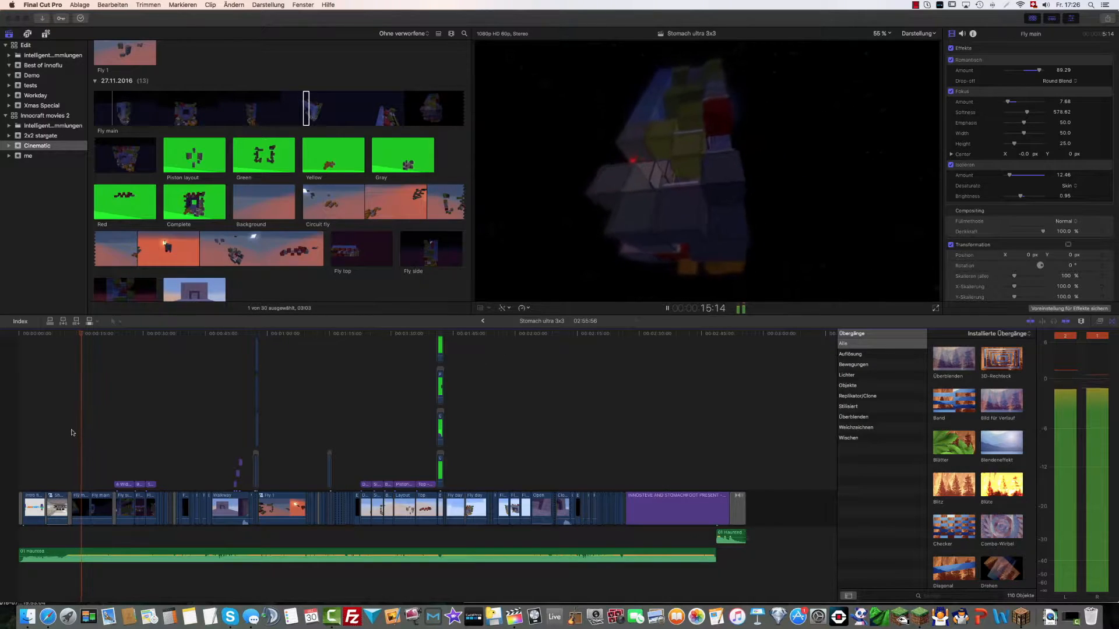
{"action": "key", "text": "space"}
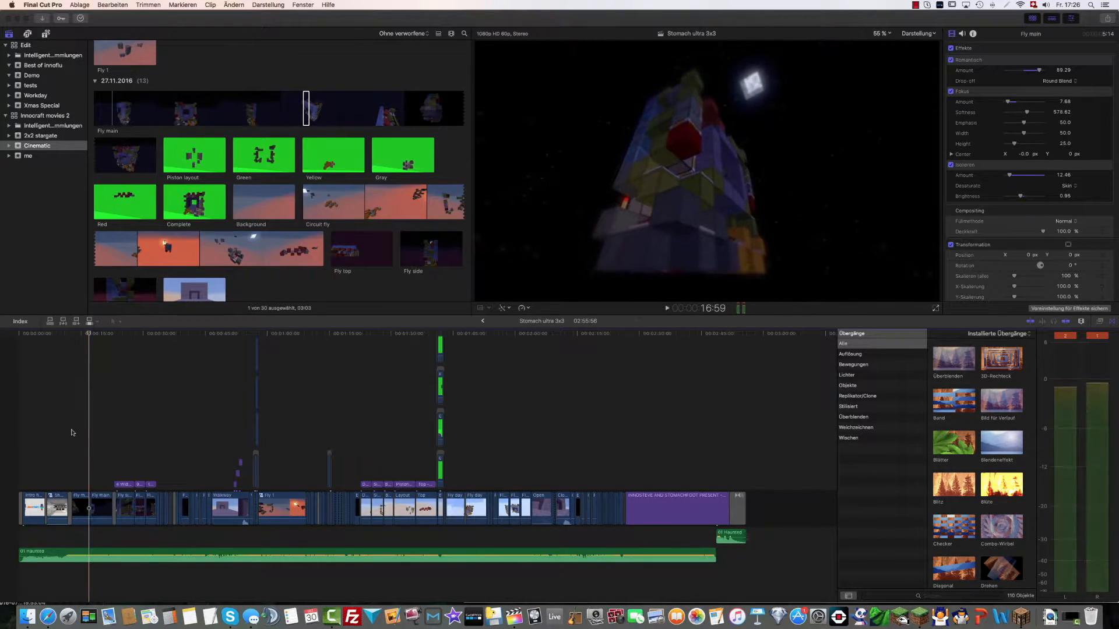
{"action": "left_click", "coordinate": [99, 436]}
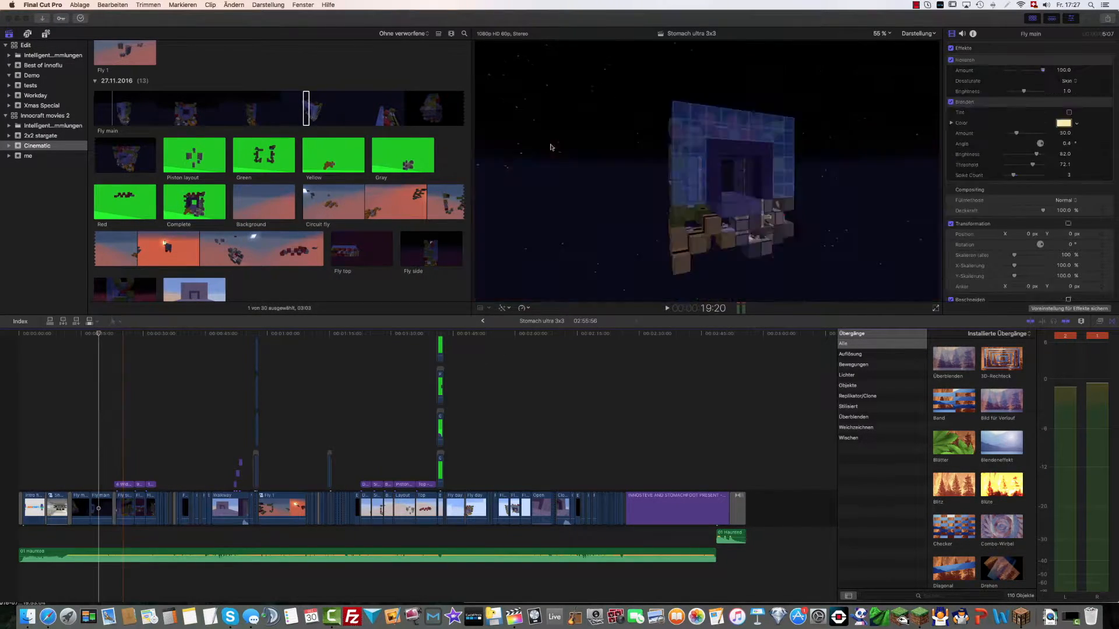
Toggle the first effect of the Fly main clip and replay the passage in the timeline
{"action": "left_click", "coordinate": [951, 60]}
{"action": "key", "text": "space"}
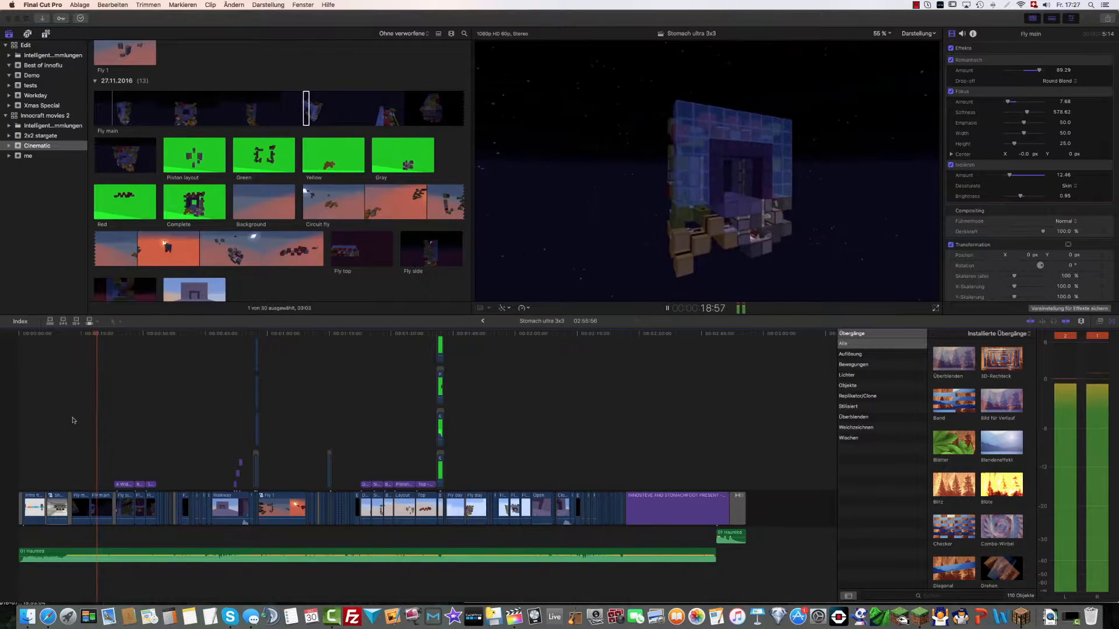
{"action": "key", "text": "space"}
{"action": "key", "text": "space"}
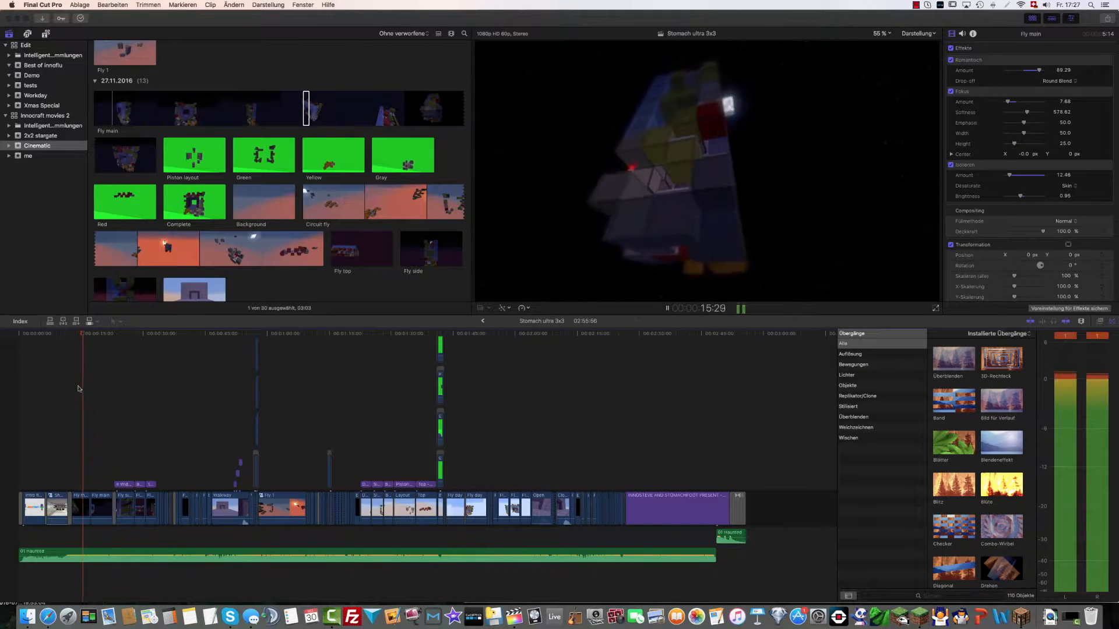
{"action": "key", "text": "space"}
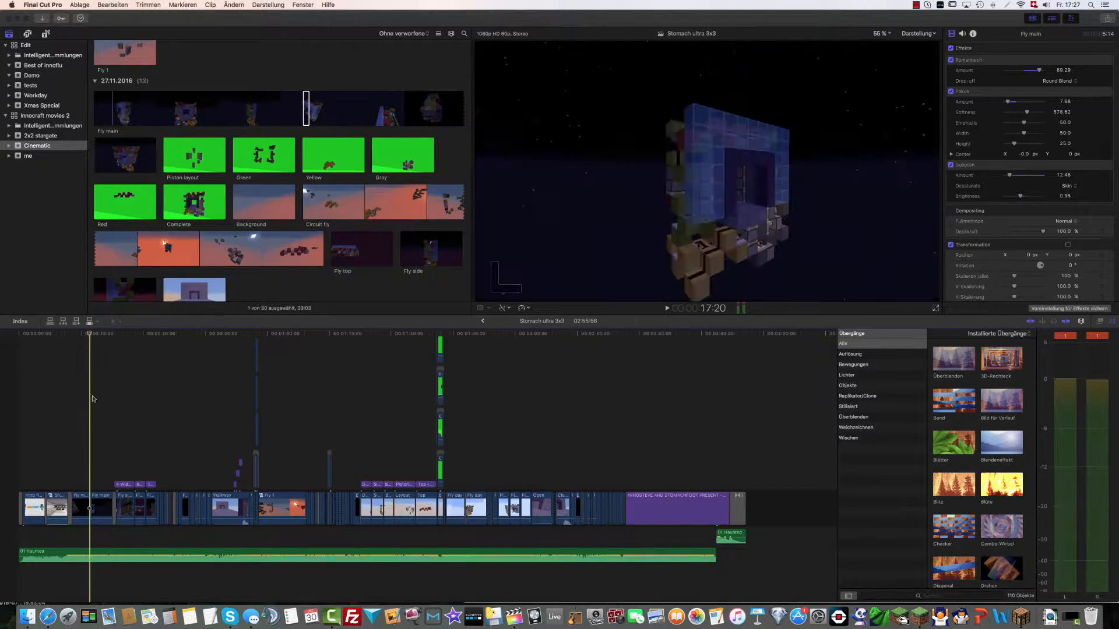
Play the timeline passage with the 9 Long tracked 3D title over the top view and pause on it
{"action": "key", "text": "space"}
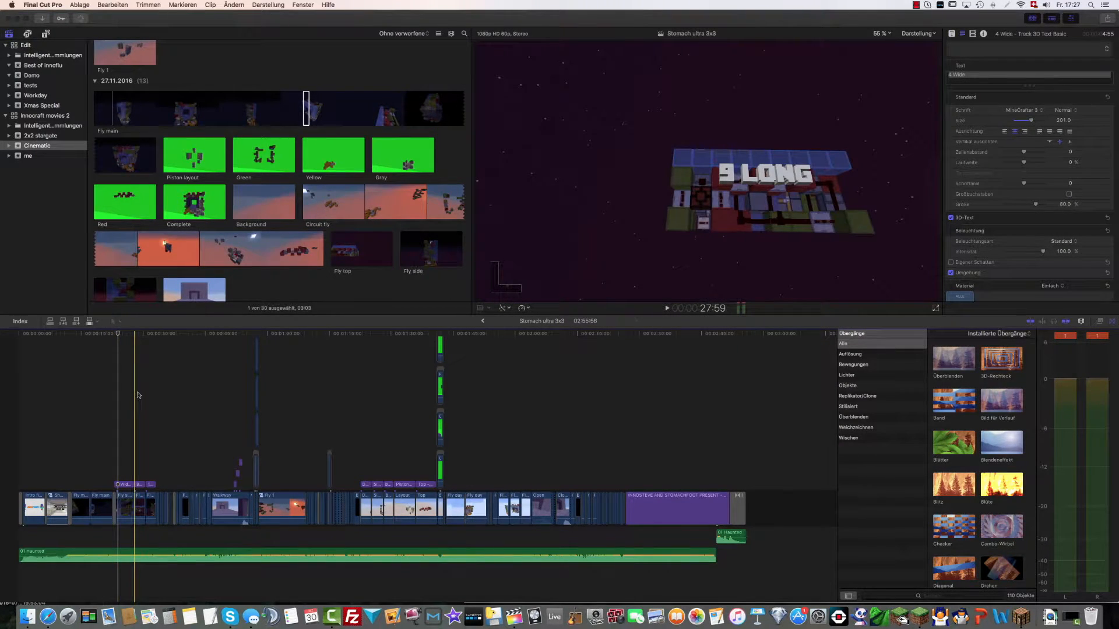
{"action": "key", "text": "space"}
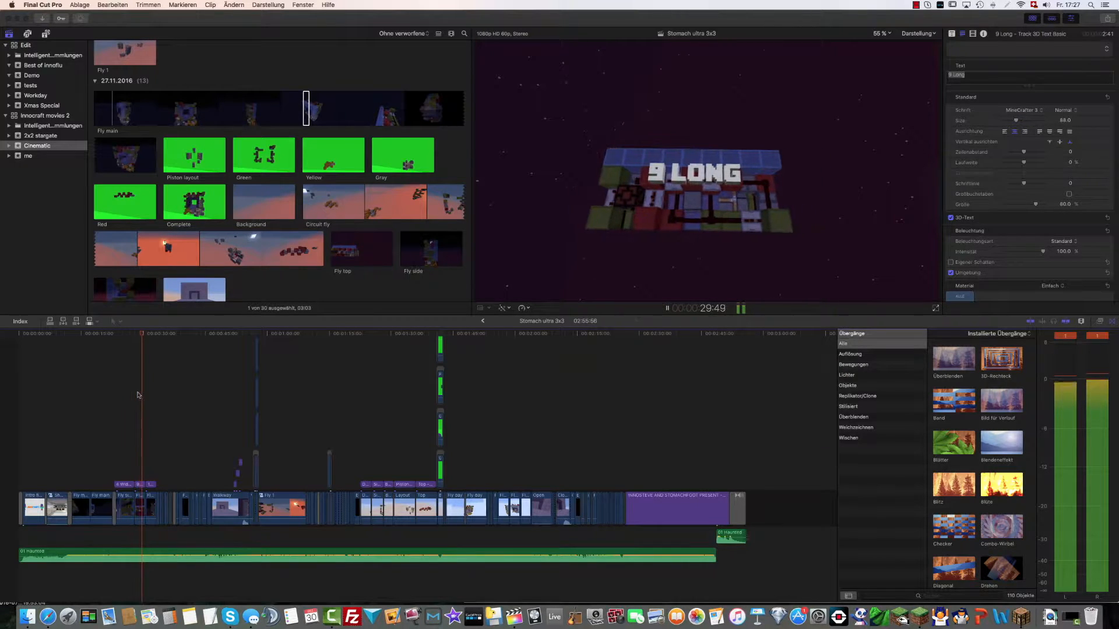
{"action": "key", "text": "space"}
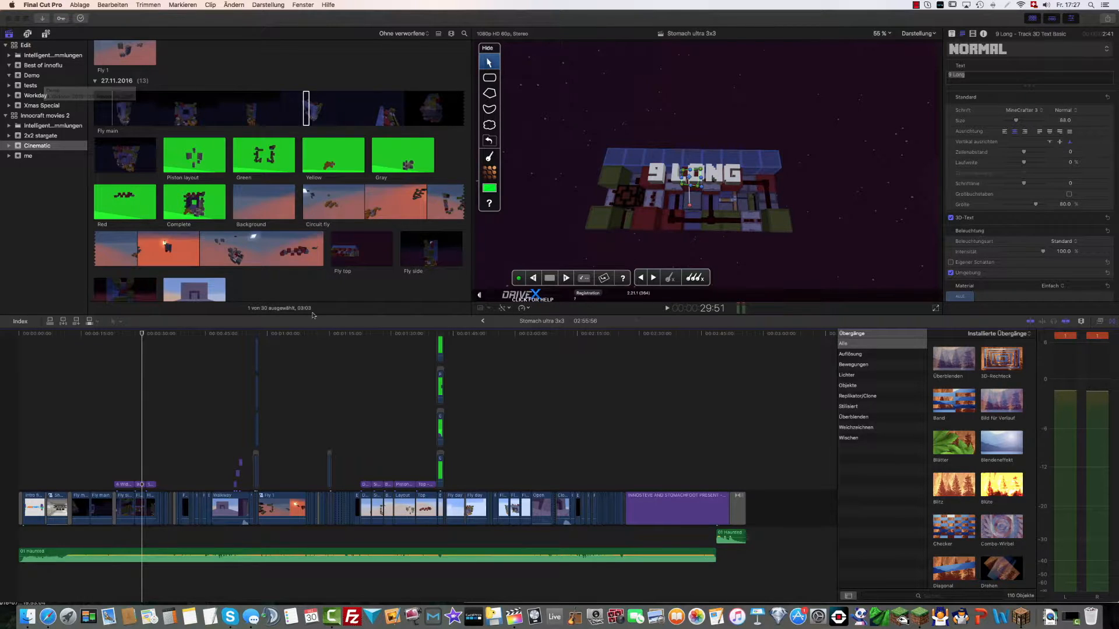
Open the Clip project in the Demo event, add a 24:09 section of IMG_1451 and preview its opening
{"action": "left_click", "coordinate": [34, 75]}
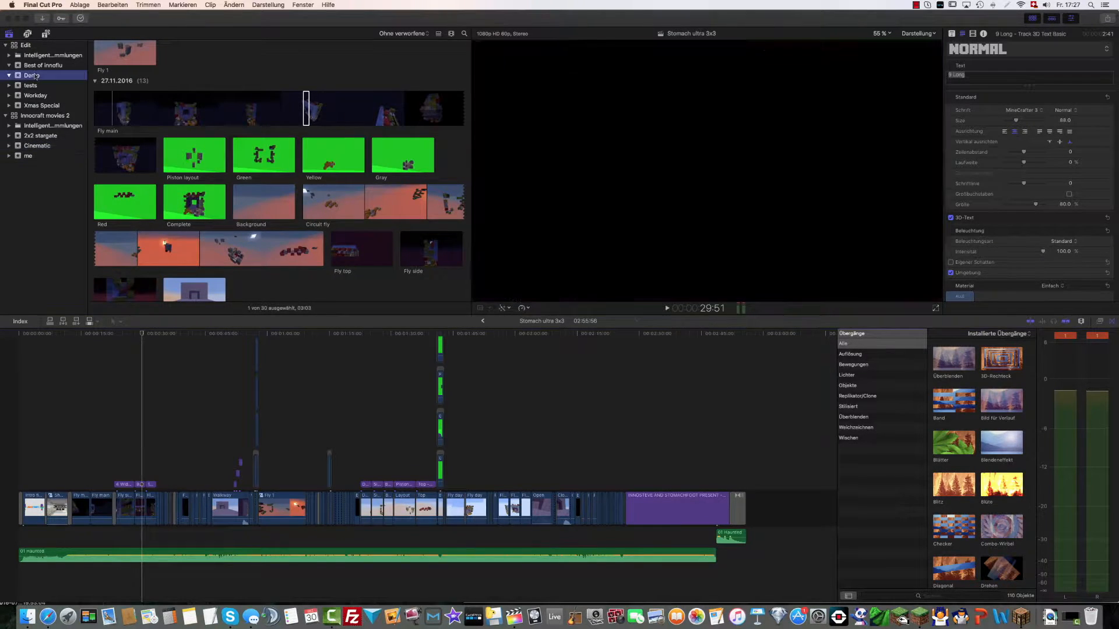
{"action": "double_click", "coordinate": [132, 86]}
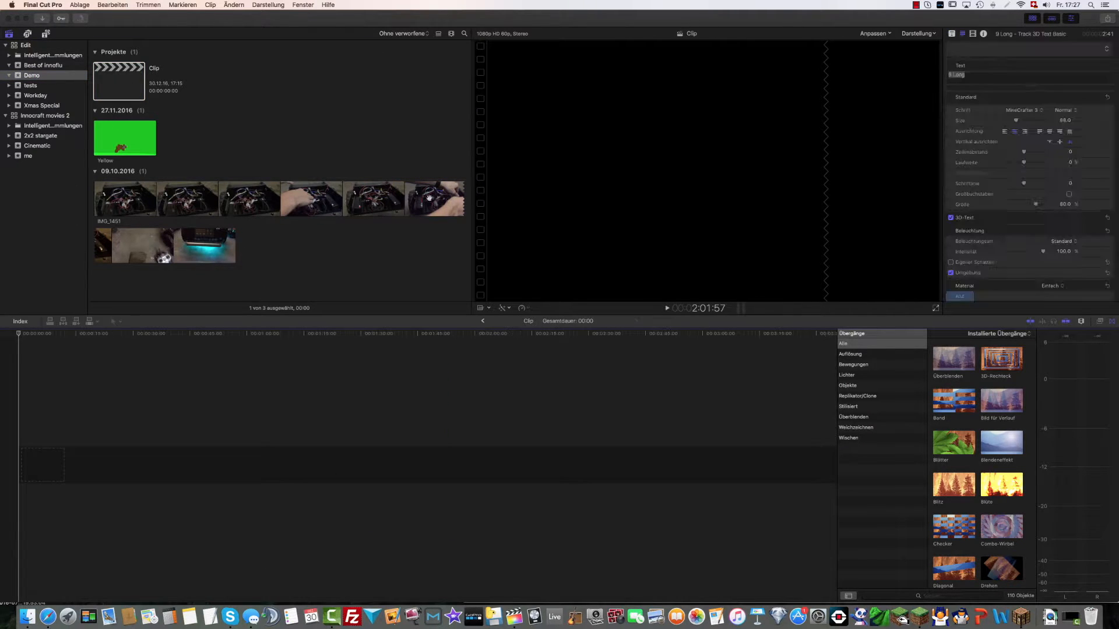
{"action": "left_click_drag", "start_coordinate": [394, 201], "coordinate": [26, 463]}
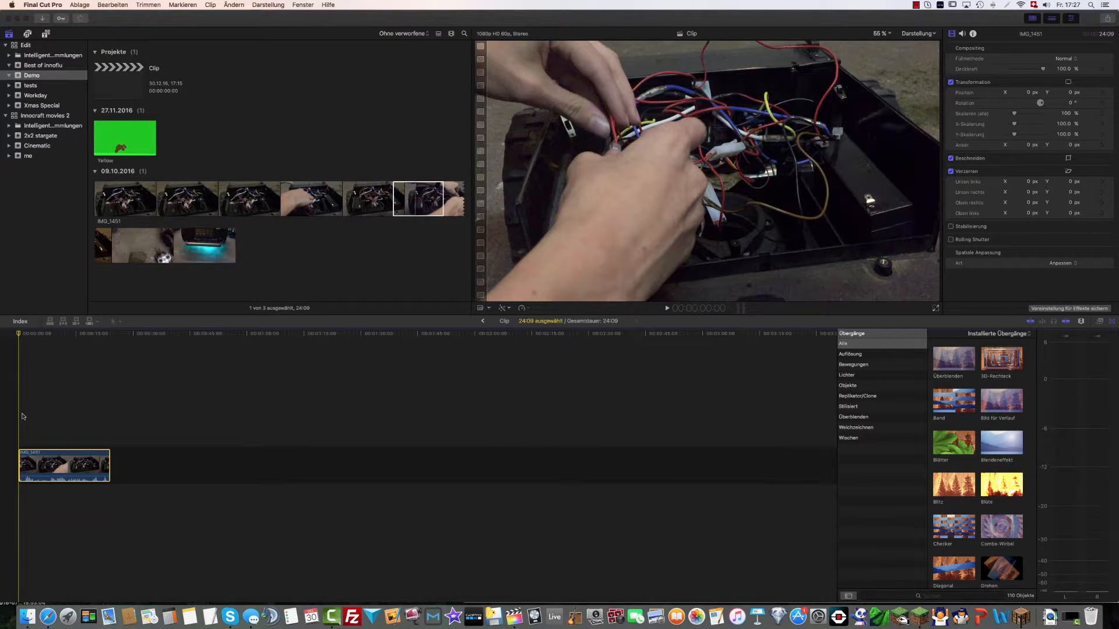
{"action": "key", "text": "space"}
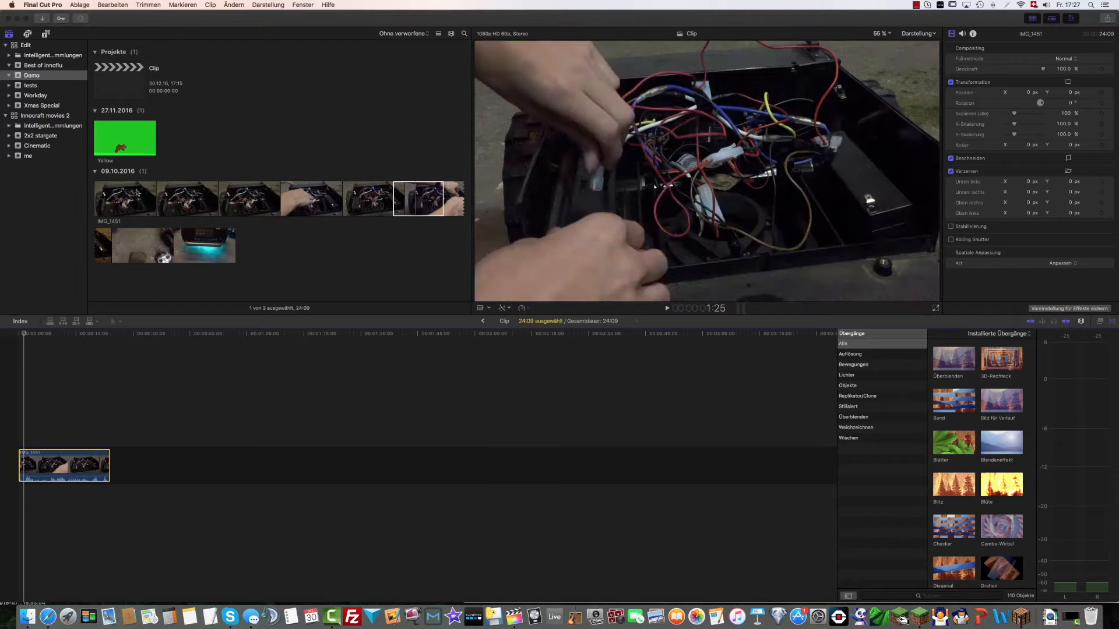
{"action": "left_click", "coordinate": [14, 419]}
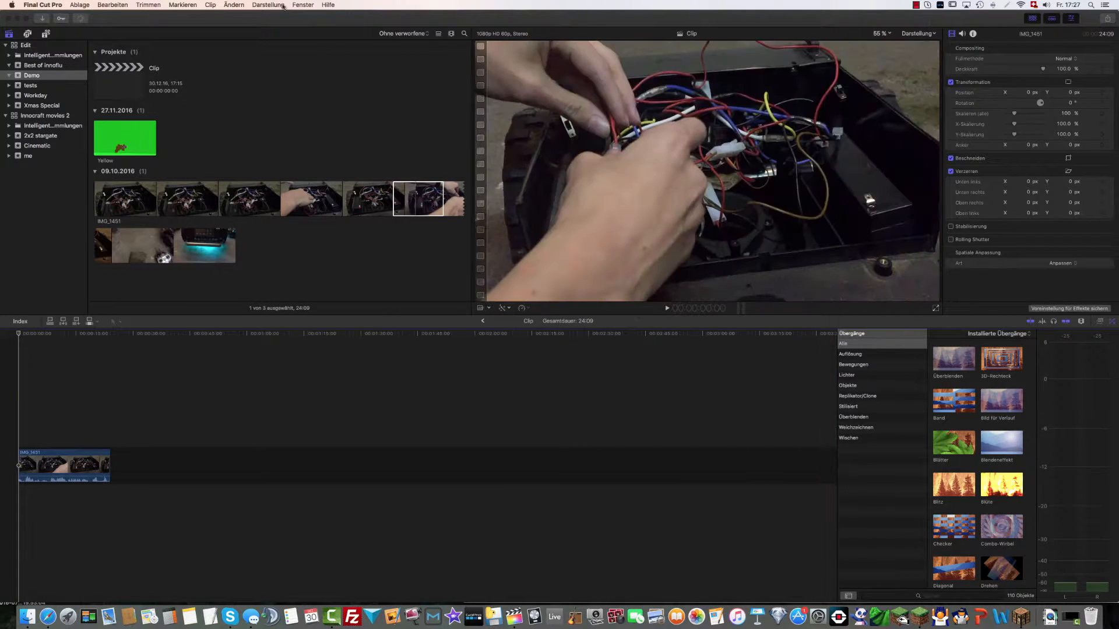
Add the Track 3D Text Basic title from C2 DriveX above the start of the IMG_1451 clip and preview it
{"action": "left_click", "coordinate": [47, 34]}
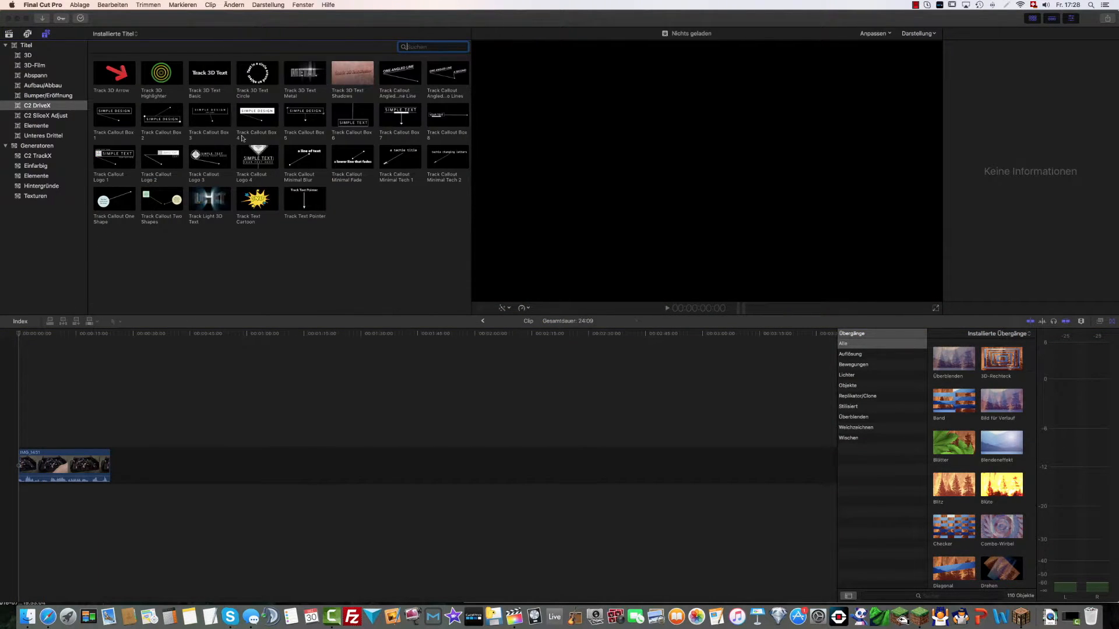
{"action": "left_click_drag", "start_coordinate": [225, 77], "coordinate": [63, 446]}
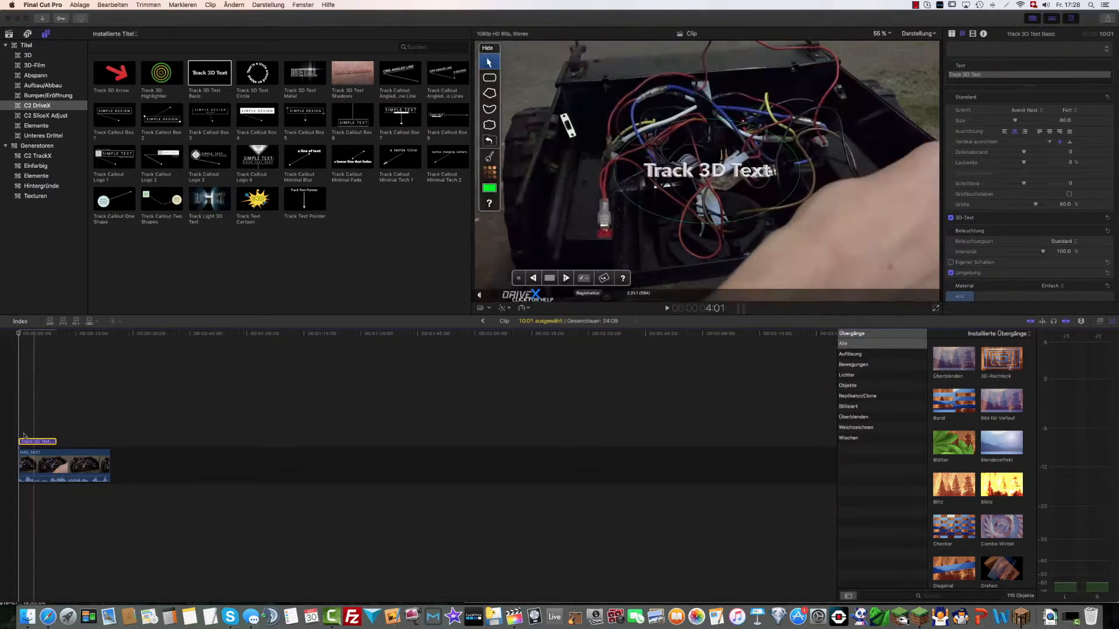
{"action": "key", "text": "space"}
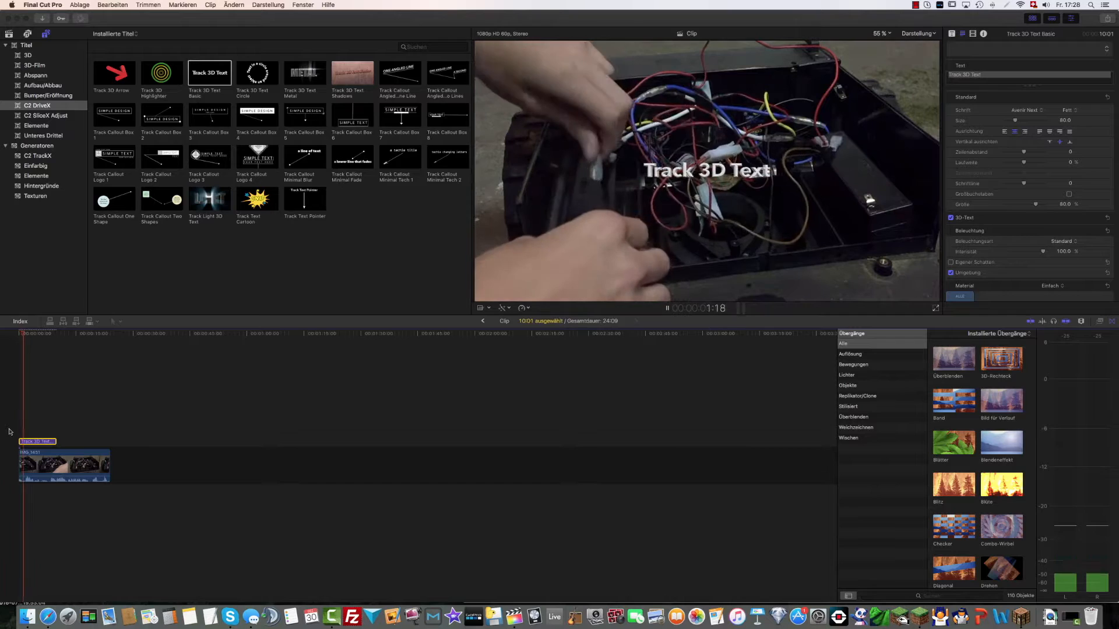
{"action": "key", "text": "space"}
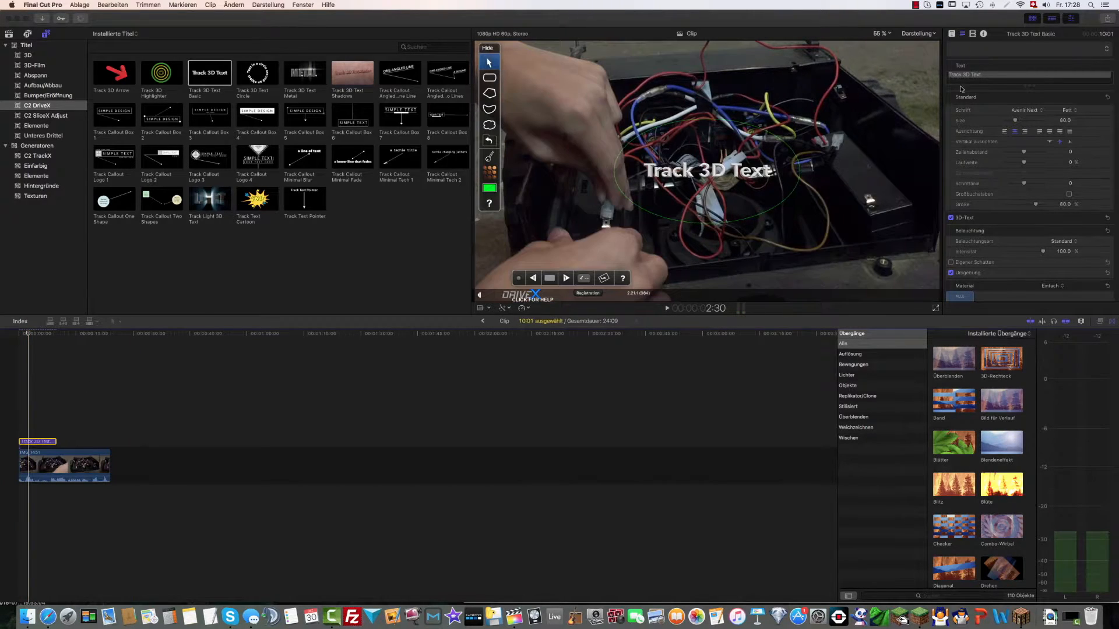
Set the tracked title's font to MineCrafter 3 and expand its 3D-Text settings
{"action": "left_click", "coordinate": [1030, 113]}
{"action": "scroll", "coordinate": [1036, 384], "scroll_direction": "down", "scroll_amount": 5}
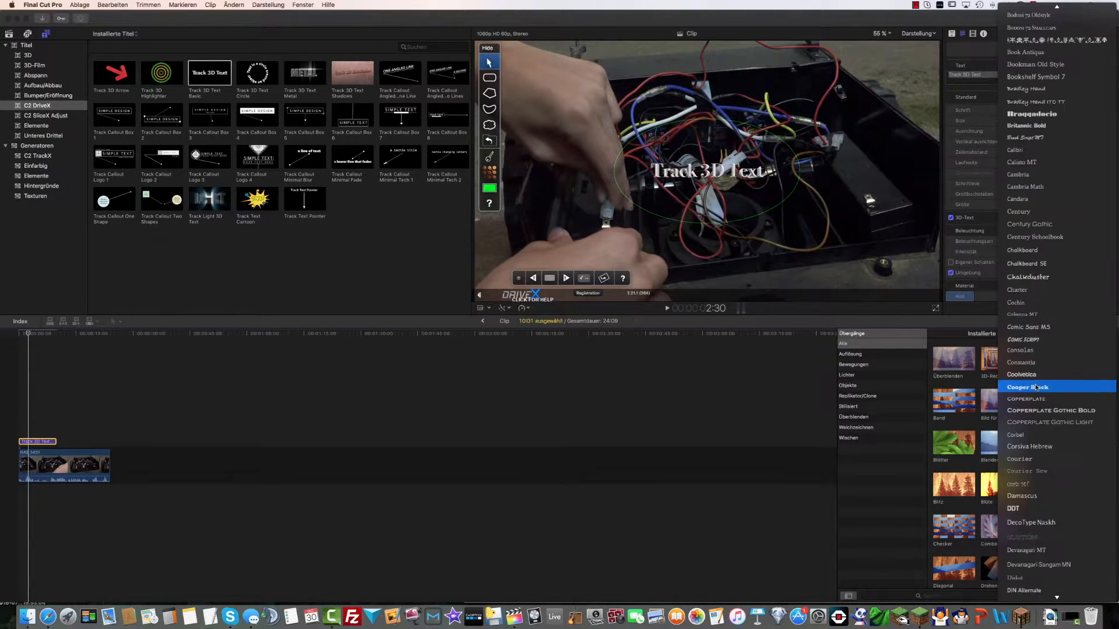
{"action": "scroll", "coordinate": [1036, 386], "scroll_direction": "down", "scroll_amount": 5}
{"action": "scroll", "coordinate": [1035, 386], "scroll_direction": "down", "scroll_amount": 10}
{"action": "scroll", "coordinate": [1036, 386], "scroll_direction": "down", "scroll_amount": 10}
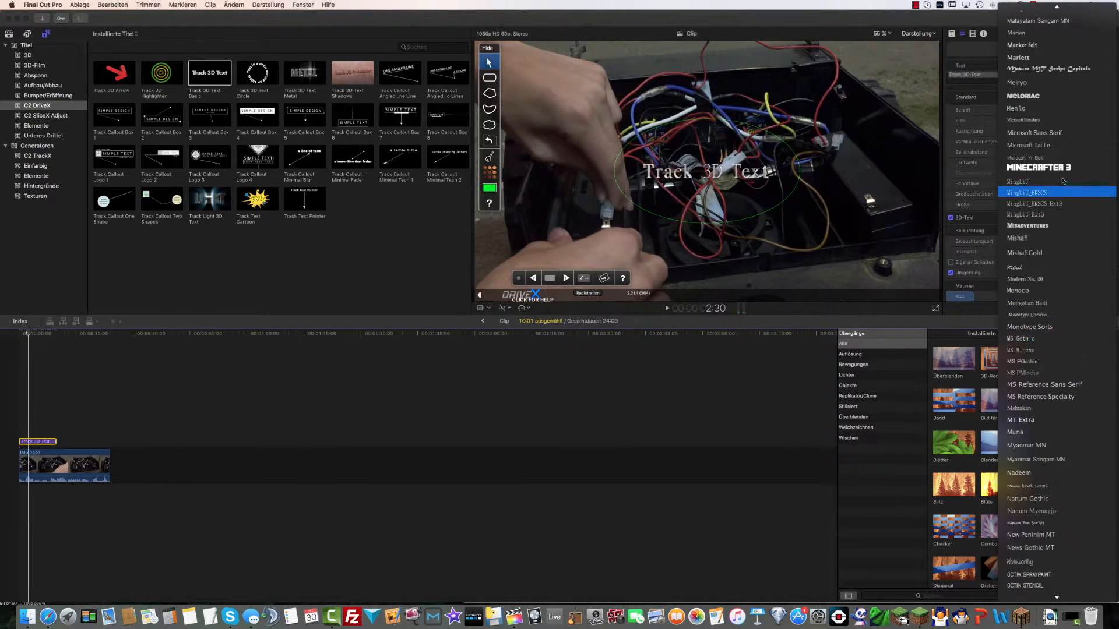
{"action": "left_click", "coordinate": [1058, 168]}
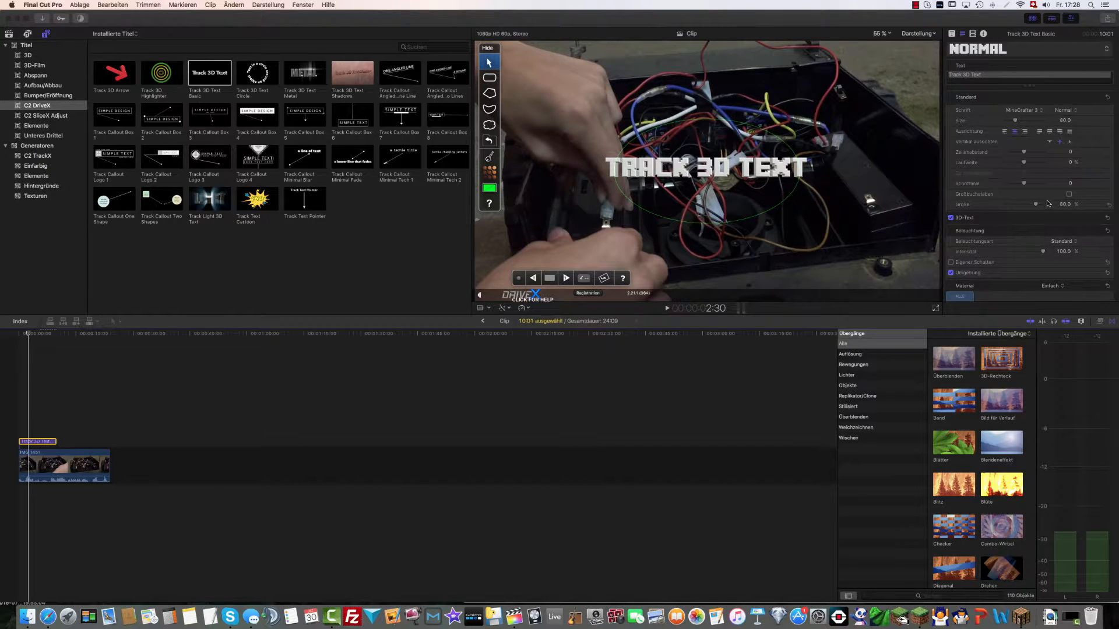
{"action": "left_click", "coordinate": [1092, 217]}
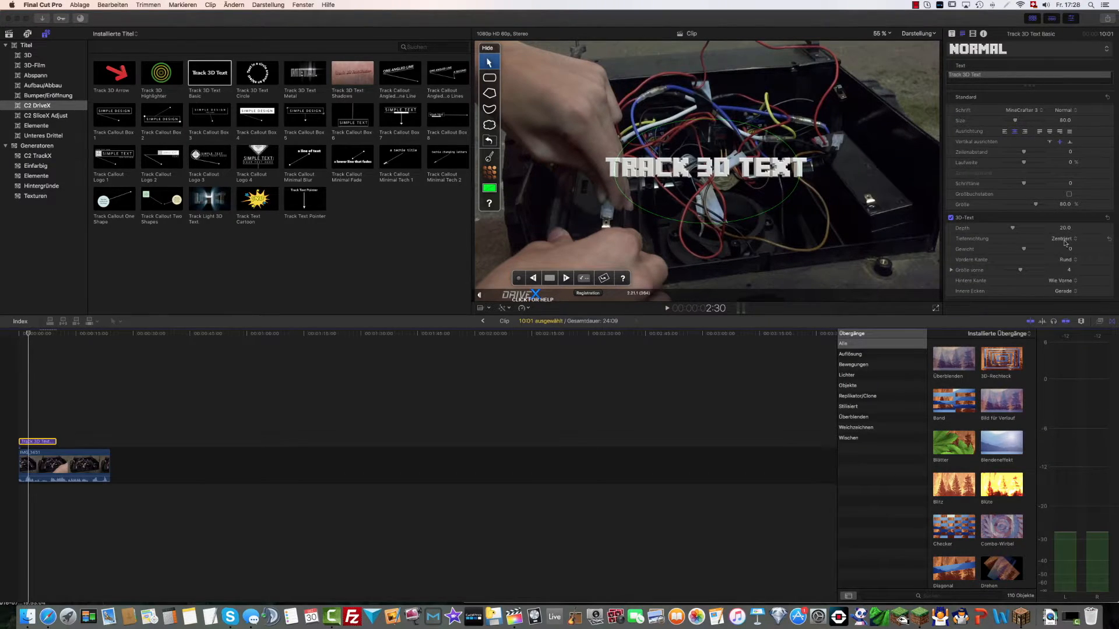
Set the tracked 3D title's front edge to Quadrat and its depth to 45
{"action": "left_click", "coordinate": [1069, 263]}
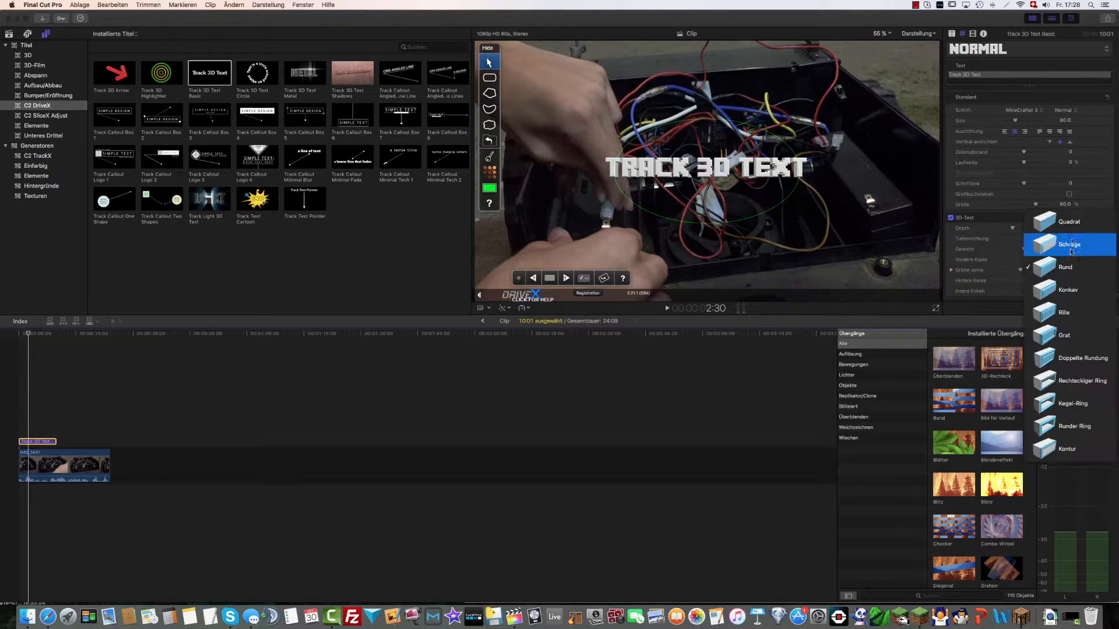
{"action": "left_click", "coordinate": [1053, 221]}
{"action": "left_click_drag", "start_coordinate": [1015, 231], "coordinate": [1022, 231]}
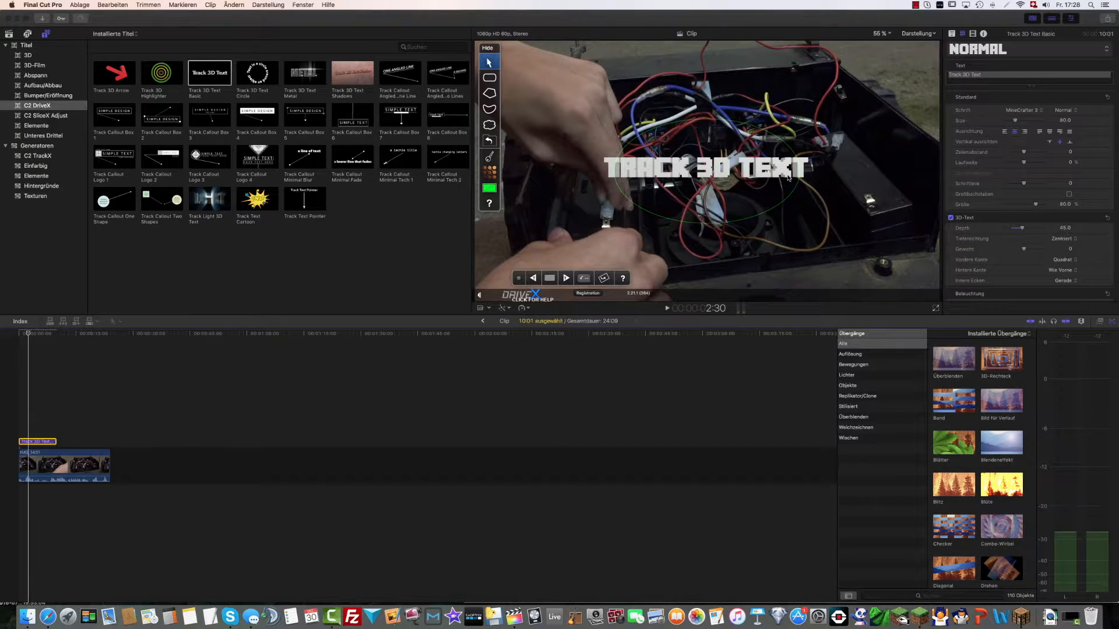
Draw an oval tracking shape around the hand at the first frame of the tracked title
{"action": "left_click", "coordinate": [14, 393]}
{"action": "left_click", "coordinate": [654, 213]}
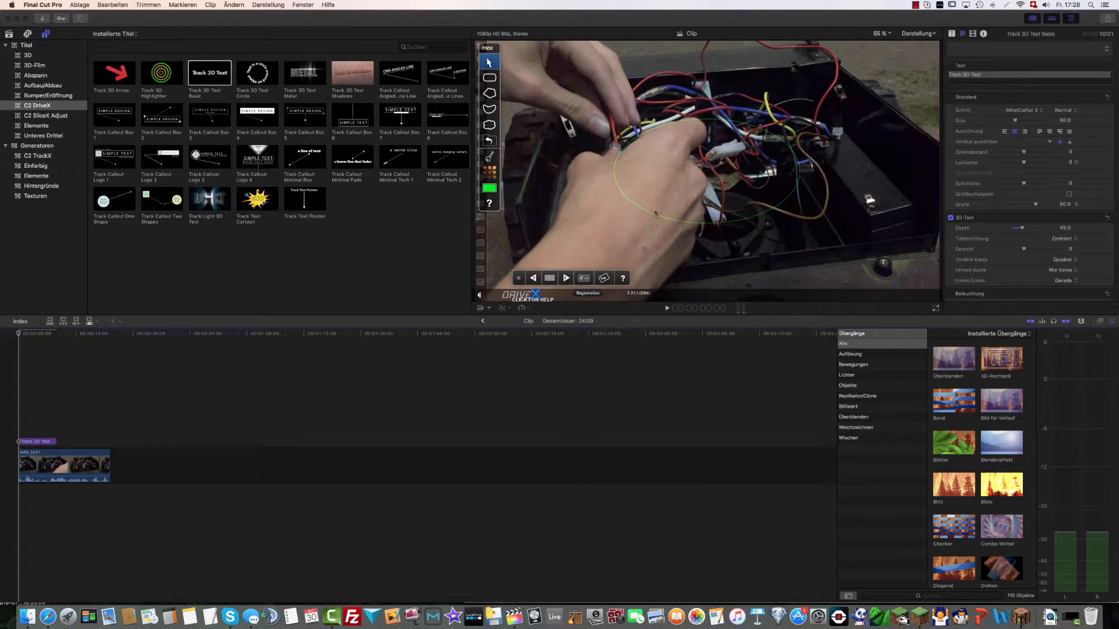
{"action": "left_click", "coordinate": [491, 125]}
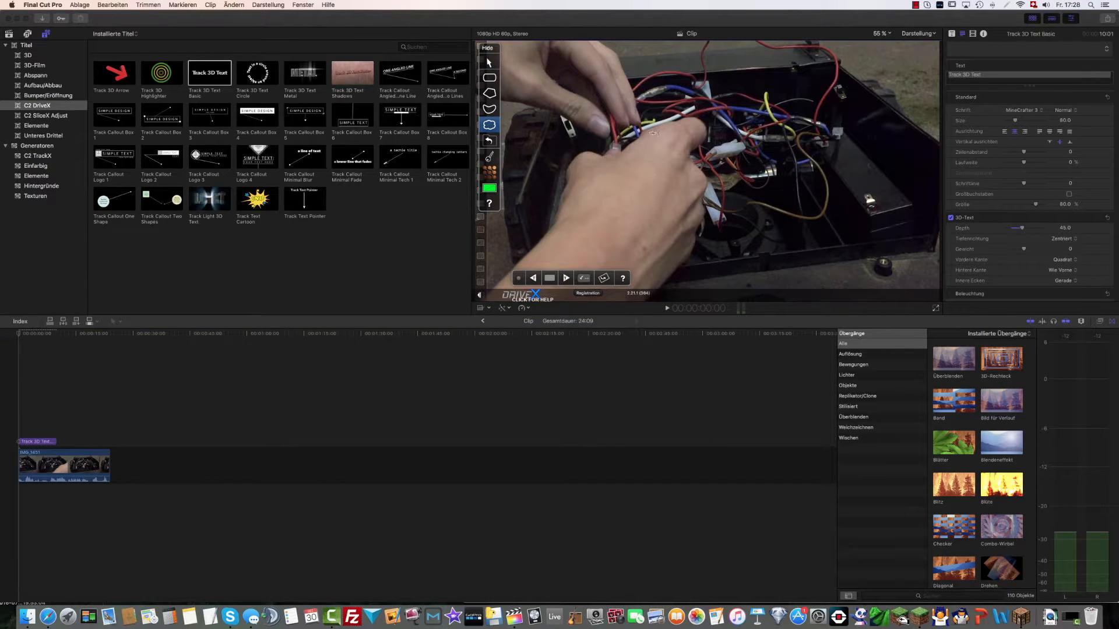
{"action": "mouse_move", "coordinate": [584, 198]}
{"action": "left_mouse_down"}
{"action": "mouse_move", "coordinate": [611, 266]}
{"action": "mouse_move", "coordinate": [680, 276]}
{"action": "mouse_move", "coordinate": [736, 202]}
{"action": "mouse_move", "coordinate": [730, 105]}
{"action": "mouse_move", "coordinate": [638, 129]}
{"action": "mouse_move", "coordinate": [580, 189]}
{"action": "mouse_move", "coordinate": [571, 222]}
{"action": "mouse_move", "coordinate": [585, 258]}
{"action": "mouse_move", "coordinate": [652, 275]}
{"action": "mouse_move", "coordinate": [684, 252]}
{"action": "mouse_move", "coordinate": [703, 171]}
{"action": "mouse_move", "coordinate": [691, 150]}
{"action": "mouse_move", "coordinate": [644, 153]}
{"action": "left_mouse_up"}
{"action": "left_click", "coordinate": [488, 123]}
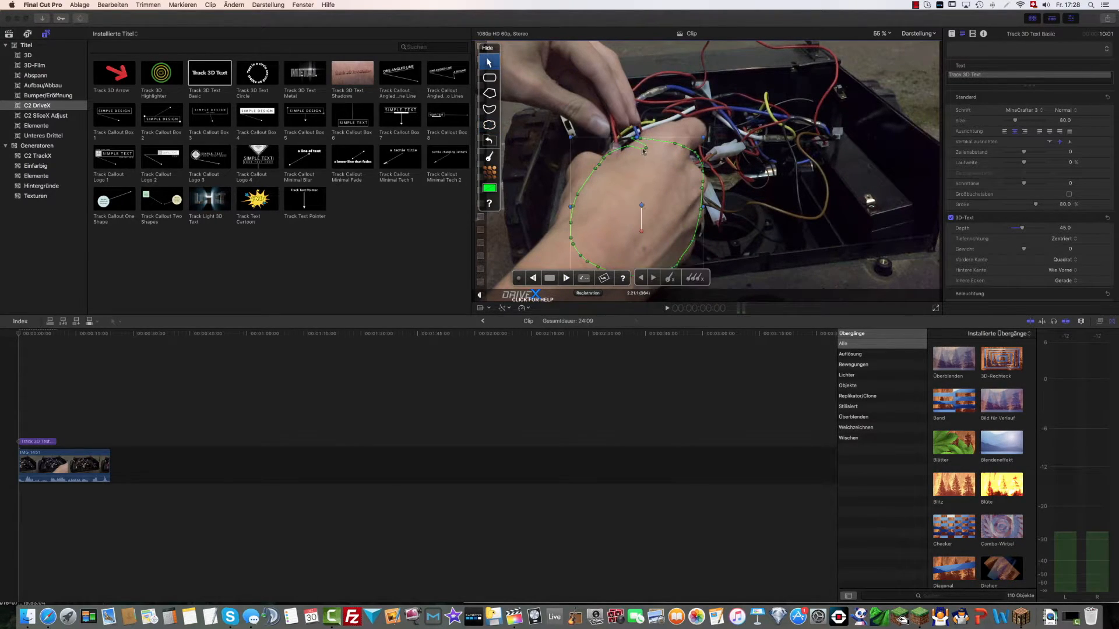
{"action": "left_click", "coordinate": [178, 334]}
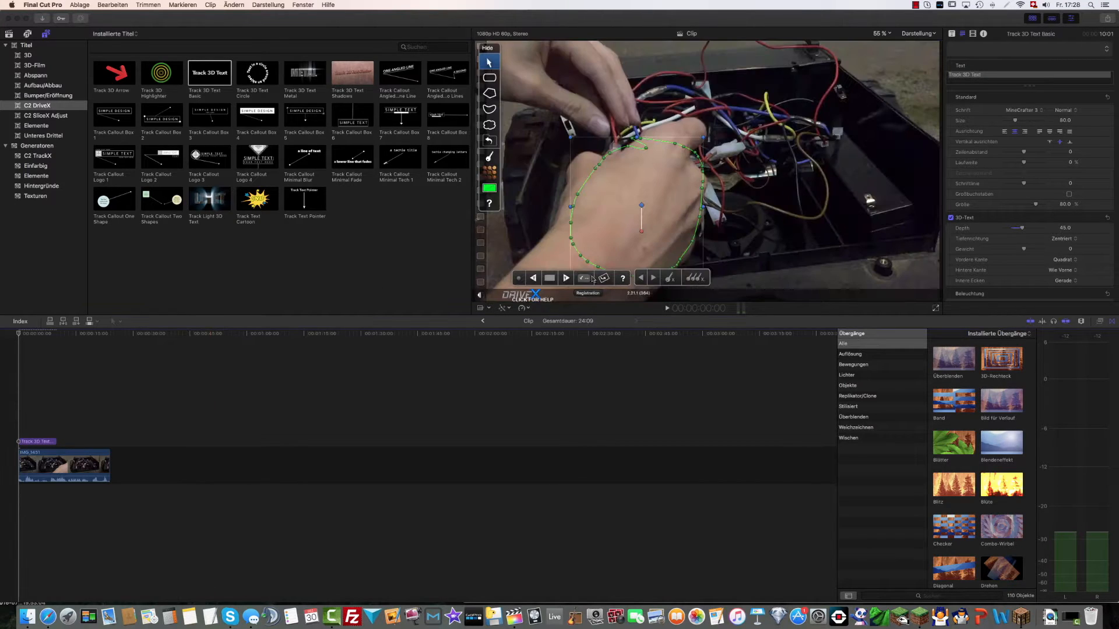
Track the shape forward through the title's duration and play back the tracked text
{"action": "left_click", "coordinate": [567, 281]}
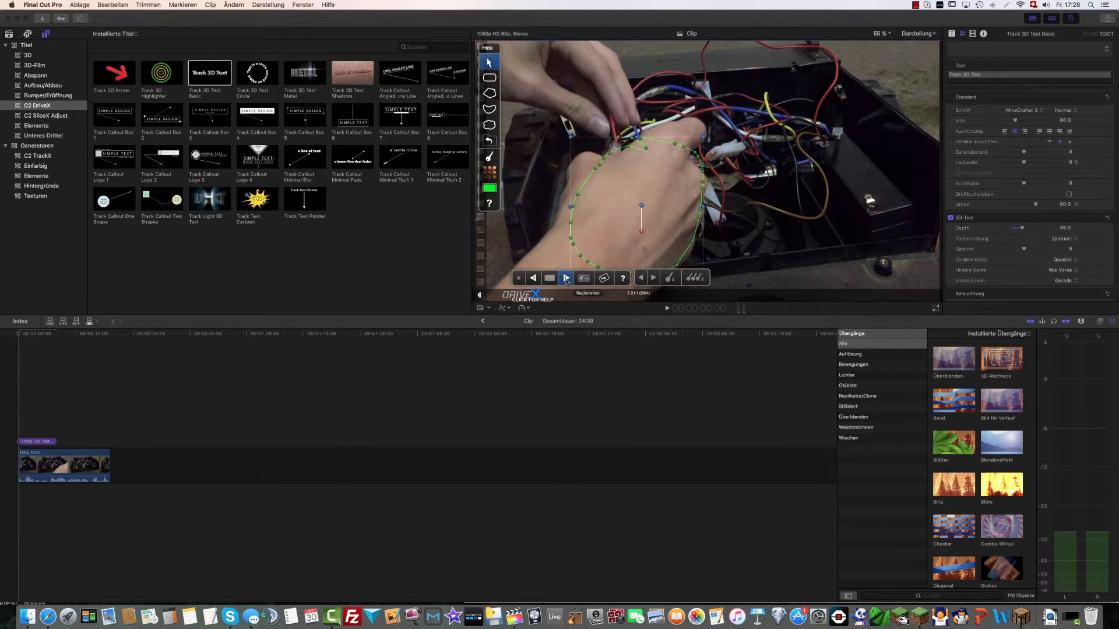
{"action": "left_click", "coordinate": [566, 278]}
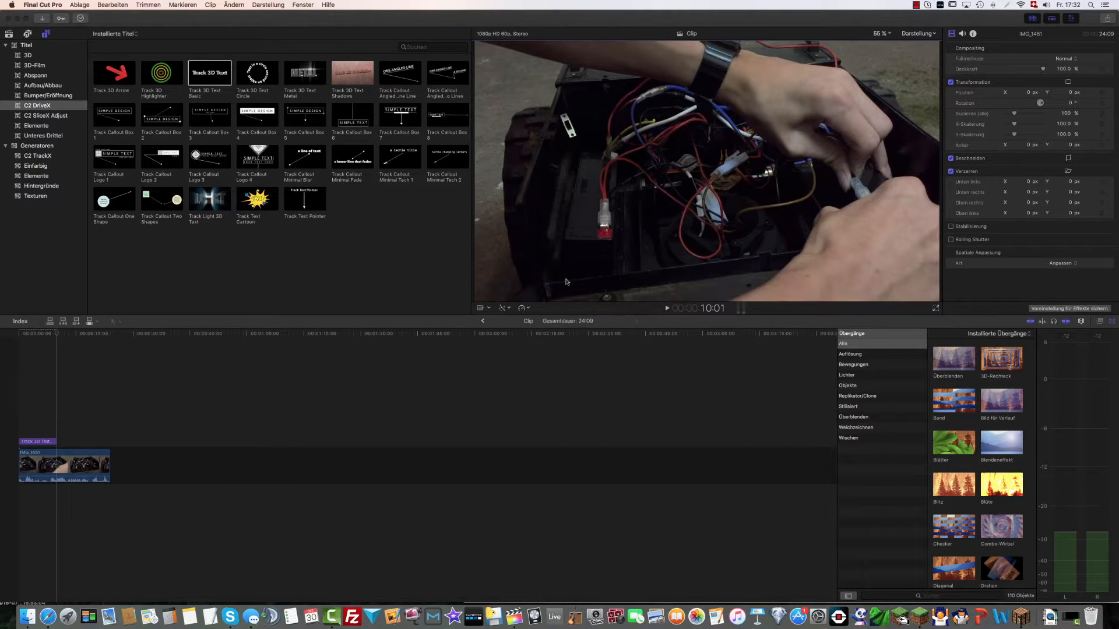
{"action": "key", "text": "space"}
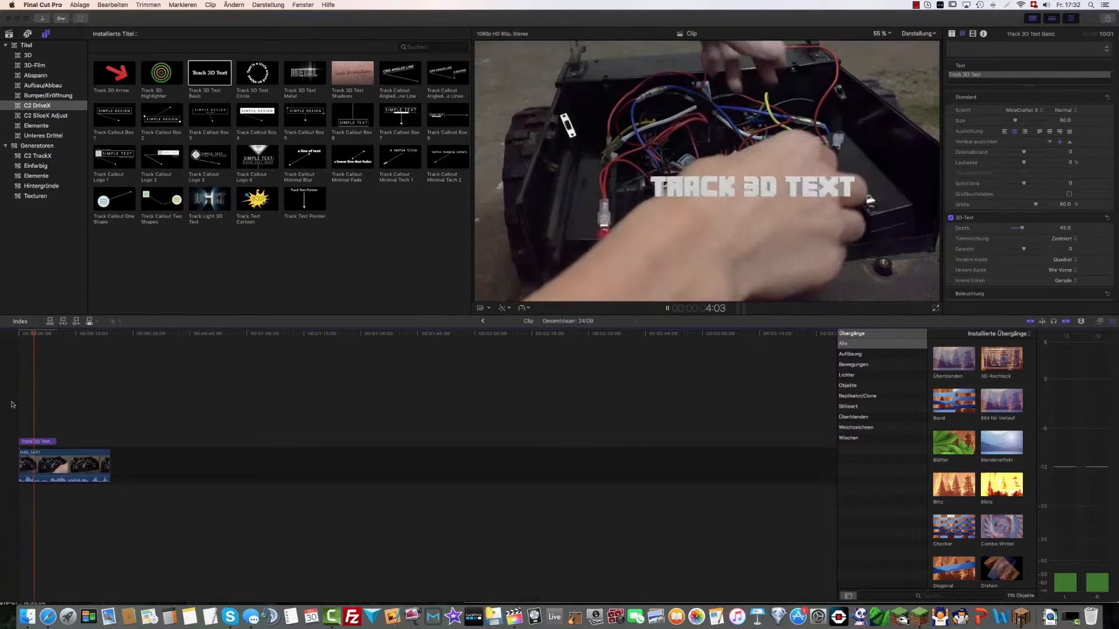
{"action": "key", "text": "space"}
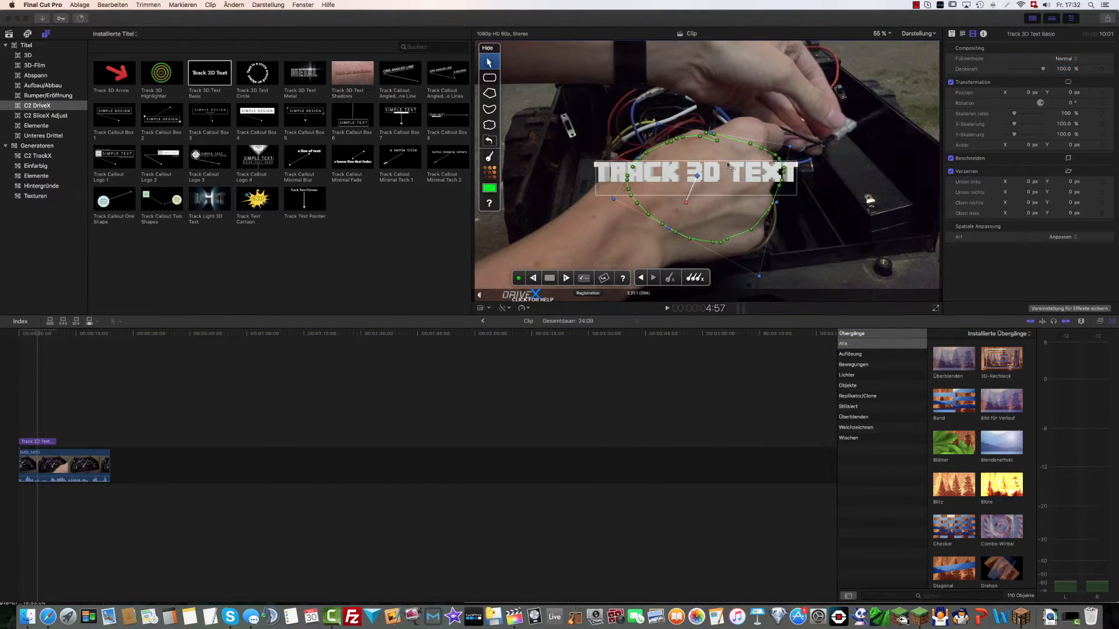
Tilt the tracked 3D text about 30° around its X axis with a slight turn, and play the passage
{"action": "left_click", "coordinate": [712, 183]}
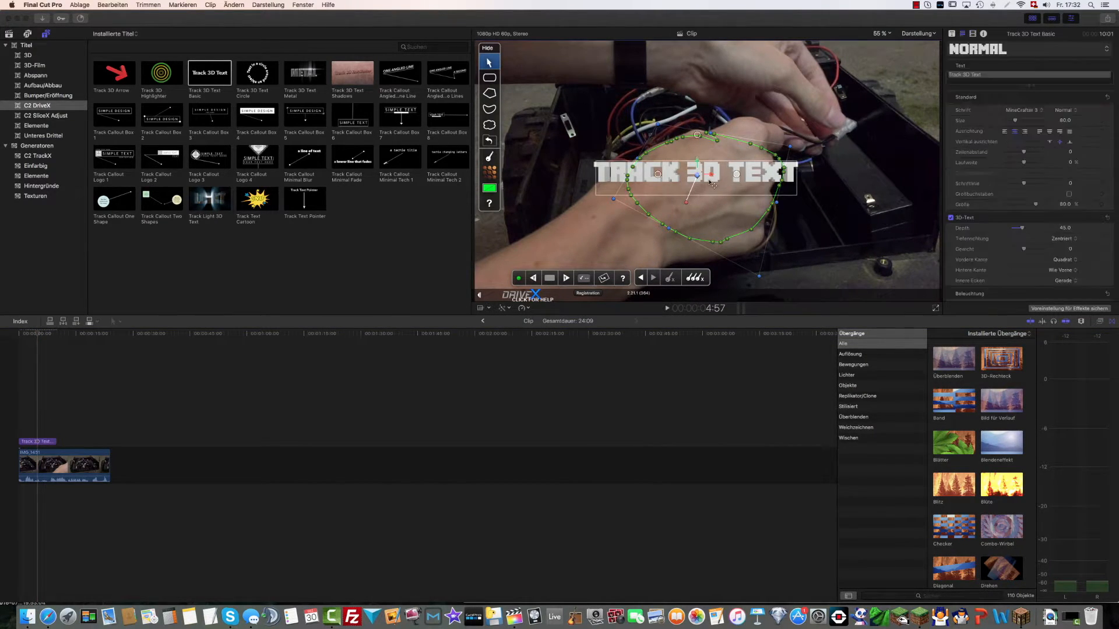
{"action": "left_click_drag", "start_coordinate": [700, 140], "coordinate": [660, 179]}
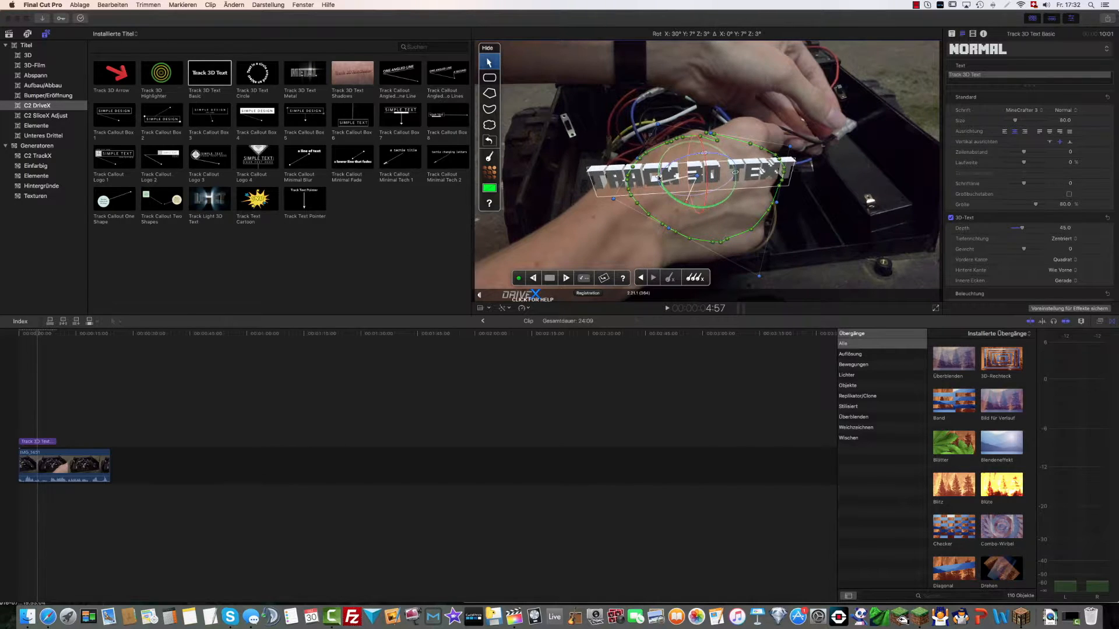
{"action": "left_click_drag", "start_coordinate": [660, 179], "coordinate": [660, 179]}
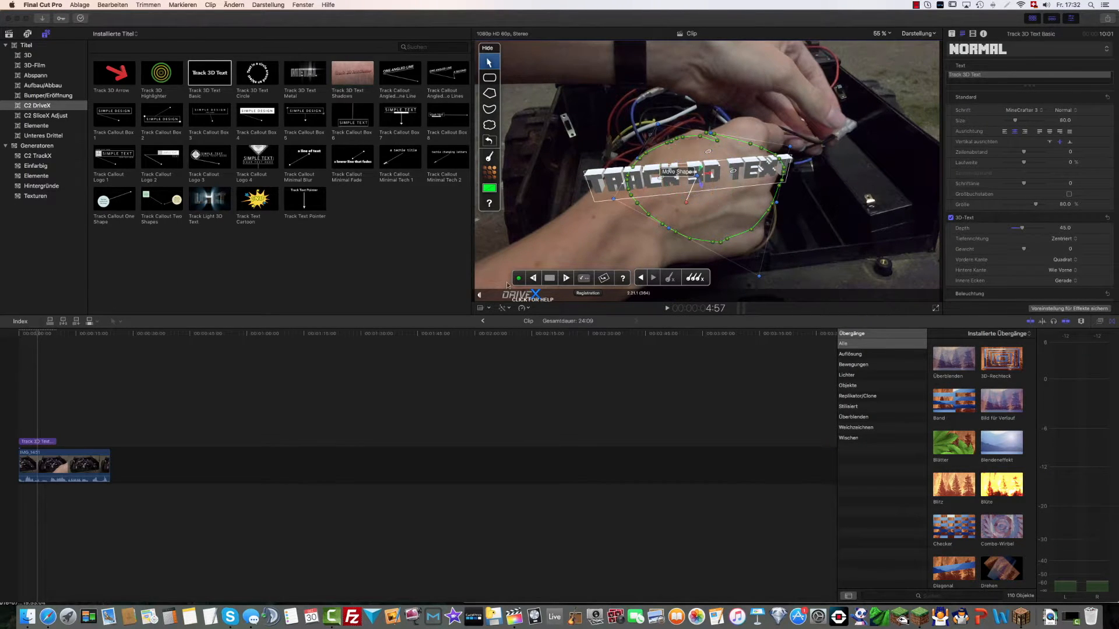
{"action": "key", "text": "space"}
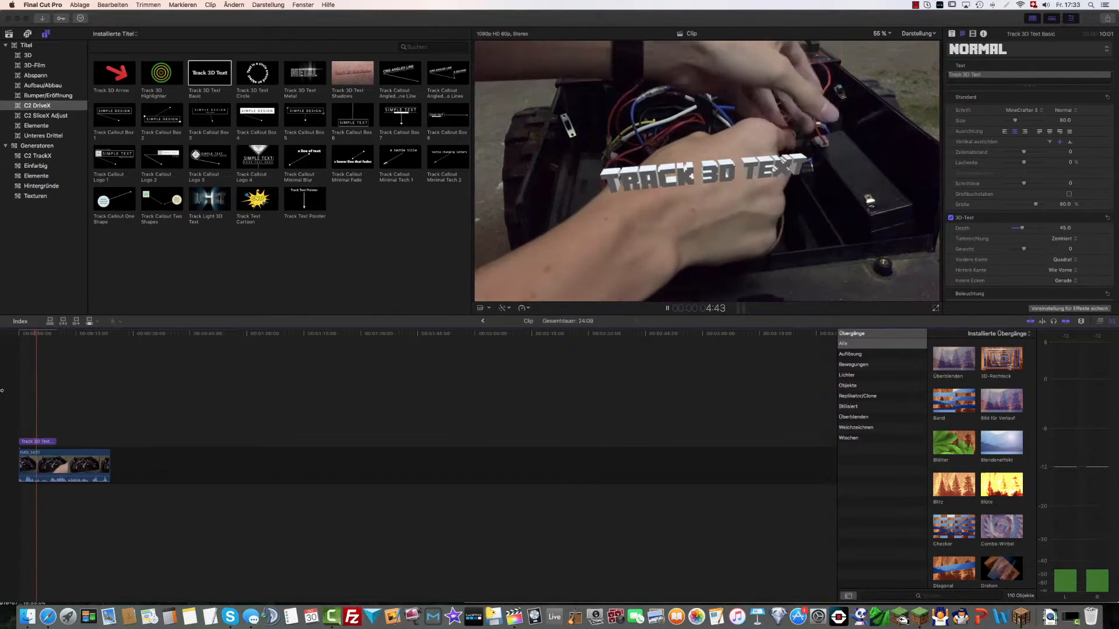
{"action": "key", "text": "space"}
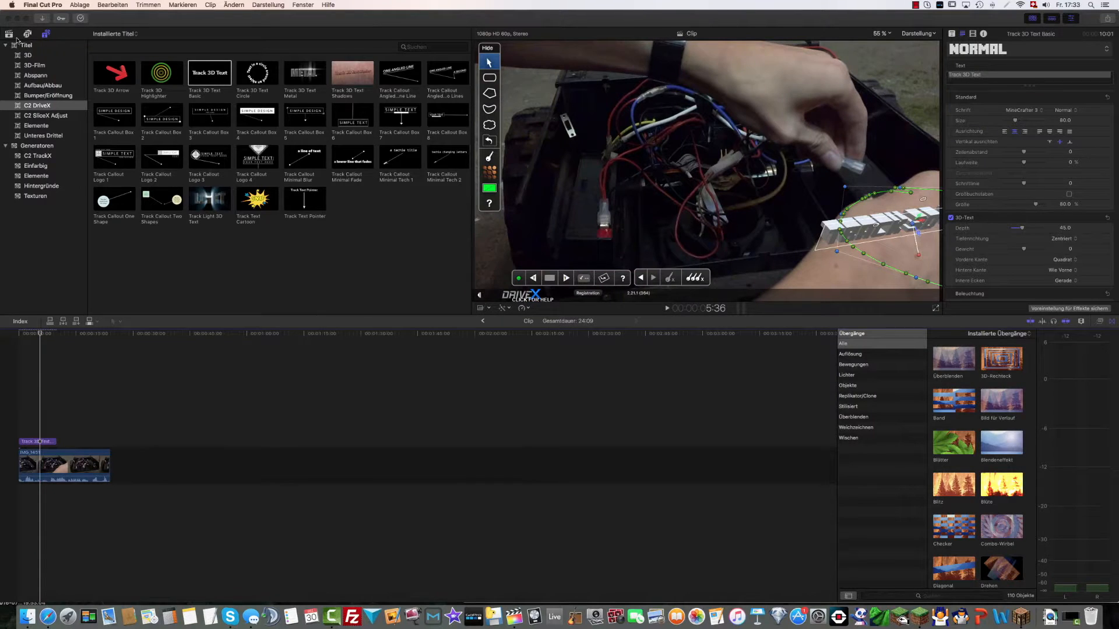
Open the Stomach ultra 3x3 project in the Cinematic event and play the Walkway passage with the 3D numbers
{"action": "left_click", "coordinate": [9, 34]}
{"action": "left_click", "coordinate": [36, 145]}
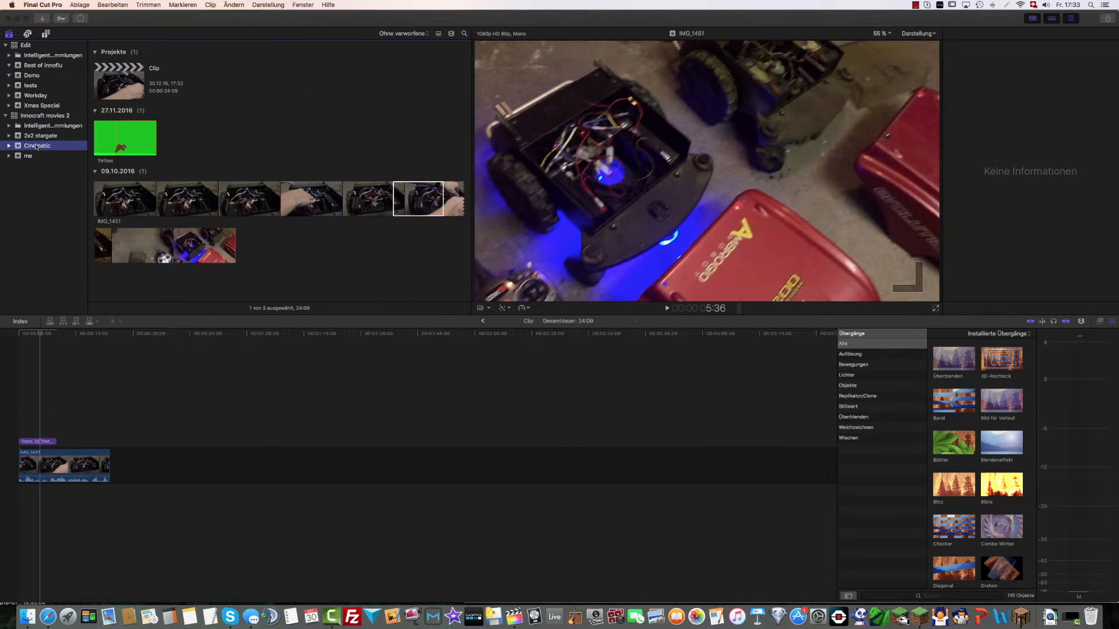
{"action": "left_click", "coordinate": [222, 156]}
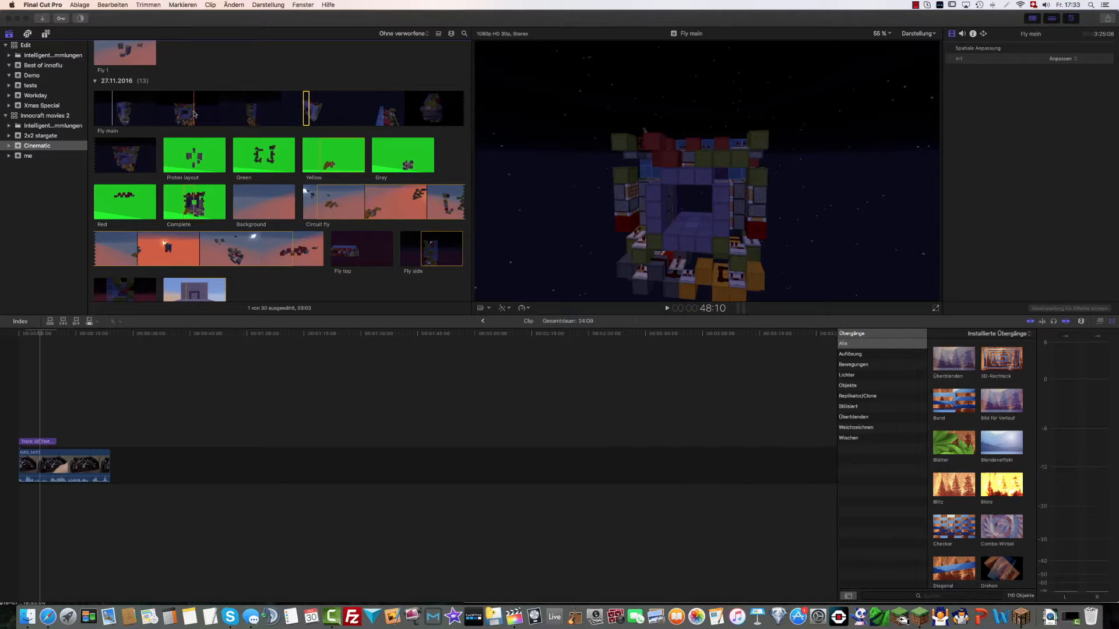
{"action": "scroll", "coordinate": [194, 113], "scroll_direction": "up", "scroll_amount": 10}
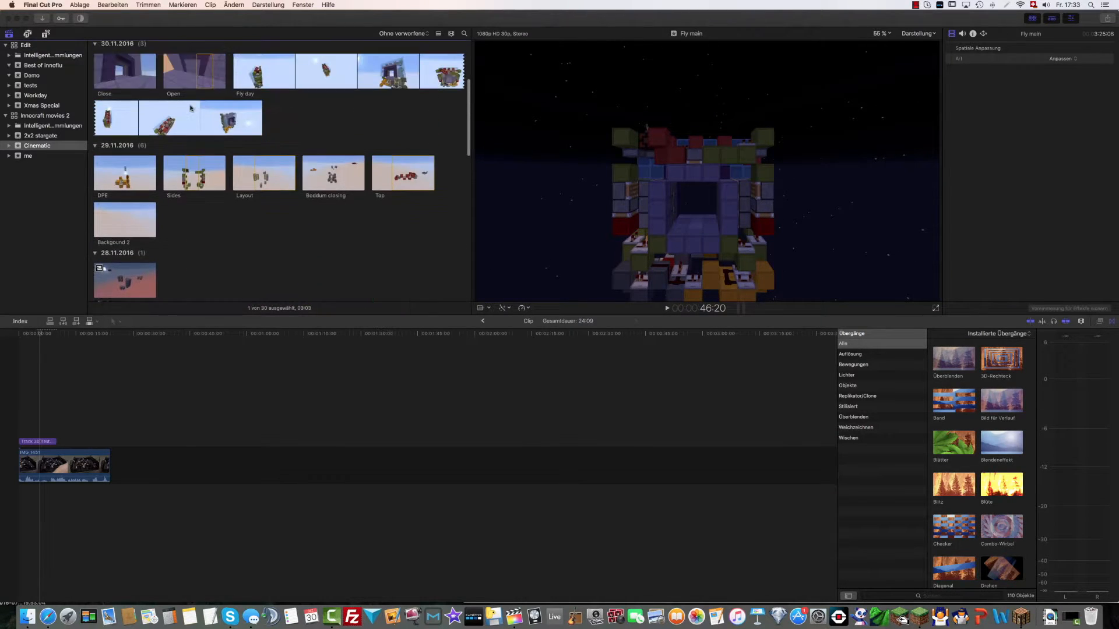
{"action": "scroll", "coordinate": [190, 108], "scroll_direction": "up", "scroll_amount": 5}
{"action": "left_click", "coordinate": [138, 92]}
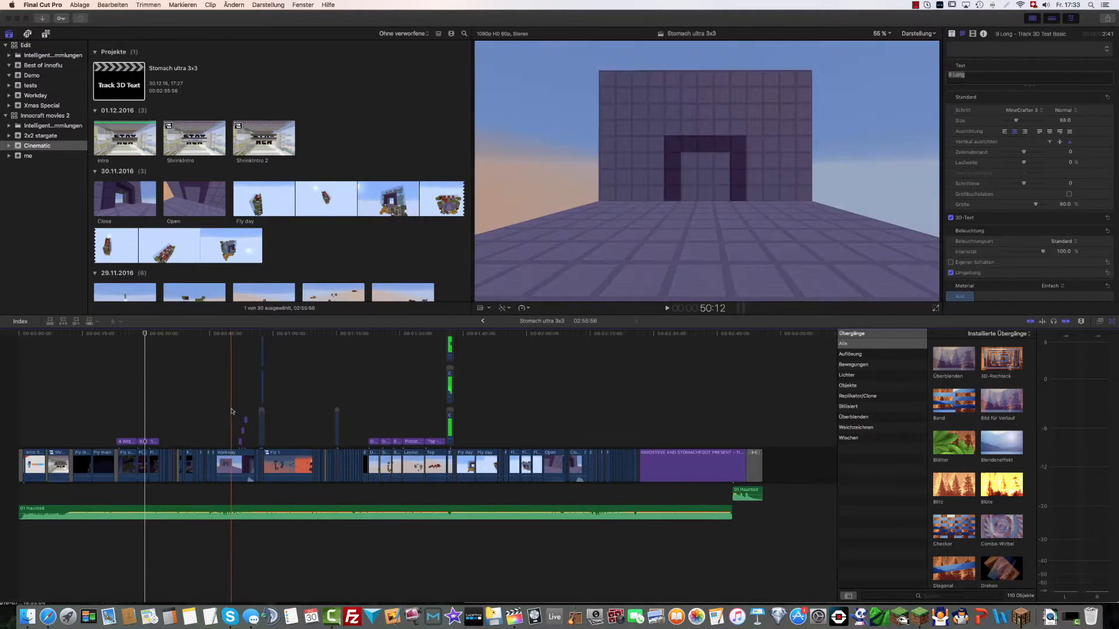
{"action": "key", "text": "space"}
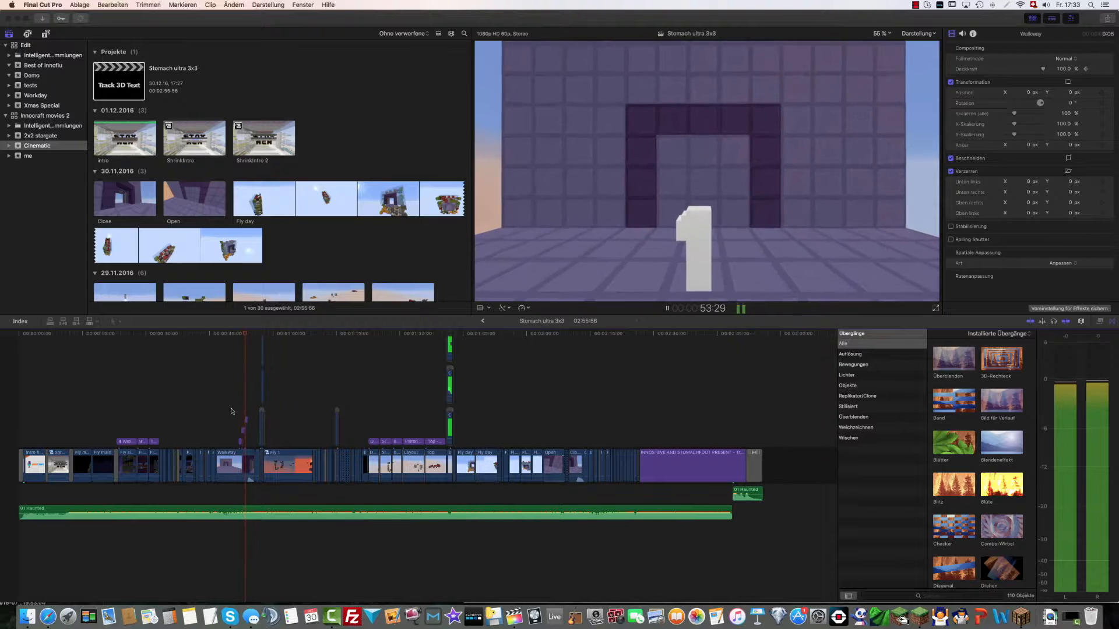
{"action": "key", "text": "space"}
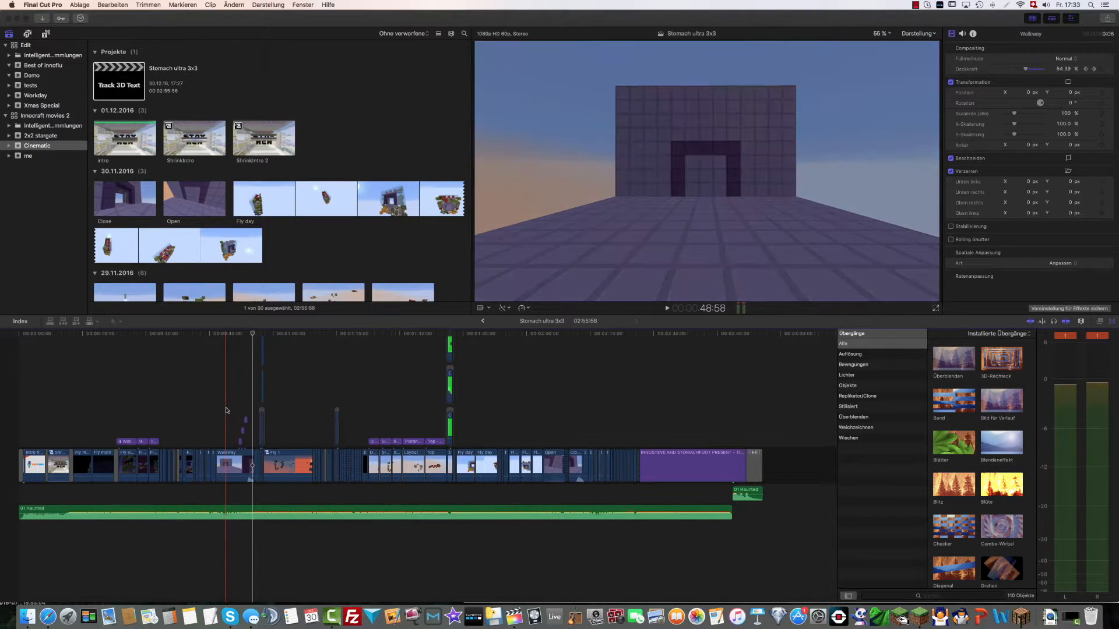
{"action": "left_click", "coordinate": [226, 384]}
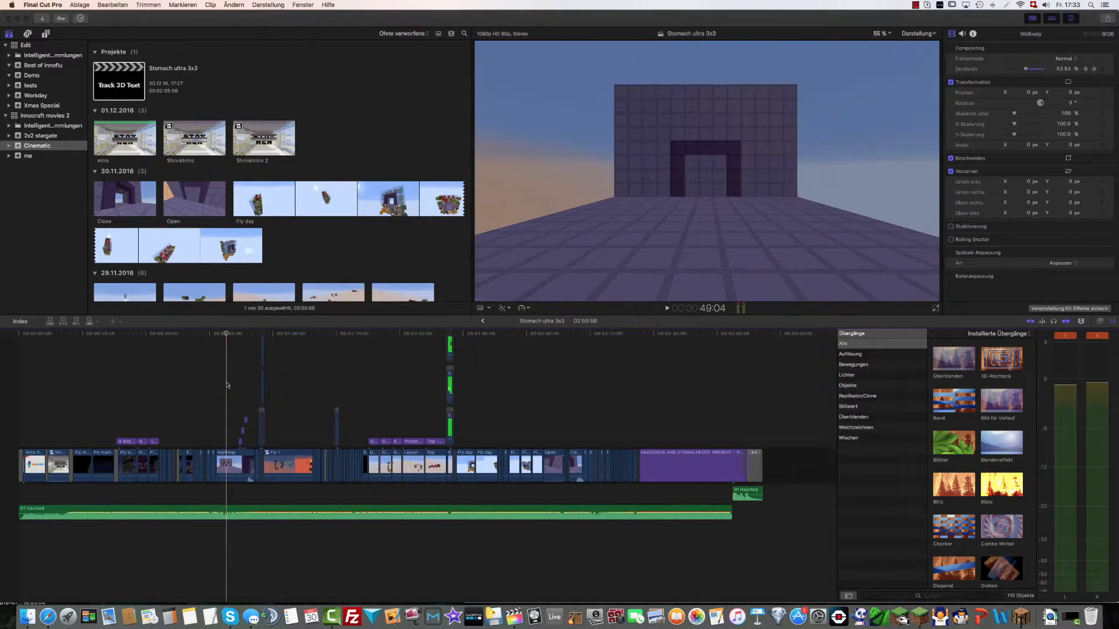
Reopen the Clip project in the Demo event and add the Eigene title above the later part of IMG_1451
{"action": "left_click", "coordinate": [32, 76]}
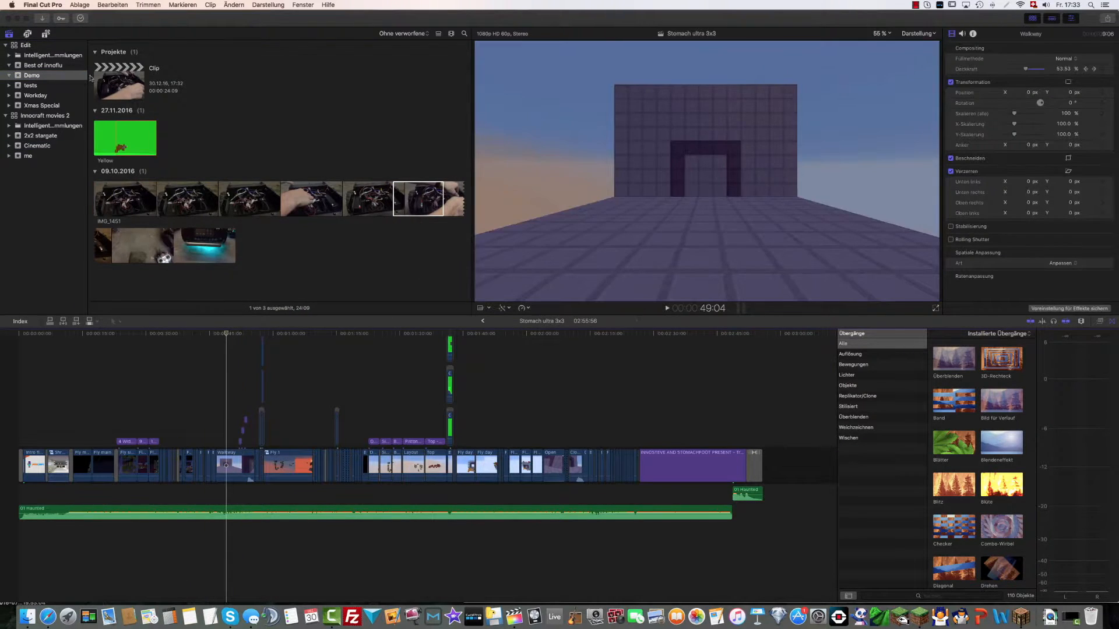
{"action": "double_click", "coordinate": [114, 81]}
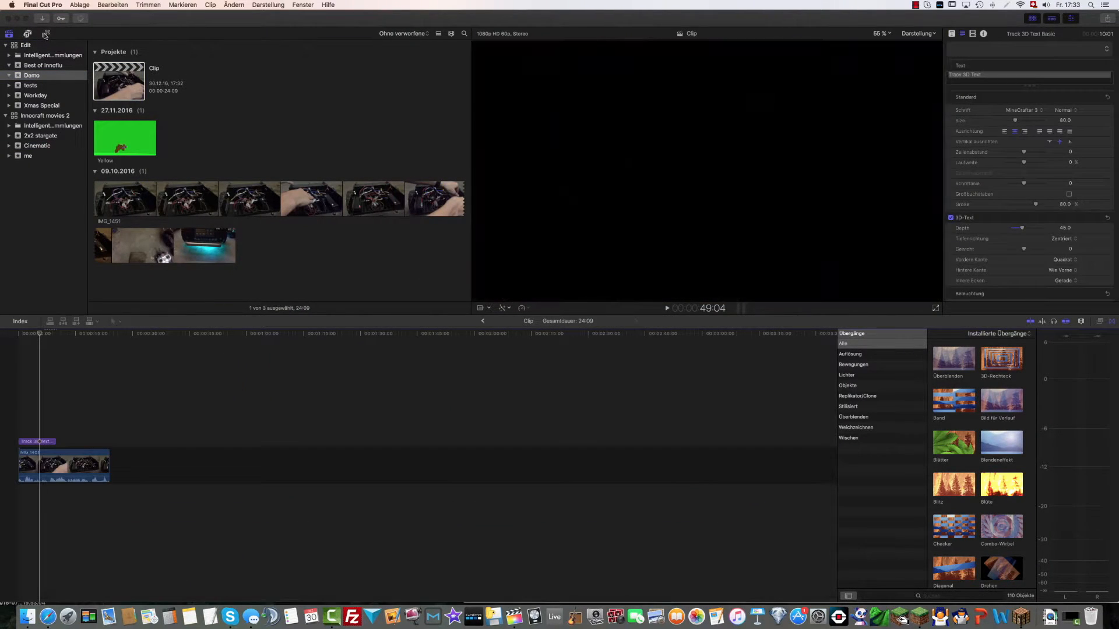
{"action": "left_click", "coordinate": [45, 35]}
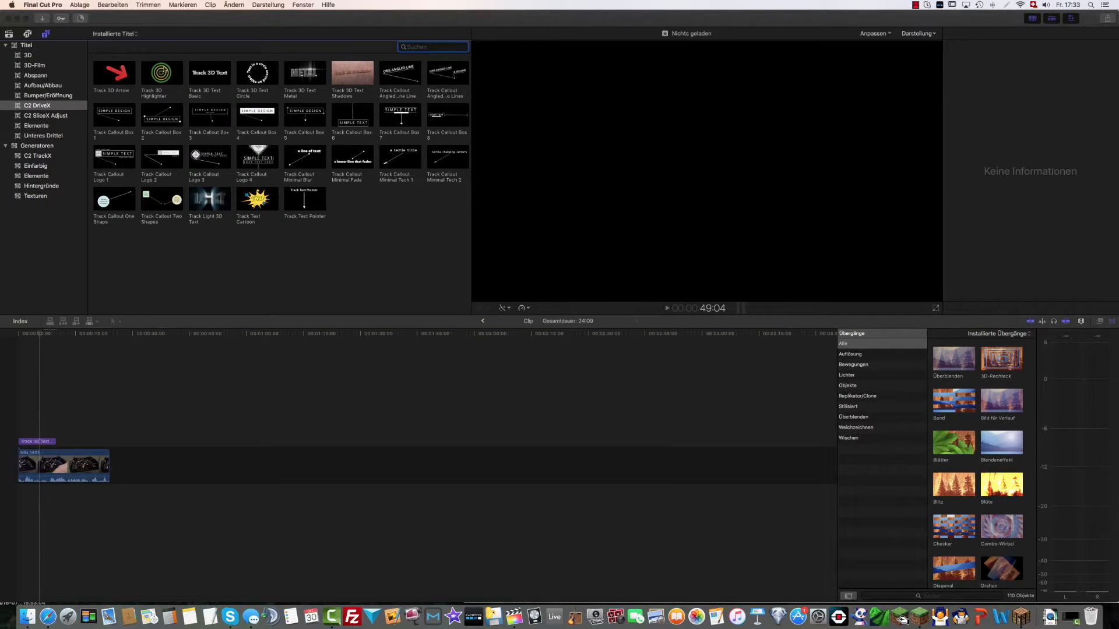
{"action": "left_click", "coordinate": [26, 46]}
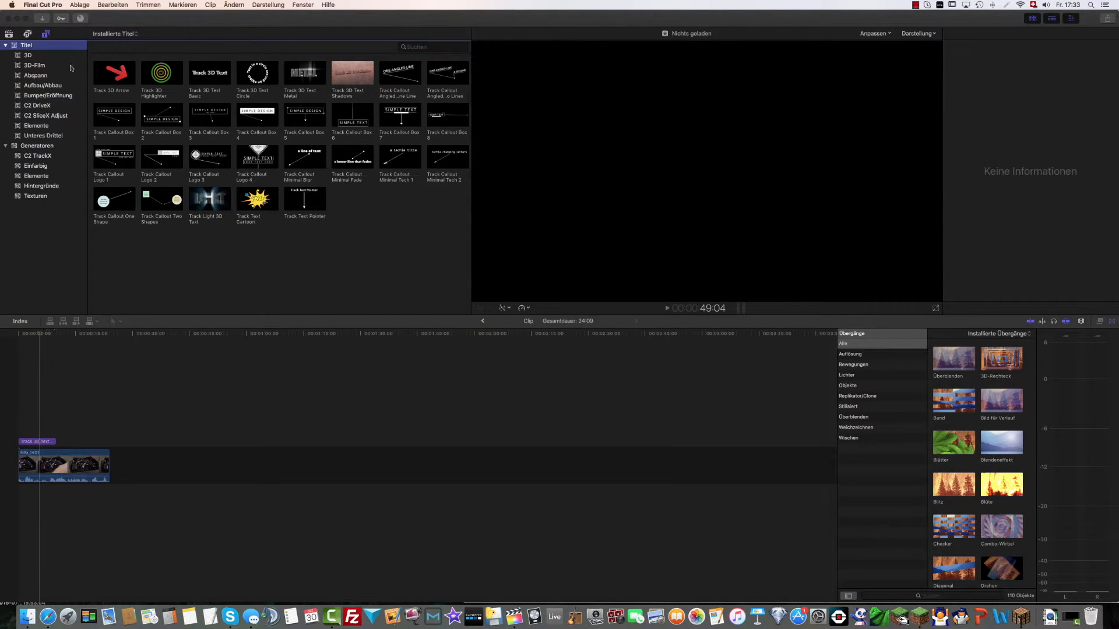
{"action": "left_click_drag", "start_coordinate": [305, 116], "coordinate": [77, 441]}
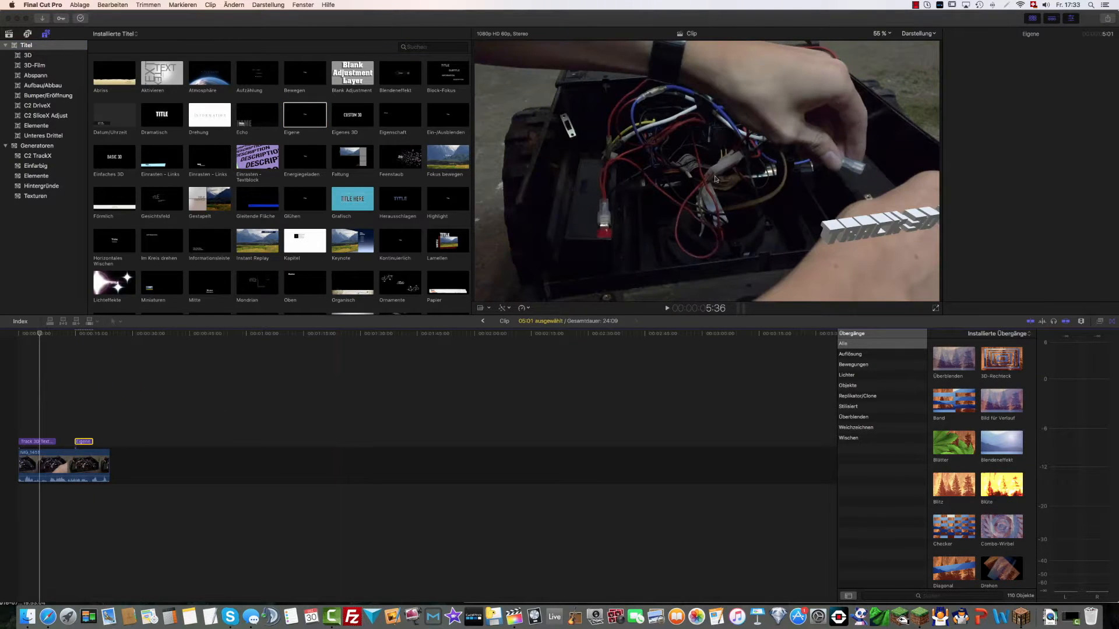
Animate the Eigene title's Y position with keyframes so it moves down from its start at 14:50 to 16:20
{"action": "left_click", "coordinate": [76, 391]}
{"action": "left_click", "coordinate": [707, 165]}
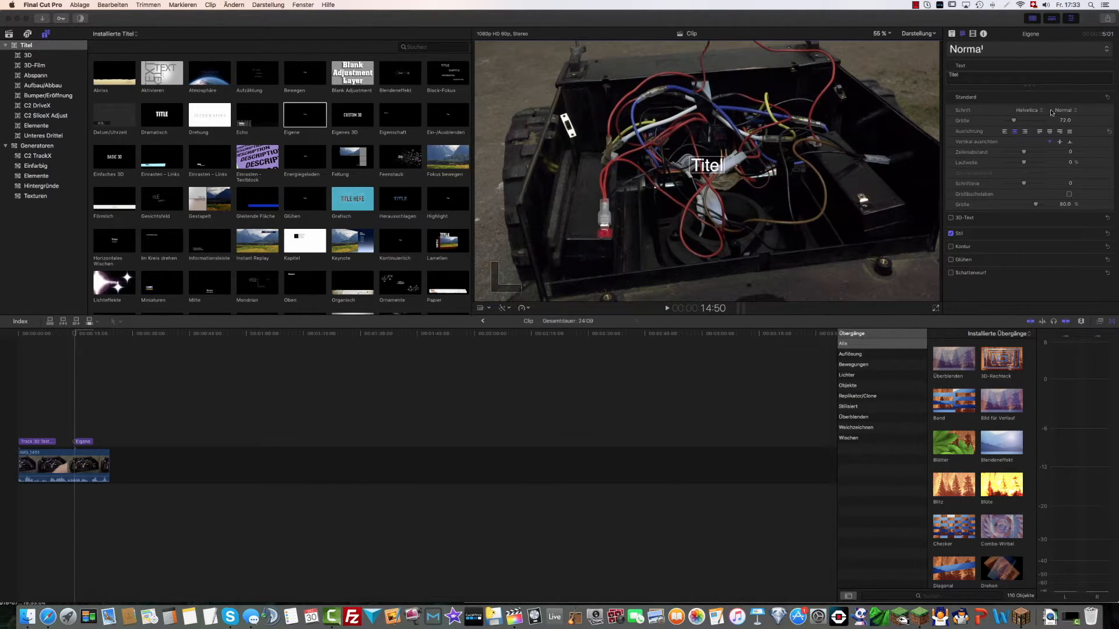
{"action": "left_click", "coordinate": [972, 34]}
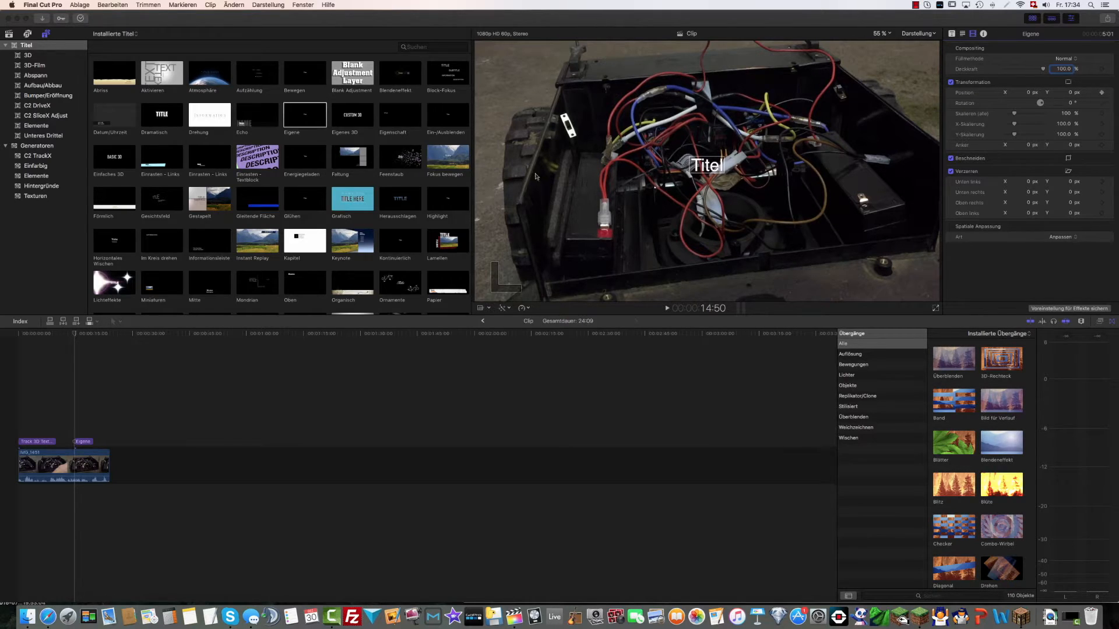
{"action": "left_click", "coordinate": [81, 390]}
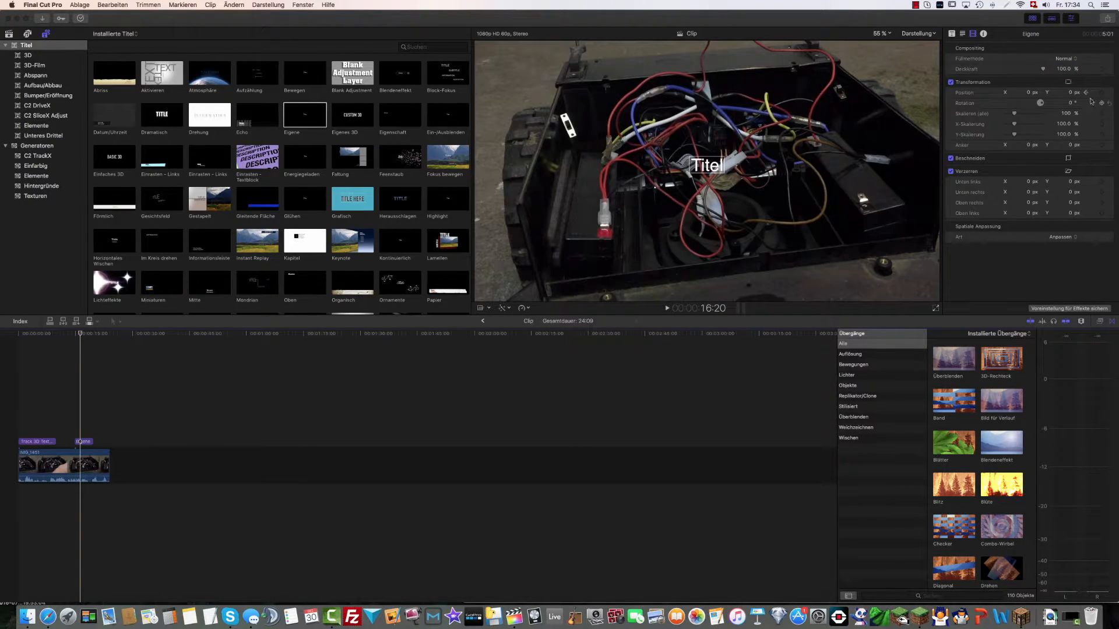
{"action": "left_click_drag", "start_coordinate": [1070, 93], "coordinate": [1071, 174]}
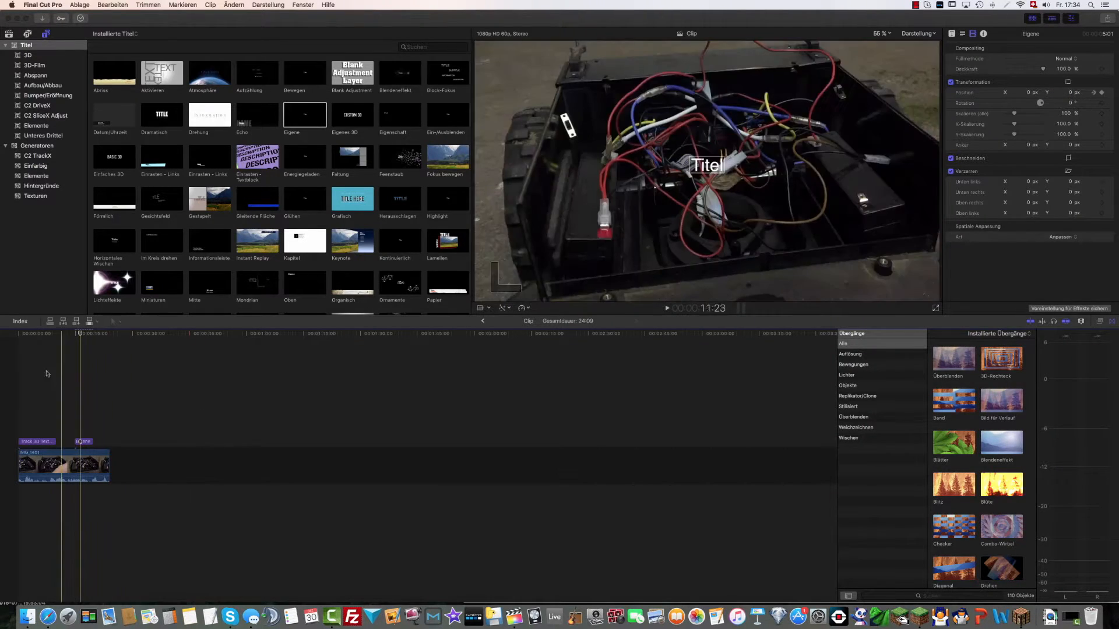
Play back the keyframed downward movement of the Eigene title twice
{"action": "key", "text": "space"}
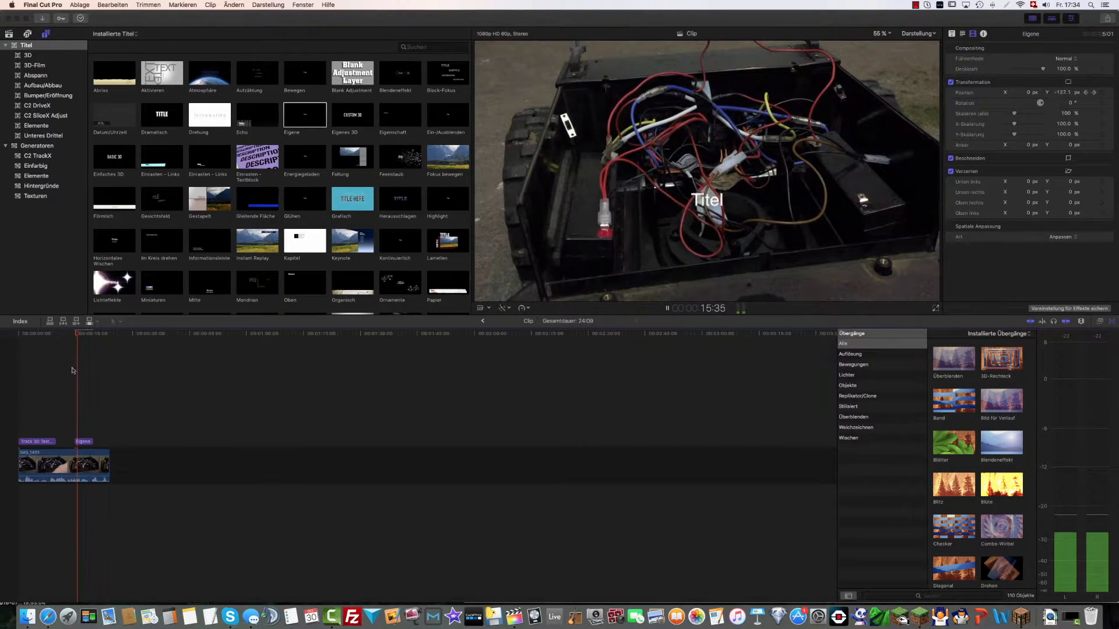
{"action": "key", "text": "space"}
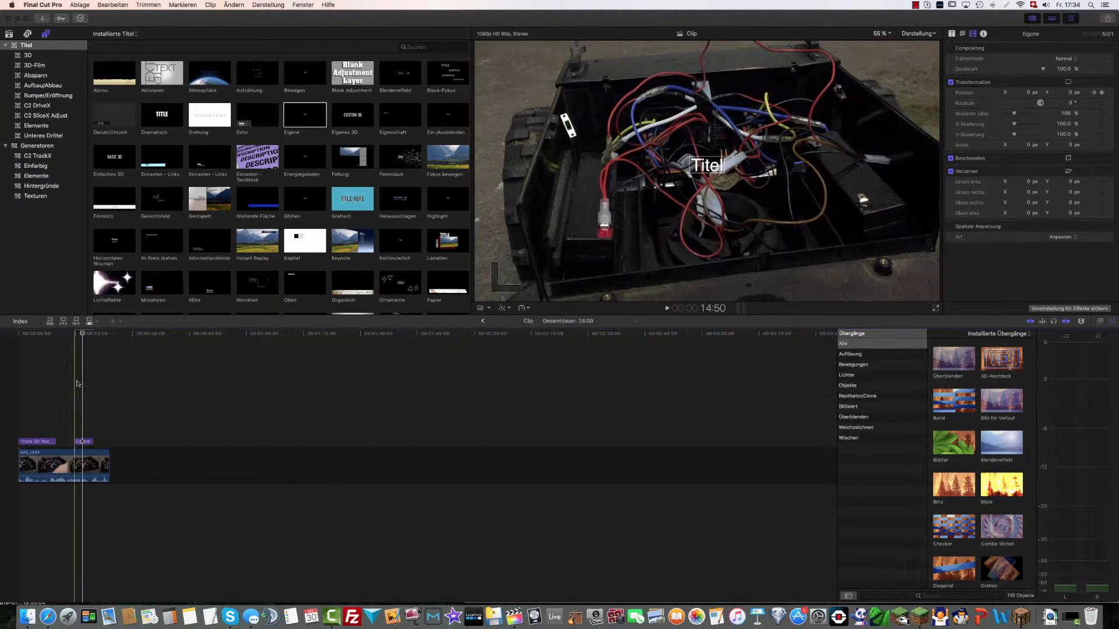
{"action": "key", "text": "space"}
{"action": "key", "text": "space"}
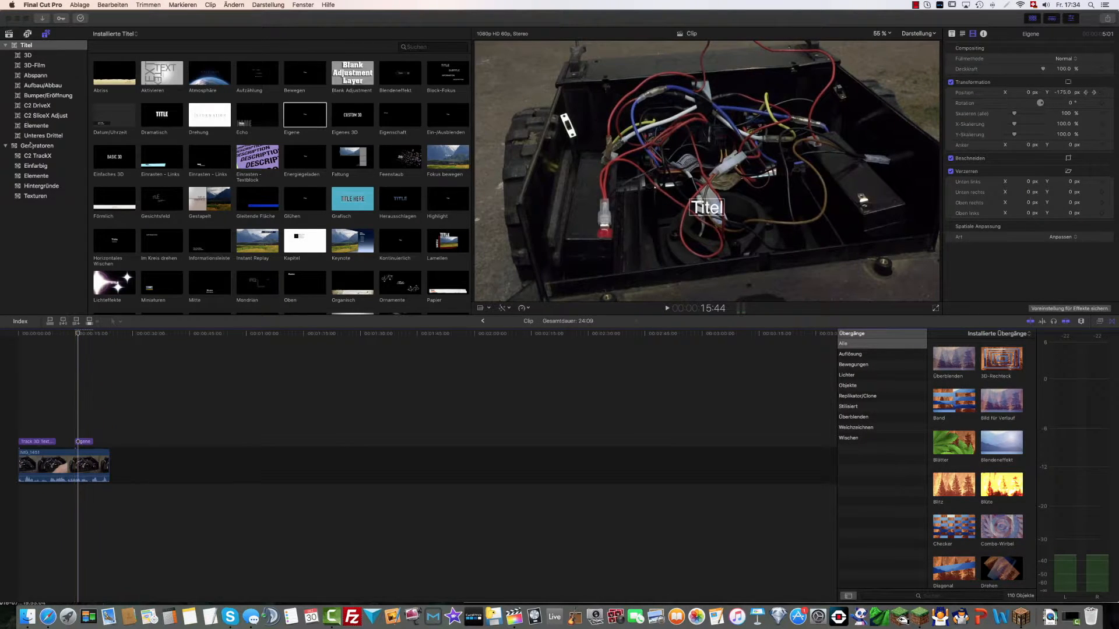
Reopen the Stomach ultra 3x3 project in the Cinematic event and play from the Walkway passage into the Fly 1 shot
{"action": "left_click", "coordinate": [9, 33]}
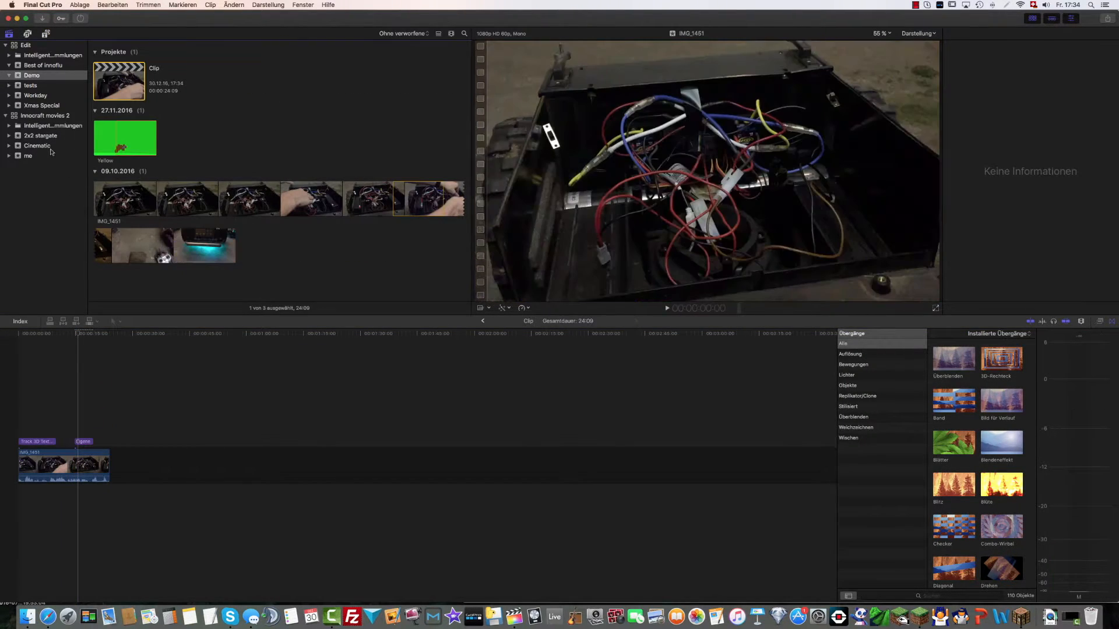
{"action": "left_click", "coordinate": [37, 146]}
{"action": "left_click", "coordinate": [118, 96]}
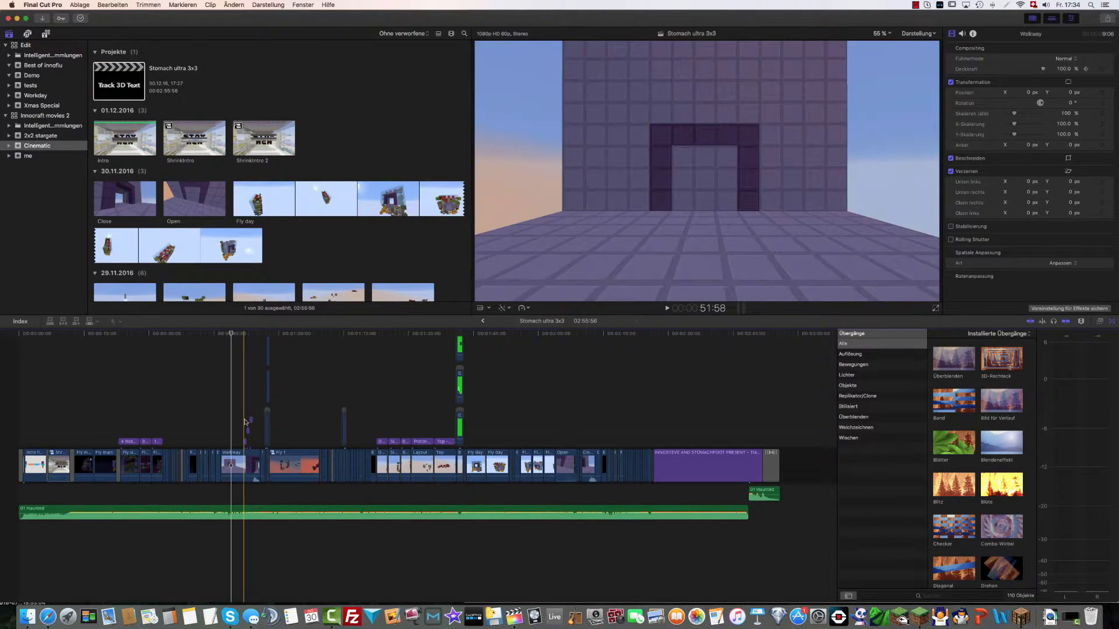
{"action": "left_click", "coordinate": [245, 423]}
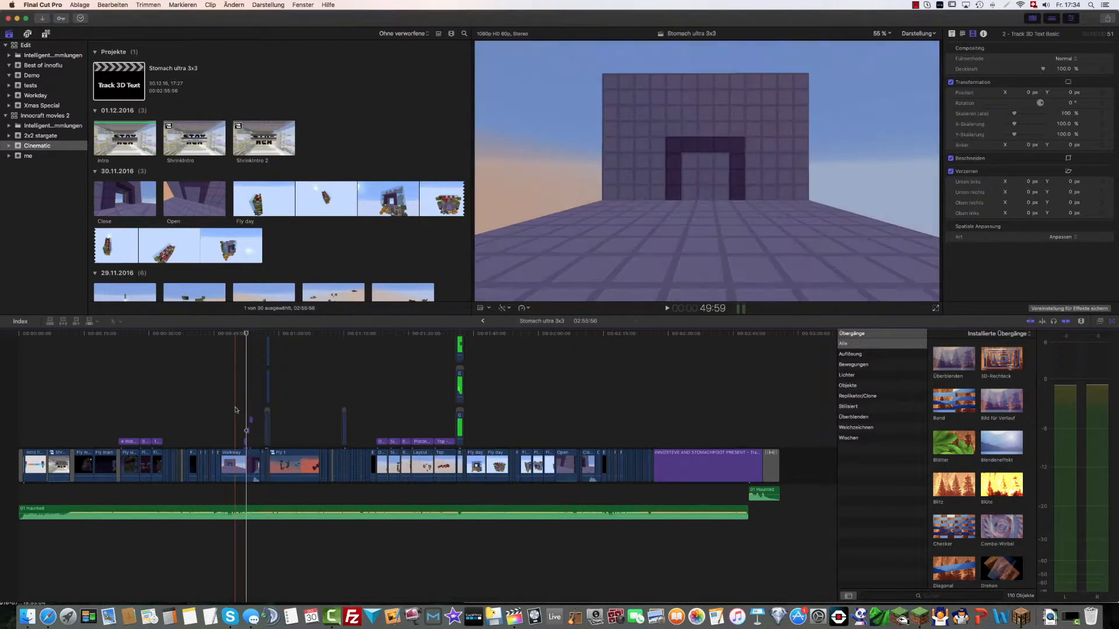
{"action": "key", "text": "space"}
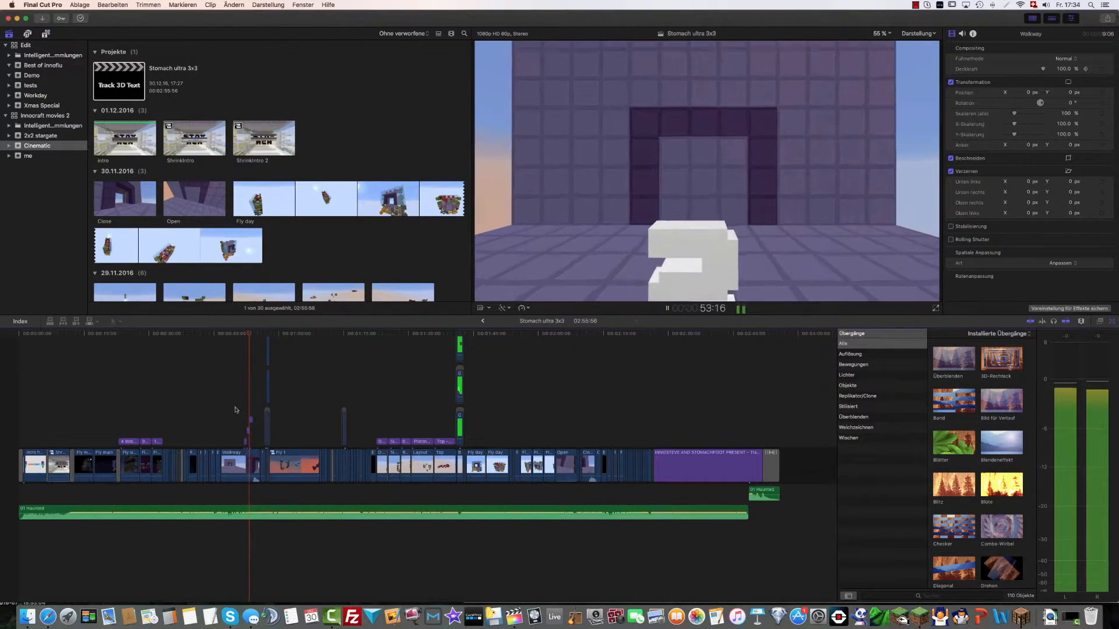
{"action": "key", "text": "space"}
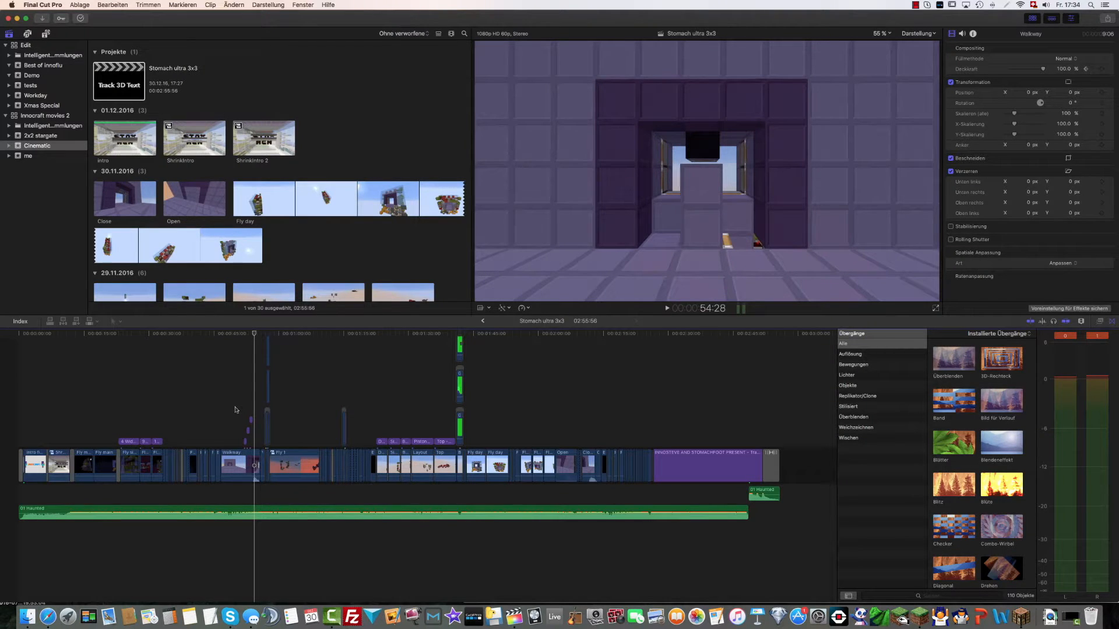
{"action": "key", "text": "space"}
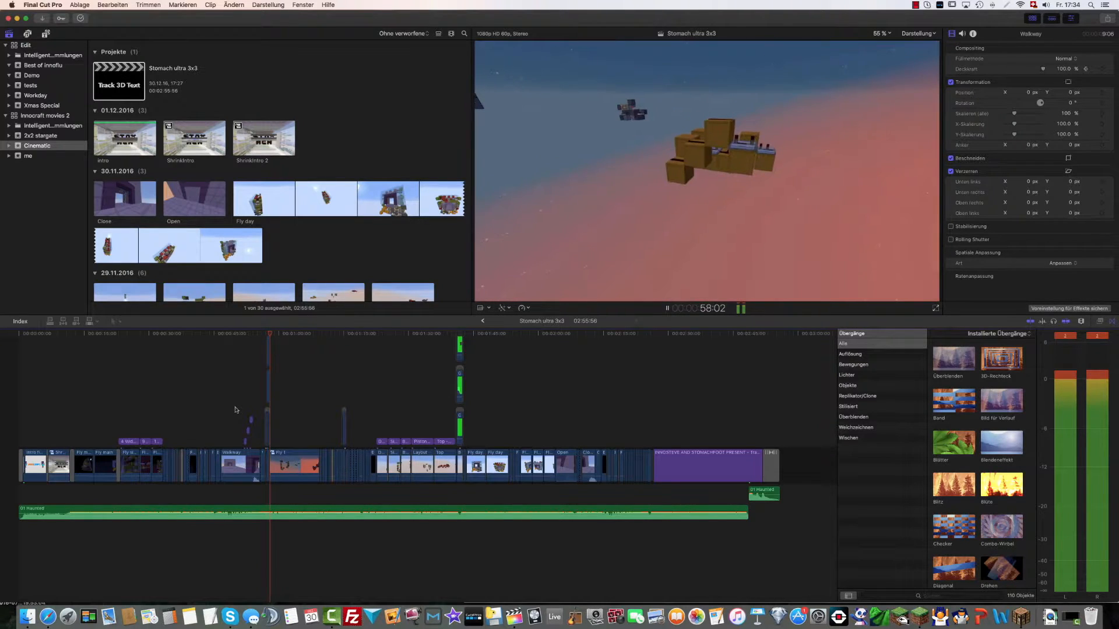
{"action": "key", "text": "space"}
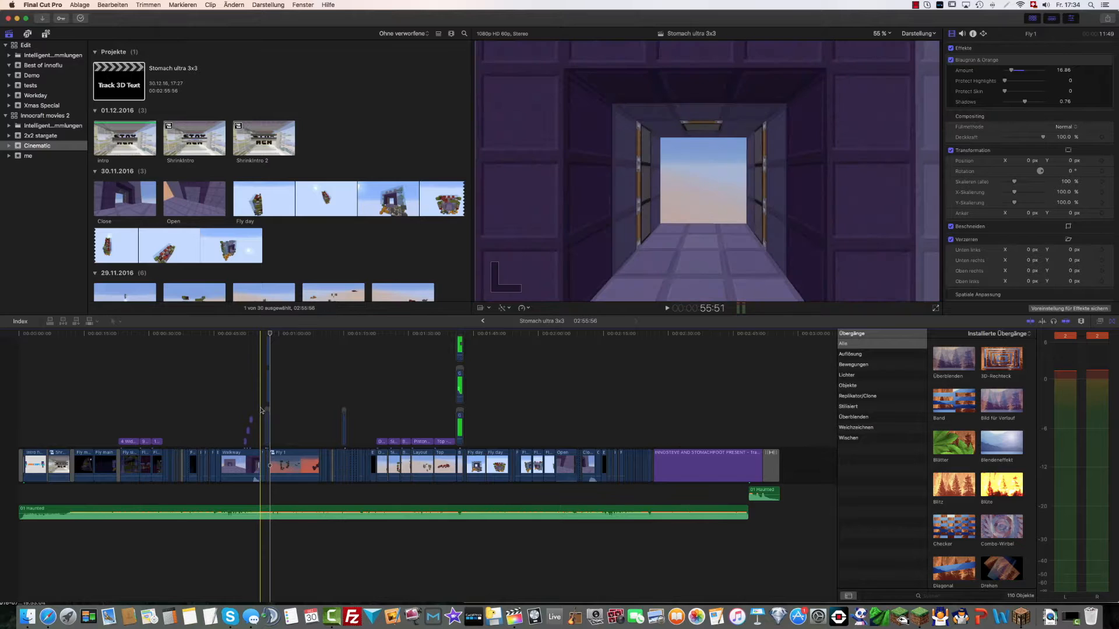
Replay the passage from 55:51 and go frame by frame through the flying-apart blocks between 57:20 and 57:38
{"action": "left_click", "coordinate": [260, 410]}
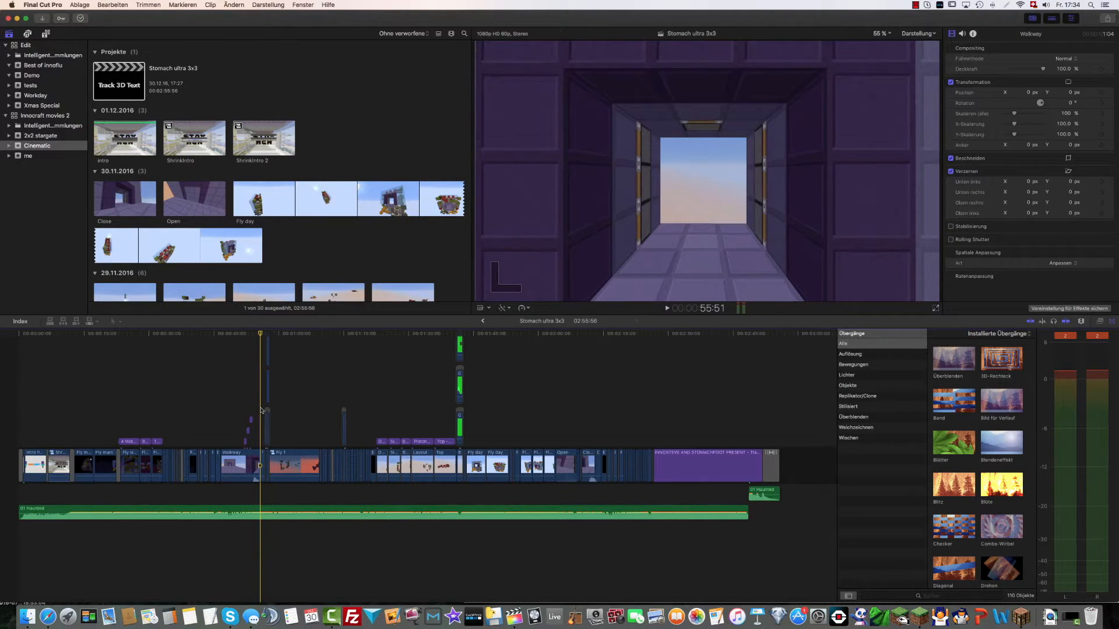
{"action": "key", "text": "space"}
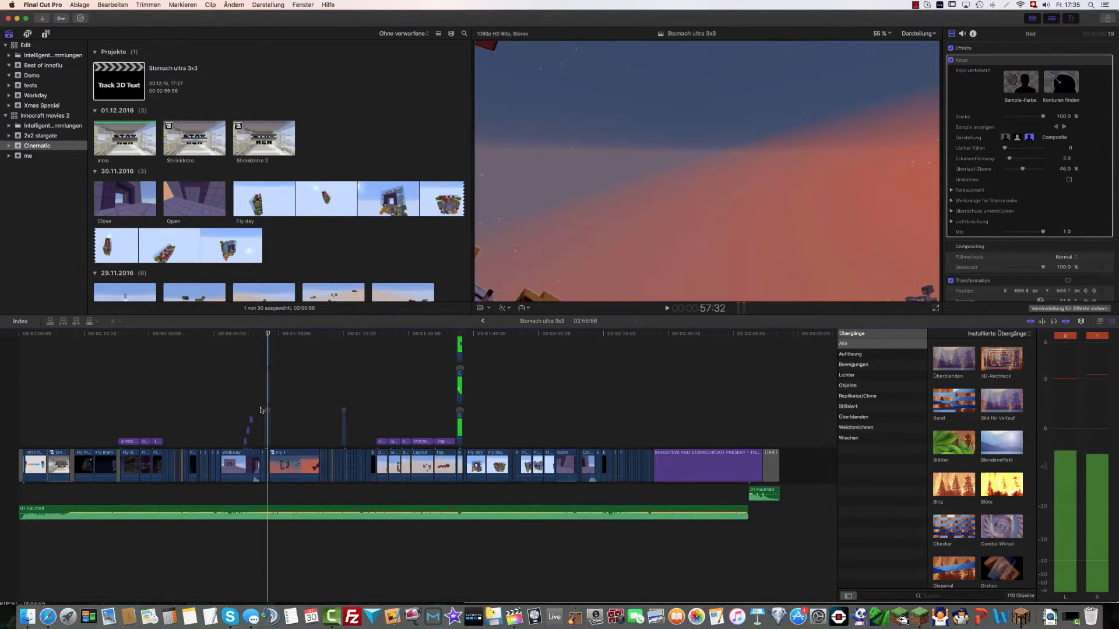
{"action": "key", "text": "Right"}
{"action": "key", "text": "Right"}
{"action": "key", "text": "Right"}
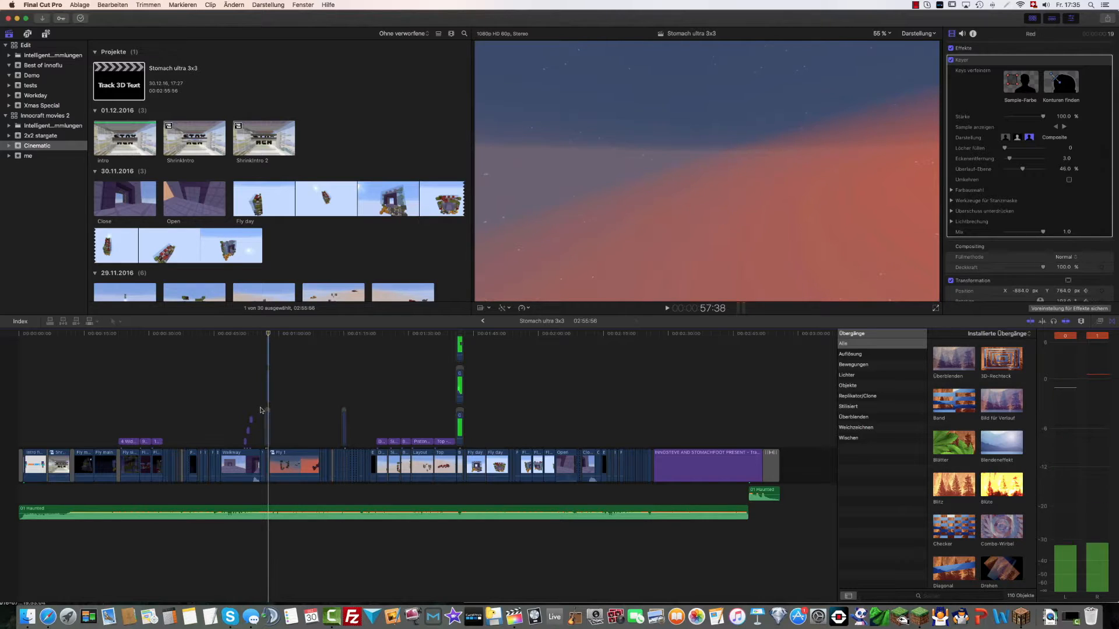
{"action": "key", "text": "Left"}
{"action": "key", "text": "Left"}
{"action": "key", "text": "Left"}
{"action": "key", "text": "Left"}
{"action": "key", "text": "Left"}
{"action": "key", "text": "Left"}
{"action": "key", "text": "Left"}
{"action": "key", "text": "Left"}
{"action": "key", "text": "Left"}
{"action": "key", "text": "Left"}
{"action": "key", "text": "Left"}
{"action": "key", "text": "Left"}
{"action": "key", "text": "Left"}
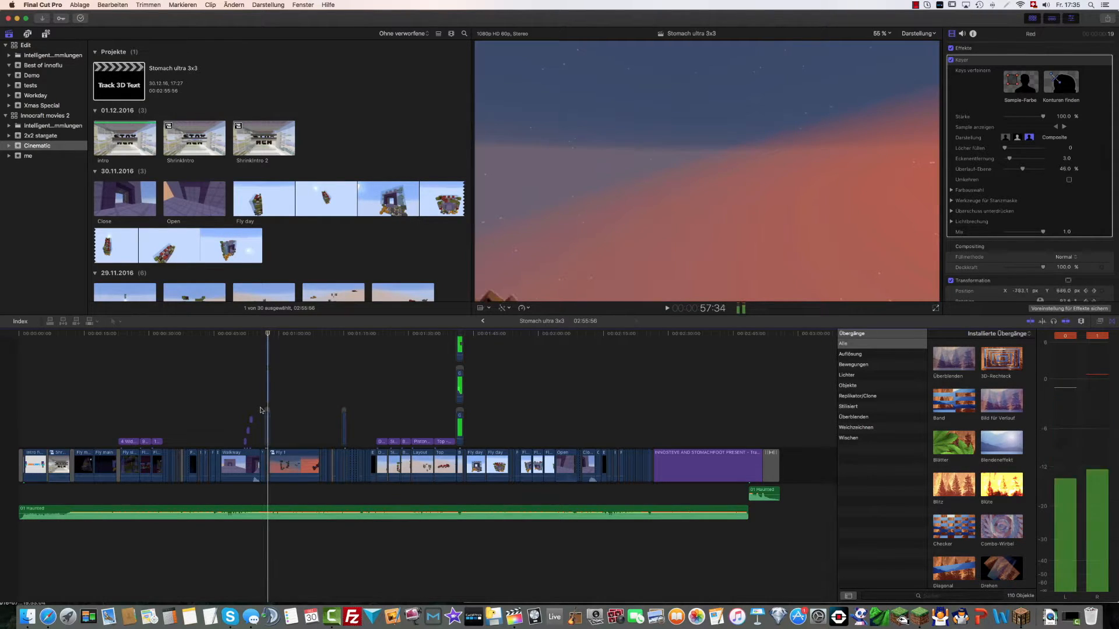
{"action": "key", "text": "Left"}
{"action": "key", "text": "Left"}
{"action": "key", "text": "Left"}
{"action": "key", "text": "Left"}
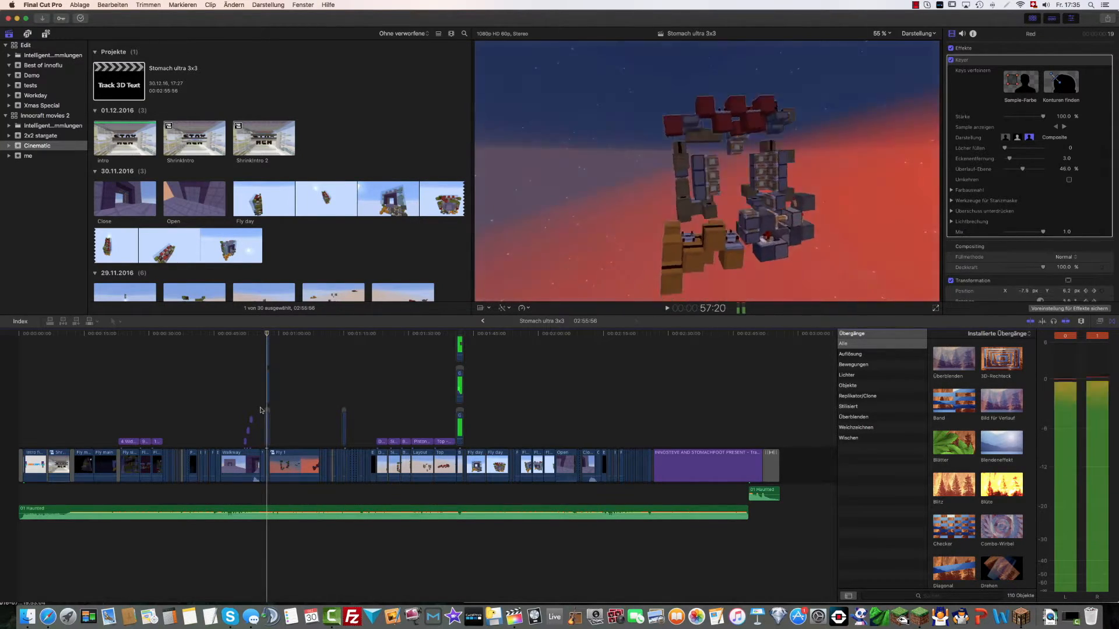
Select the Green clip above the start of Fly 1 and examine the stacked green-screen layers in an enlarged timeline
{"action": "scroll", "coordinate": [268, 422], "scroll_direction": "up", "scroll_amount": 2}
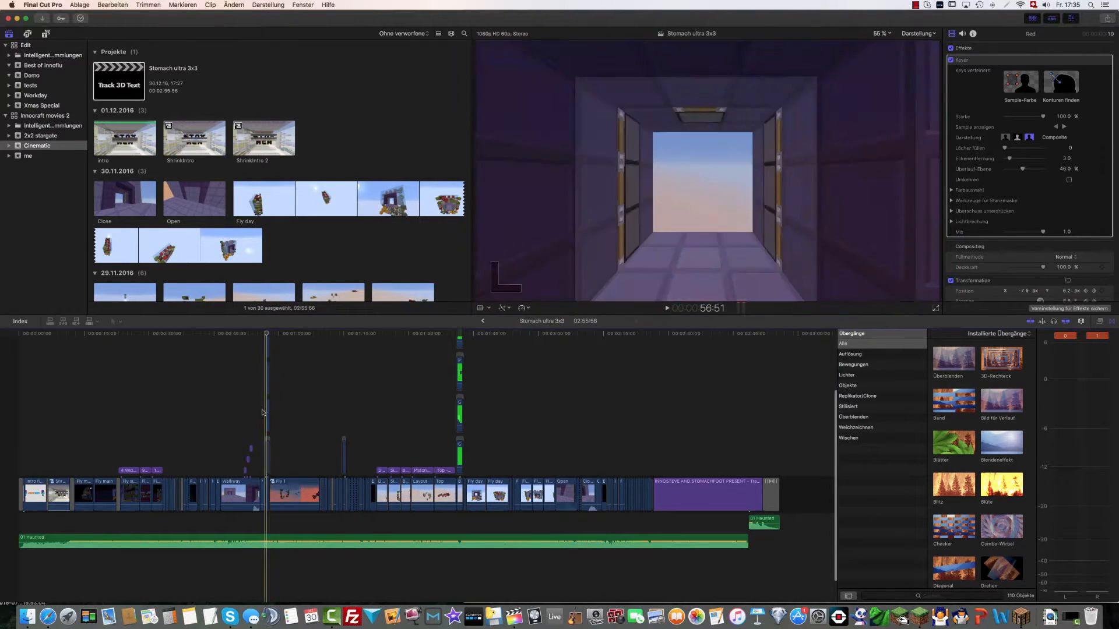
{"action": "left_click", "coordinate": [268, 412]}
{"action": "key", "text": "shift+Right"}
{"action": "key", "text": "shift+Right"}
{"action": "key", "text": "shift+Right"}
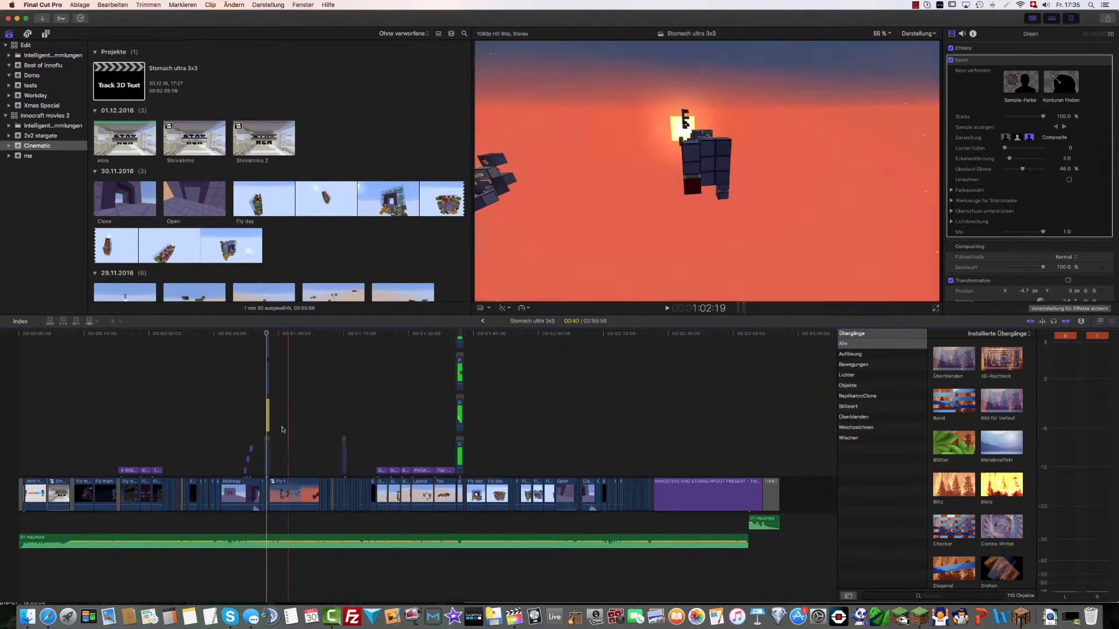
{"action": "key", "text": "super+plus"}
{"action": "key", "text": "super+plus"}
{"action": "key", "text": "super+plus"}
{"action": "key", "text": "super+plus"}
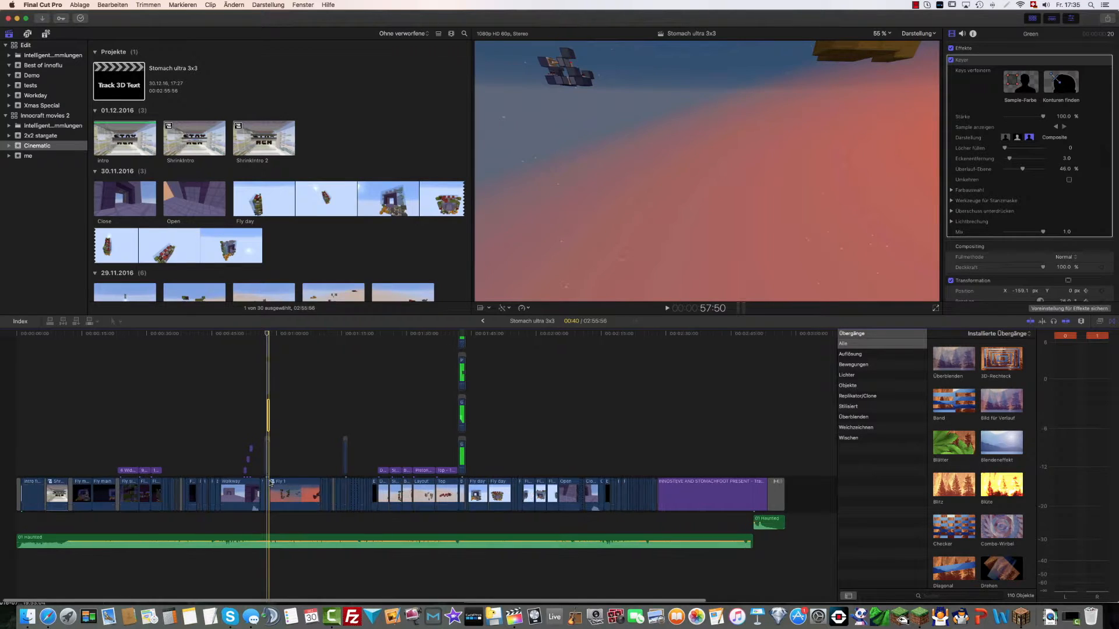
{"action": "key", "text": "super+plus"}
{"action": "key", "text": "super+plus"}
{"action": "key", "text": "super+plus"}
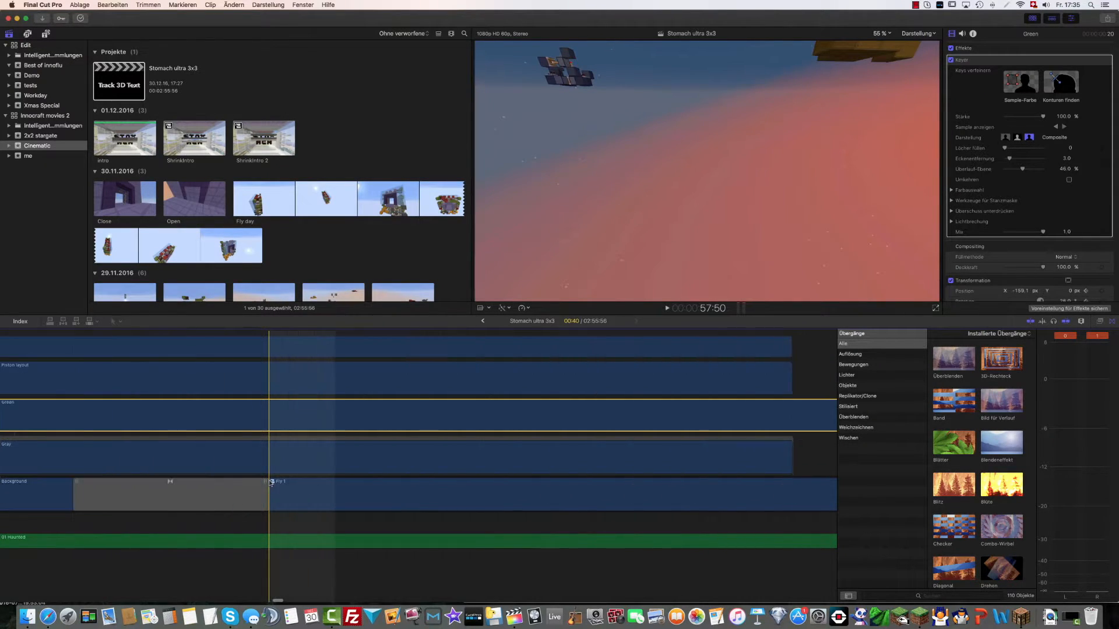
{"action": "key", "text": "super+minus"}
{"action": "key", "text": "super+minus"}
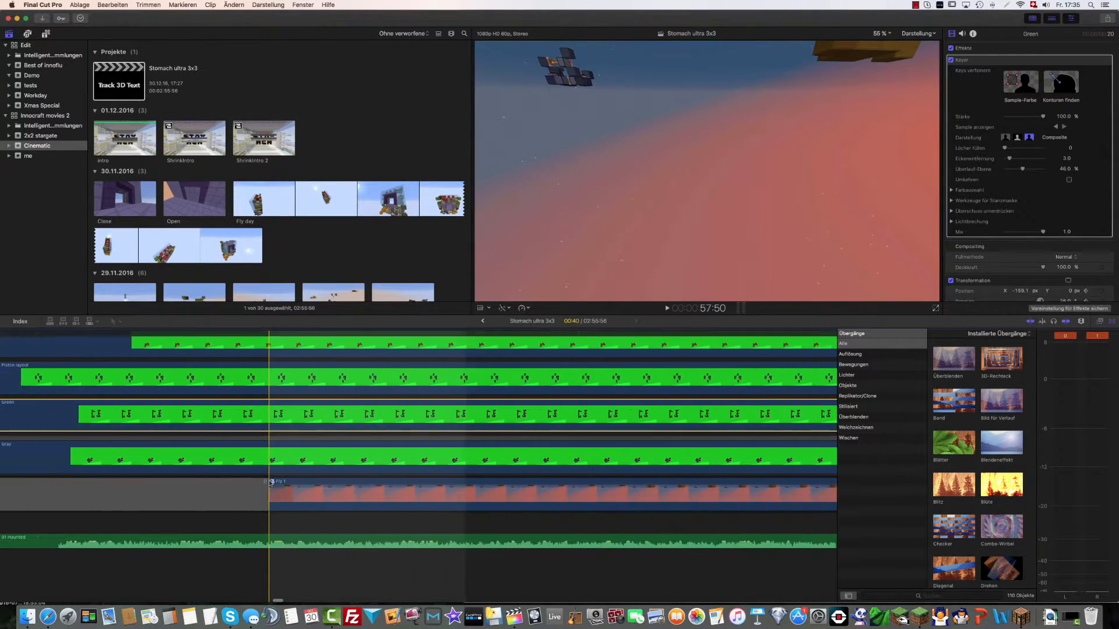
{"action": "scroll", "coordinate": [272, 481], "scroll_direction": "left", "scroll_amount": 4}
{"action": "scroll", "coordinate": [272, 476], "scroll_direction": "left", "scroll_amount": 5}
Inspect the Background, Gray, Green and Piston layout clips one after another around 57:20
{"action": "left_click", "coordinate": [221, 494]}
{"action": "scroll", "coordinate": [219, 395], "scroll_direction": "left", "scroll_amount": 5}
{"action": "scroll", "coordinate": [212, 396], "scroll_direction": "right", "scroll_amount": 5}
{"action": "scroll", "coordinate": [204, 397], "scroll_direction": "left", "scroll_amount": 6}
{"action": "scroll", "coordinate": [205, 397], "scroll_direction": "left", "scroll_amount": 8}
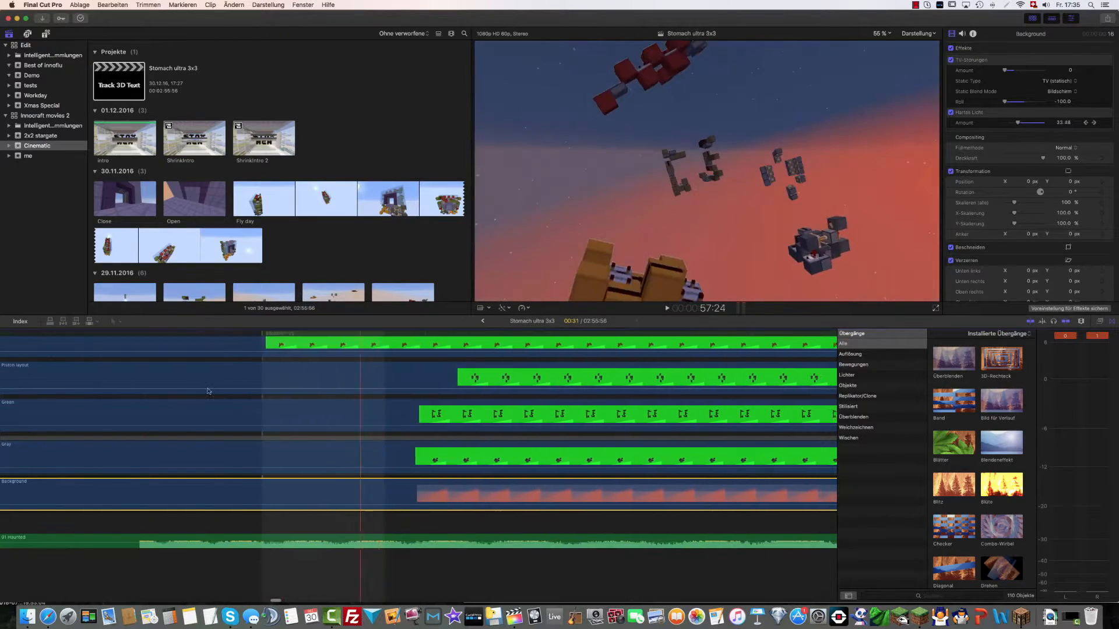
{"action": "left_click", "coordinate": [500, 397]}
{"action": "left_click", "coordinate": [531, 491]}
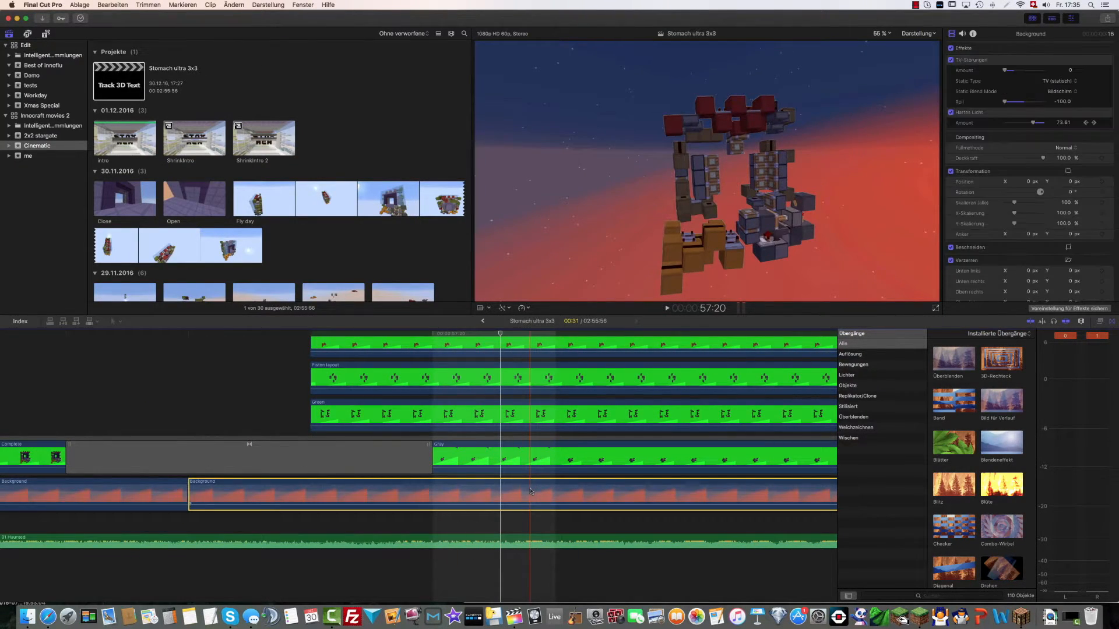
{"action": "left_click", "coordinate": [532, 461]}
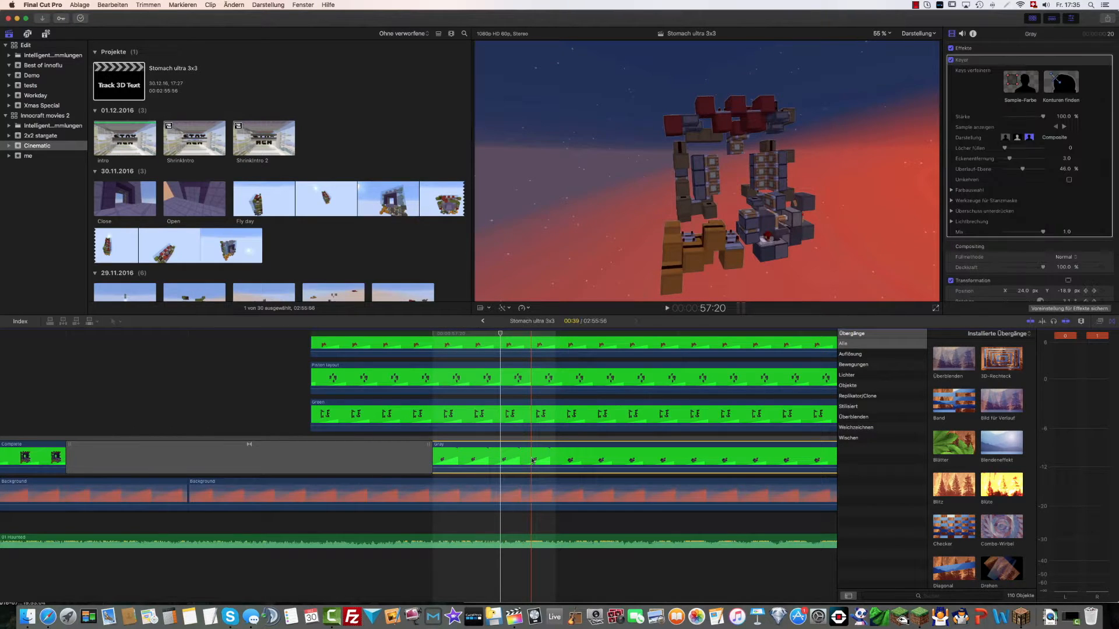
{"action": "left_click", "coordinate": [550, 413]}
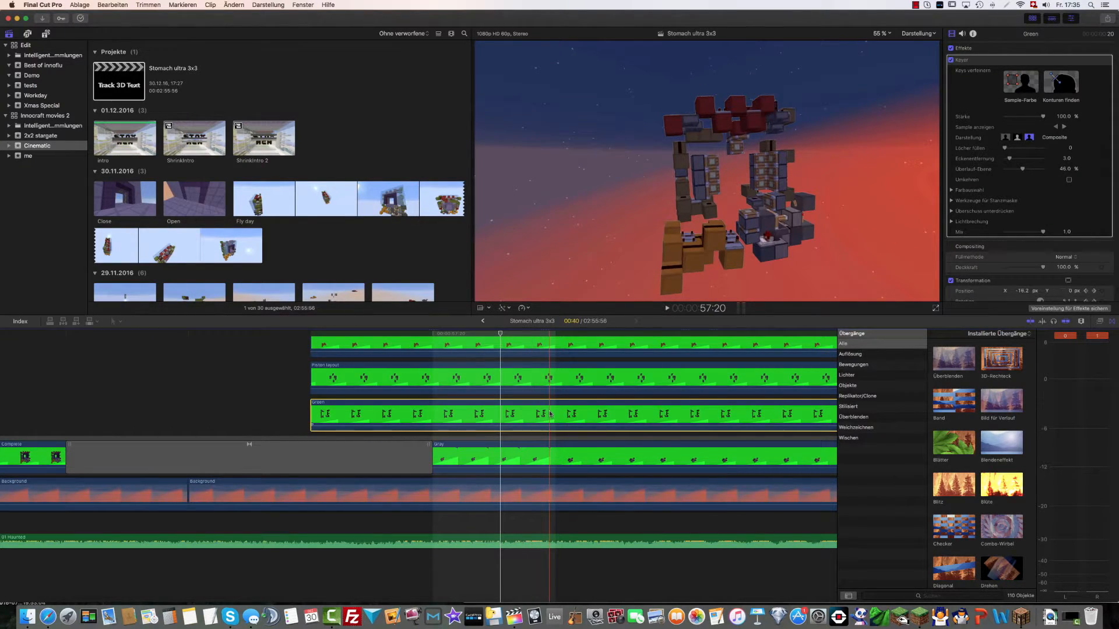
{"action": "left_click", "coordinate": [546, 377]}
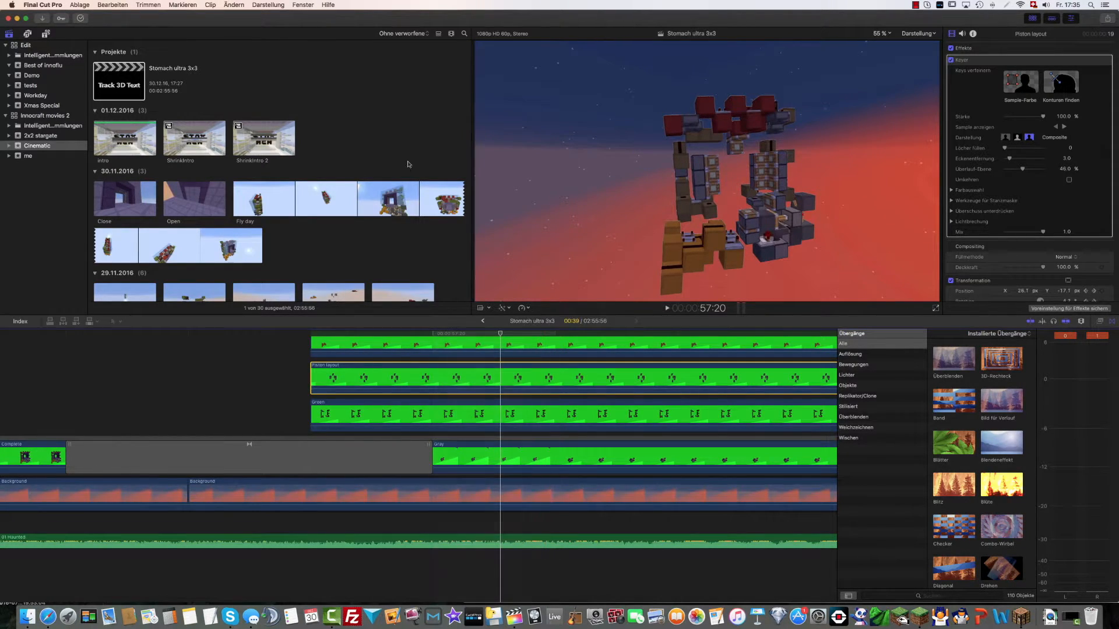
Turn the Green clip's Keyer effect off and back on, and look through the keyed layers around 57:20
{"action": "scroll", "coordinate": [271, 211], "scroll_direction": "down", "scroll_amount": 10}
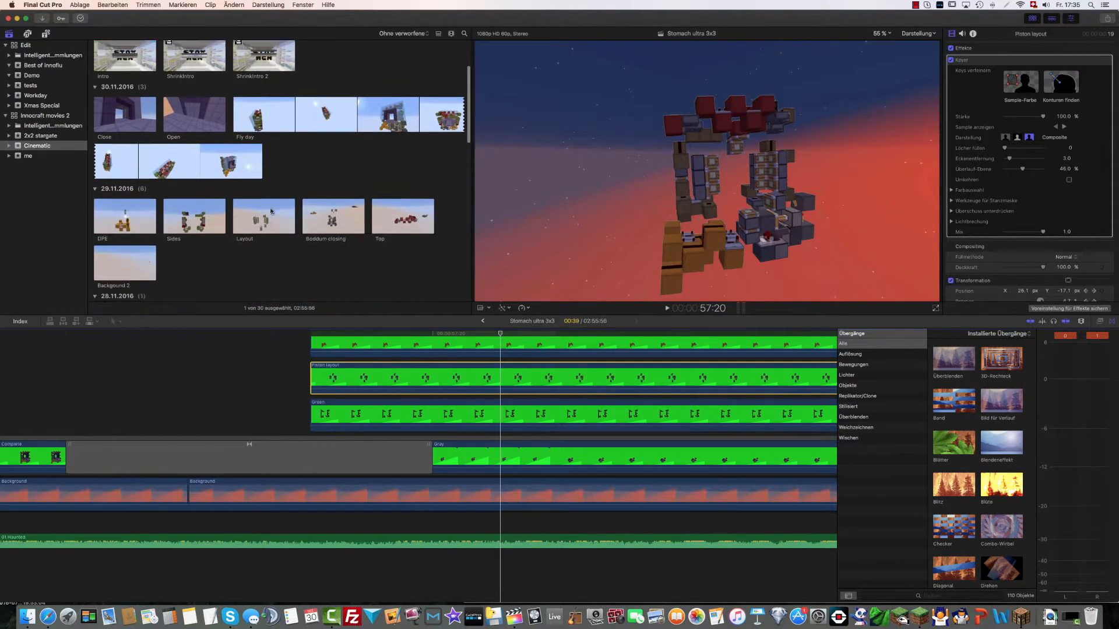
{"action": "left_click", "coordinate": [522, 410]}
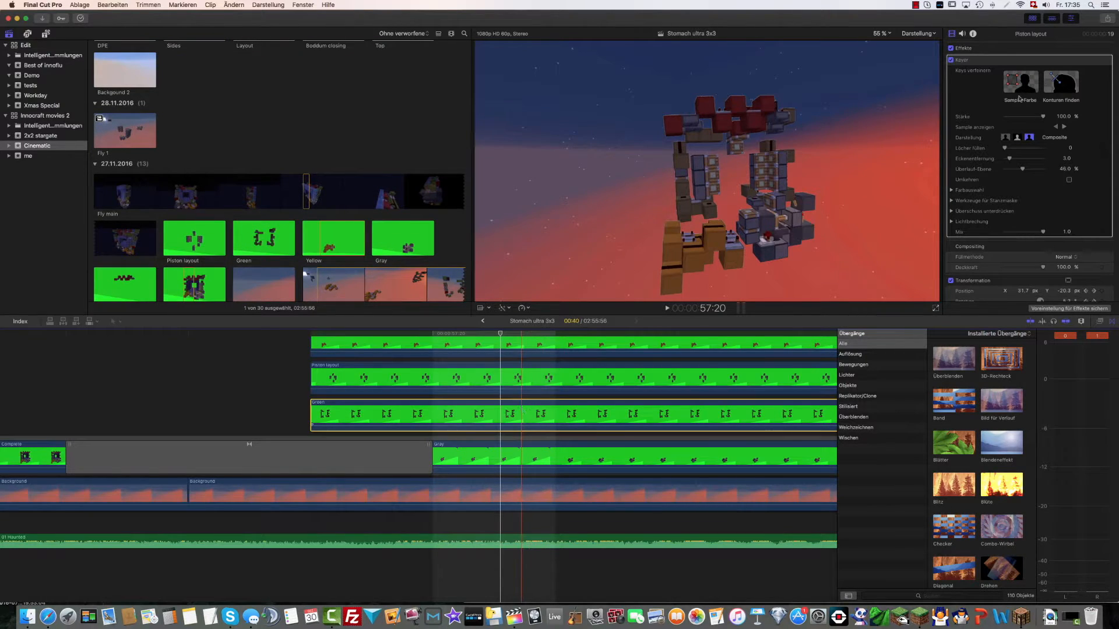
{"action": "left_click", "coordinate": [950, 60]}
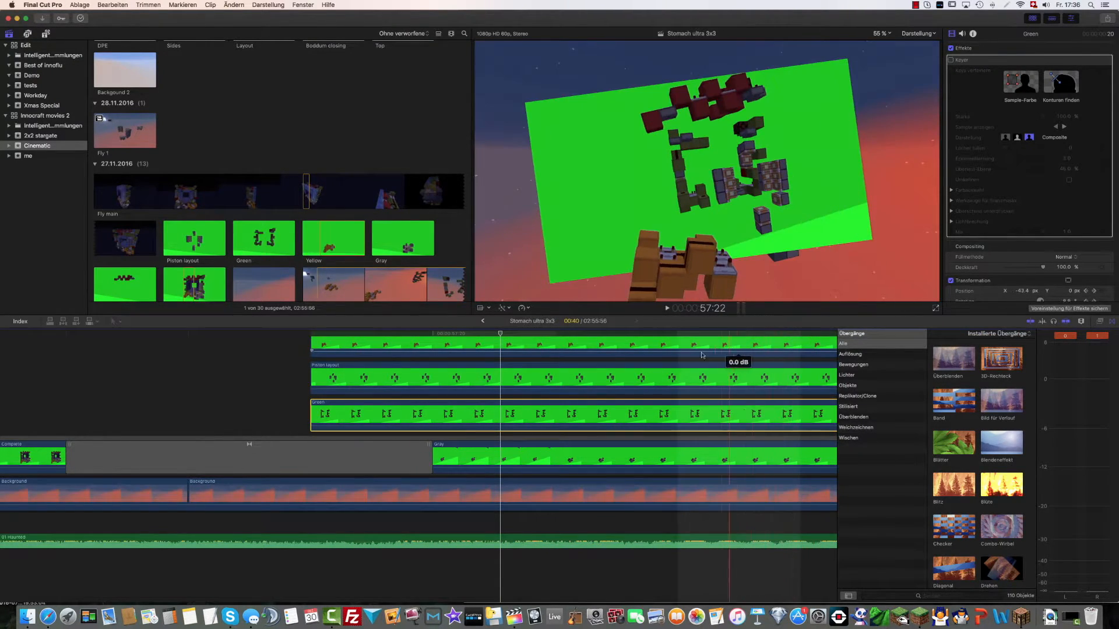
{"action": "left_click", "coordinate": [951, 61]}
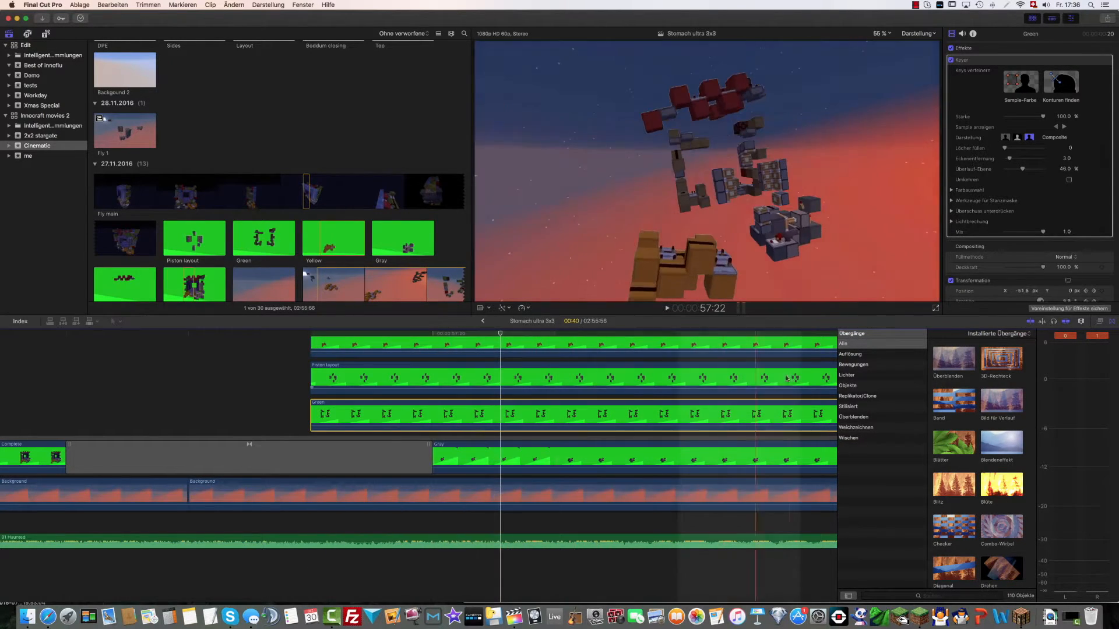
{"action": "scroll", "coordinate": [723, 376], "scroll_direction": "right", "scroll_amount": 15}
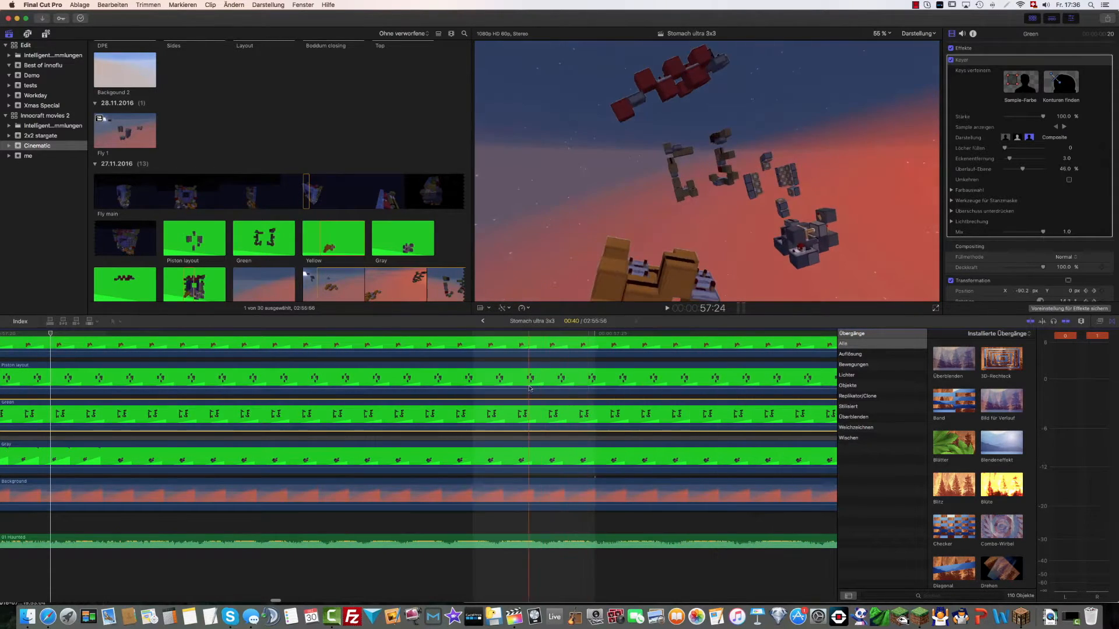
{"action": "scroll", "coordinate": [271, 379], "scroll_direction": "left", "scroll_amount": 10}
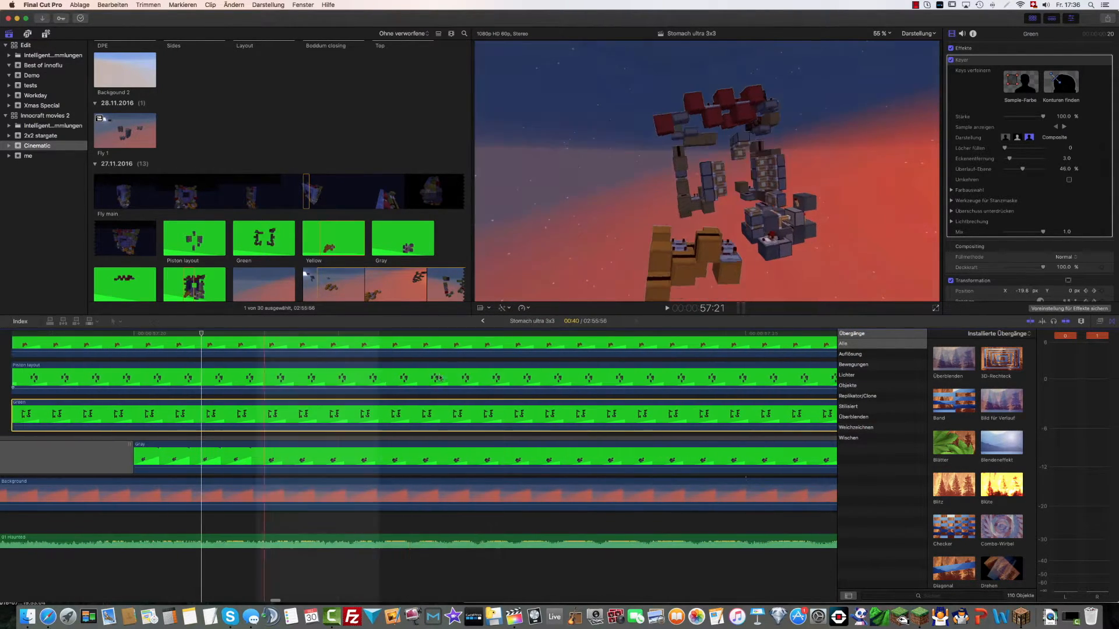
Reopen the Clip project in the Demo event
{"action": "left_click", "coordinate": [42, 76]}
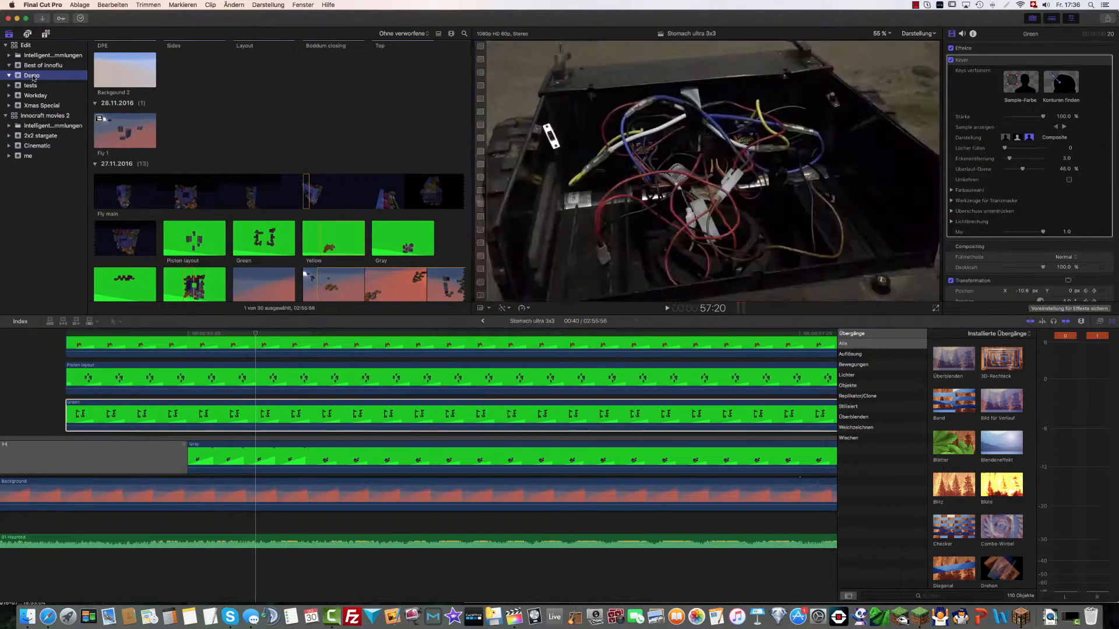
{"action": "double_click", "coordinate": [117, 87]}
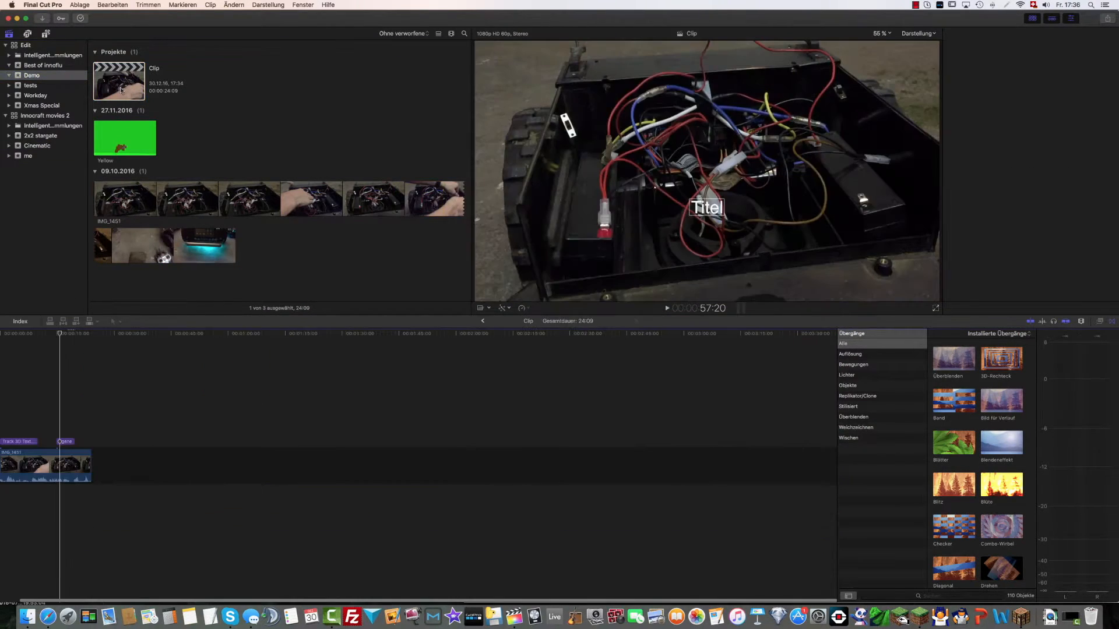
{"action": "key", "text": "space"}
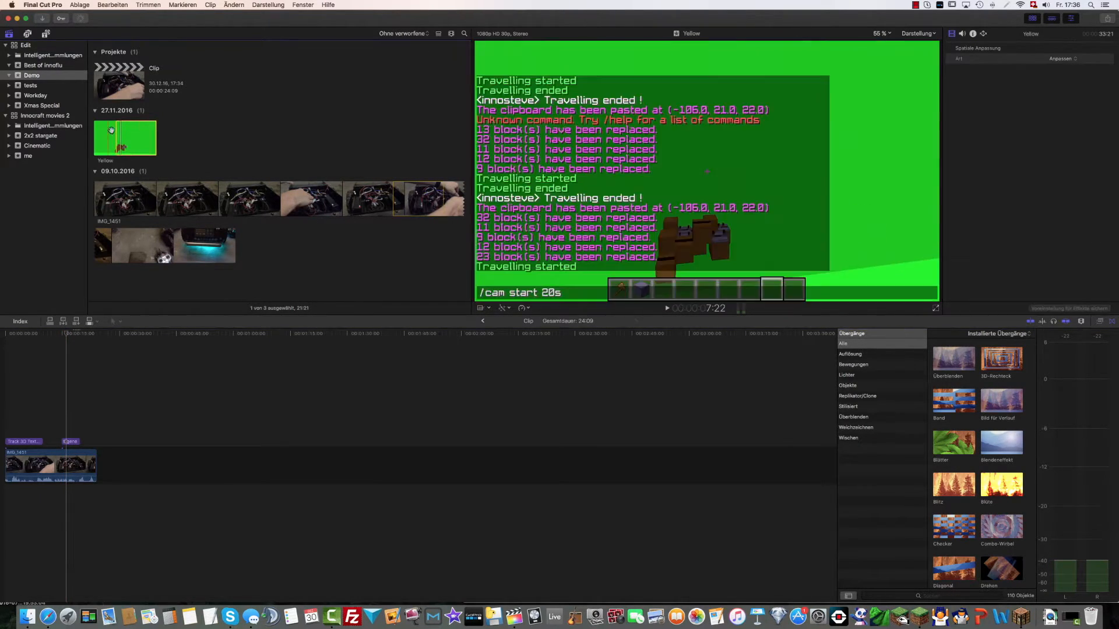
Connect the Yellow green-screen clip above the last part of IMG_1451 and trim it to end with IMG_1451
{"action": "left_click_drag", "start_coordinate": [121, 140], "coordinate": [75, 437]}
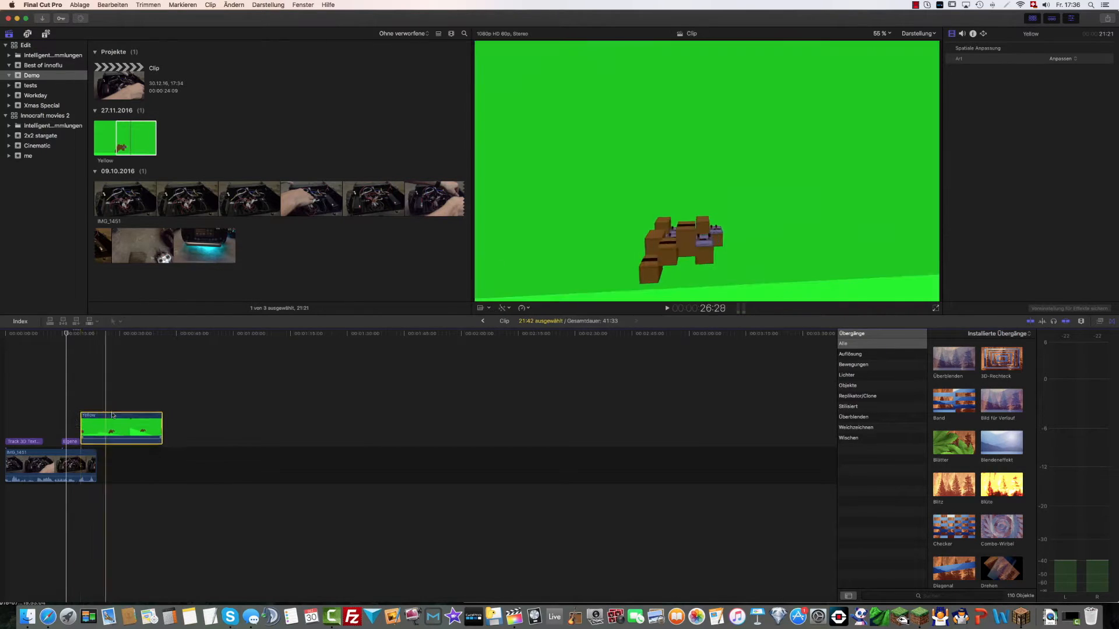
{"action": "left_click", "coordinate": [151, 421]}
{"action": "left_click_drag", "start_coordinate": [151, 420], "coordinate": [96, 421]}
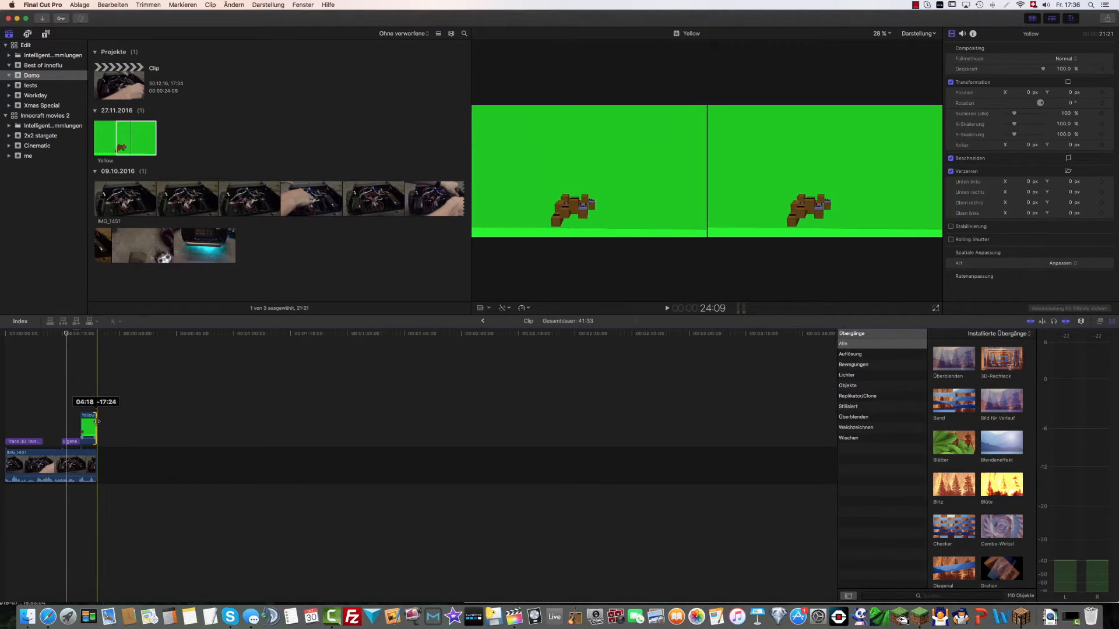
Play back the end of the Clip project twice to view the unkeyed Yellow clip
{"action": "key", "text": "space"}
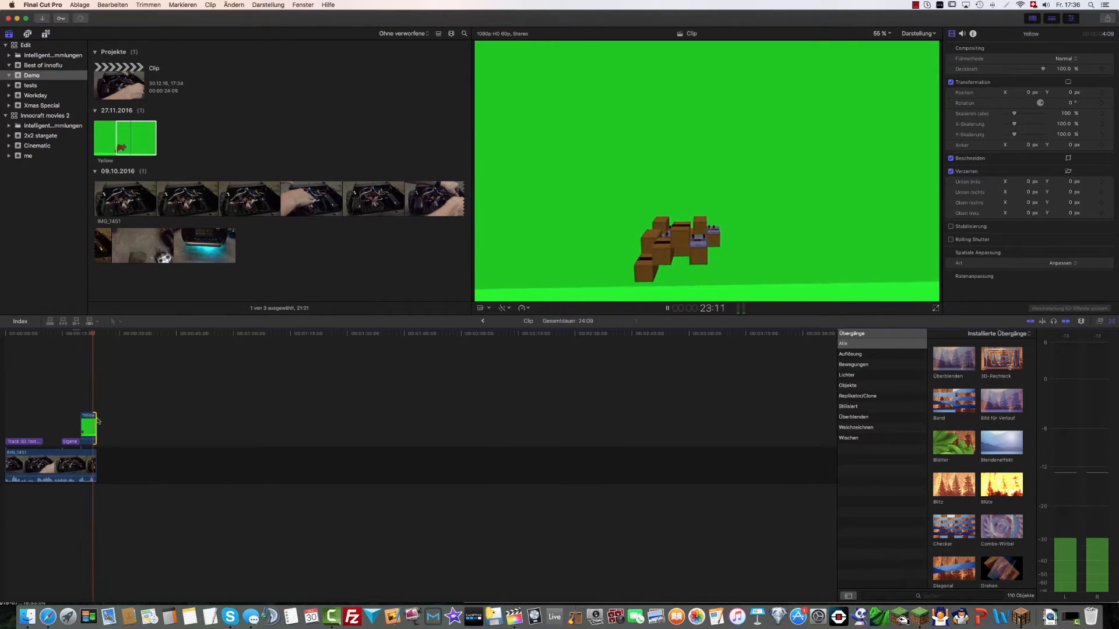
{"action": "key", "text": "space"}
{"action": "left_click", "coordinate": [81, 367]}
{"action": "key", "text": "space"}
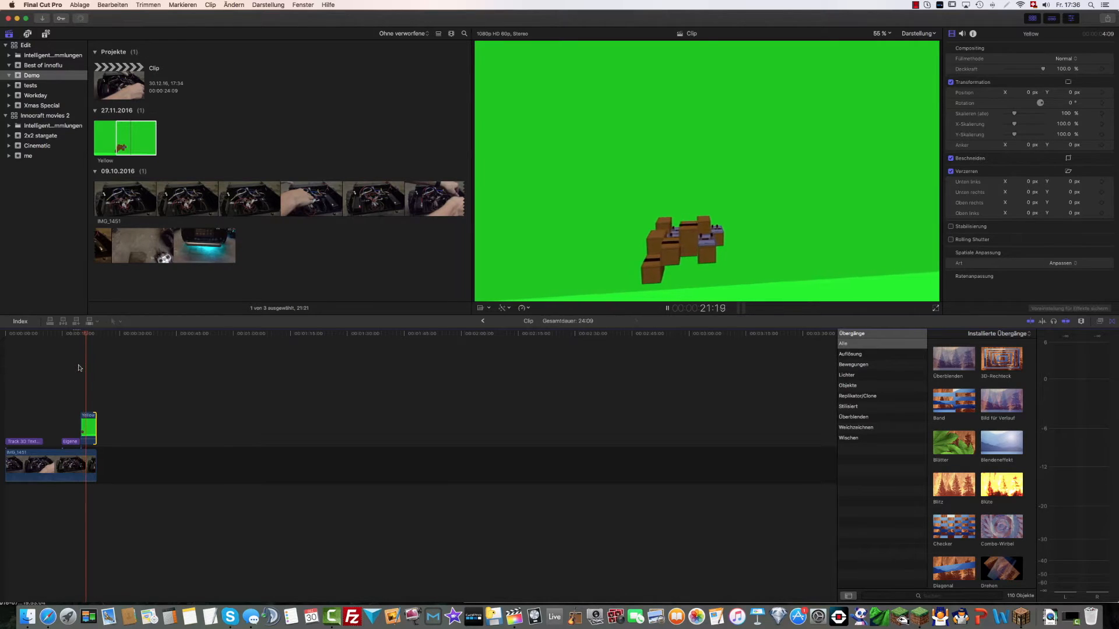
Stop playback, search the effects for "key" and apply the Keyer to the Yellow clip
{"action": "key", "text": "space"}
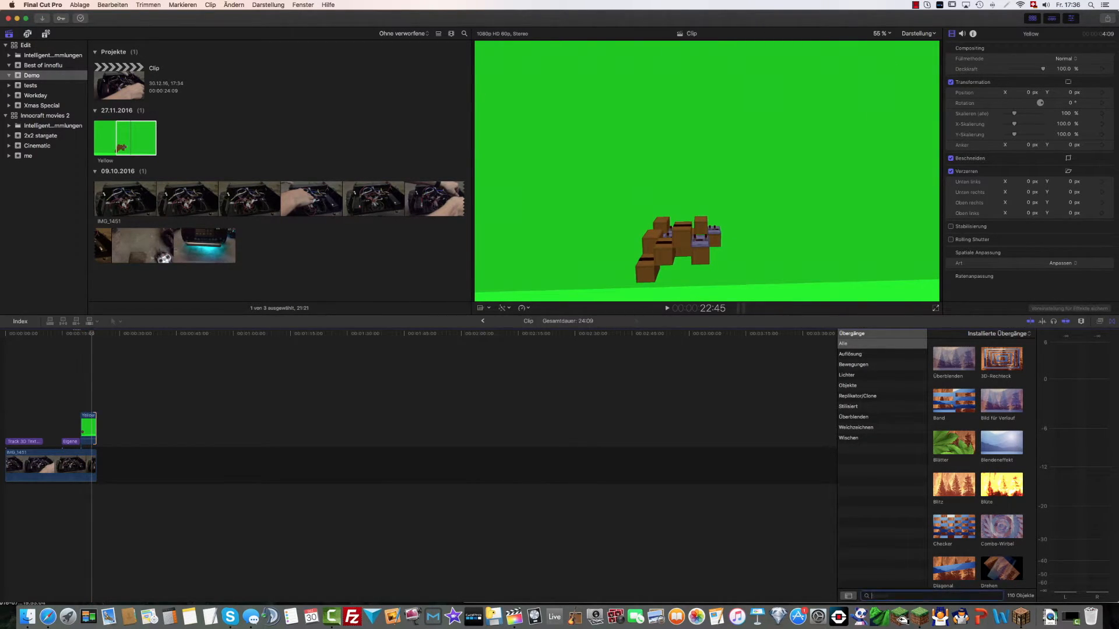
{"action": "left_click", "coordinate": [1099, 321]}
{"action": "type", "text": "kr"}
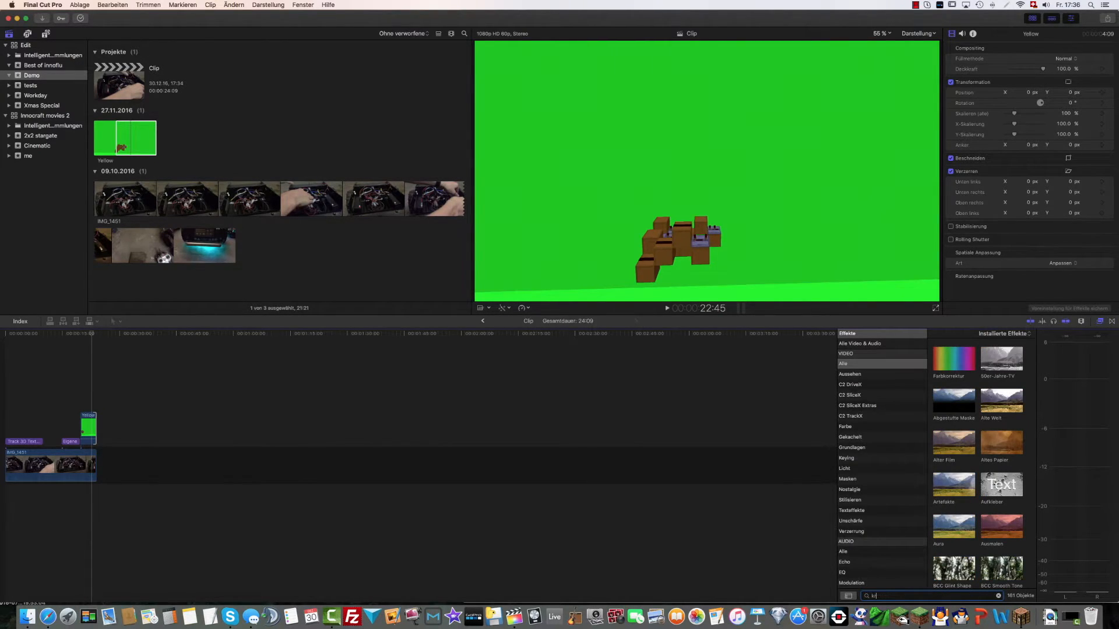
{"action": "type", "text": "y"}
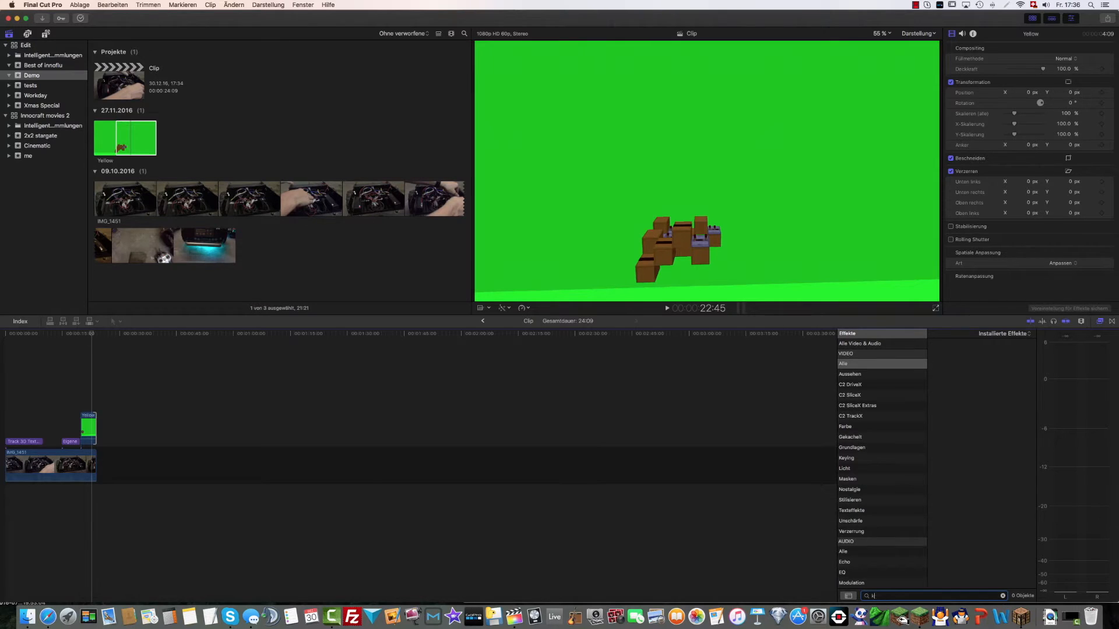
{"action": "type", "text": "ey"}
{"action": "left_click_drag", "start_coordinate": [951, 355], "coordinate": [88, 428]}
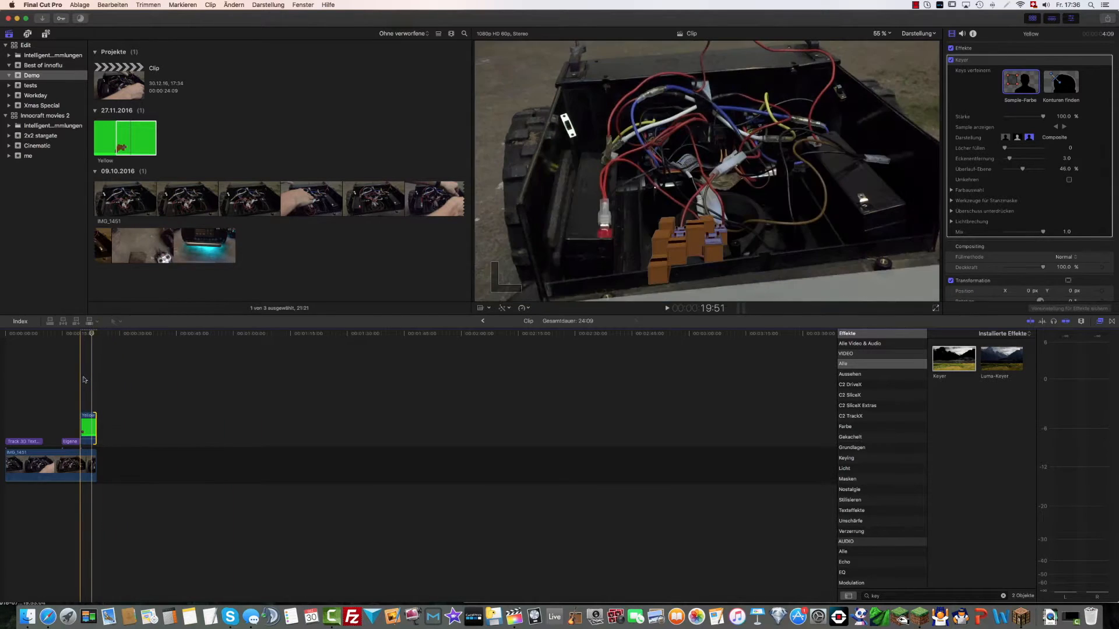
Key out the leftover floor strip in the Yellow clip with the Keyer's colour sample, and play back the composite
{"action": "left_click", "coordinate": [816, 265]}
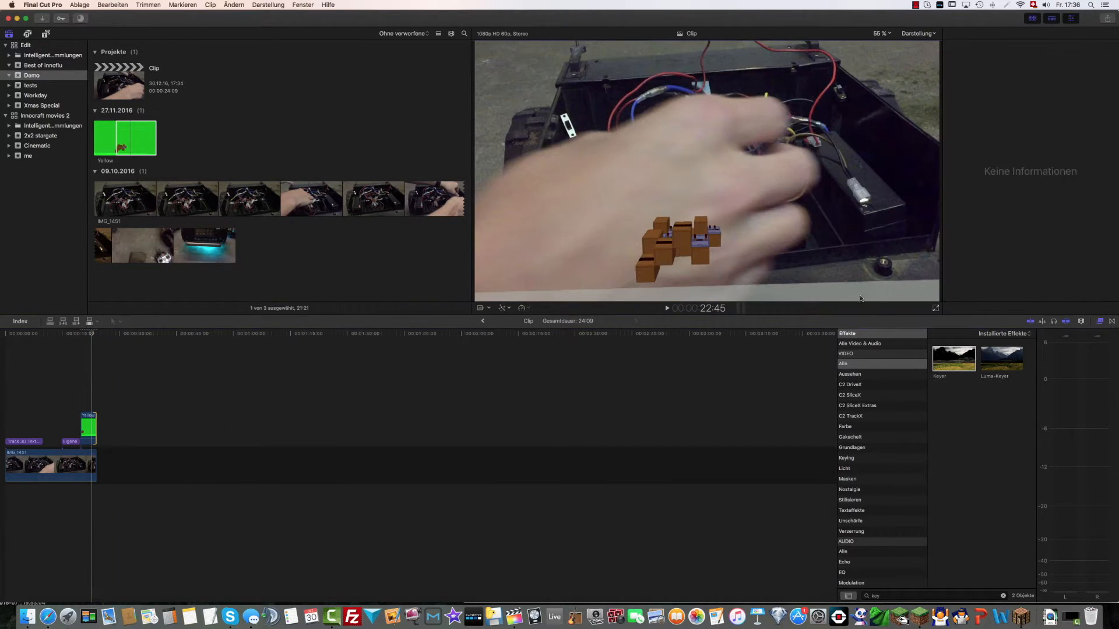
{"action": "left_click", "coordinate": [89, 426]}
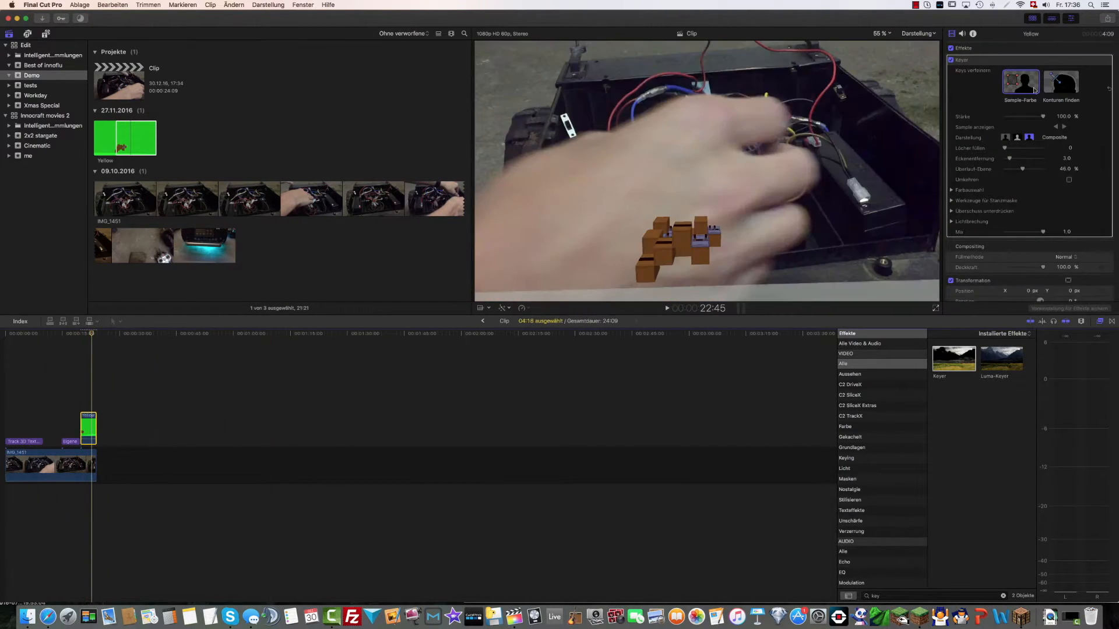
{"action": "left_click_drag", "start_coordinate": [840, 262], "coordinate": [882, 295]}
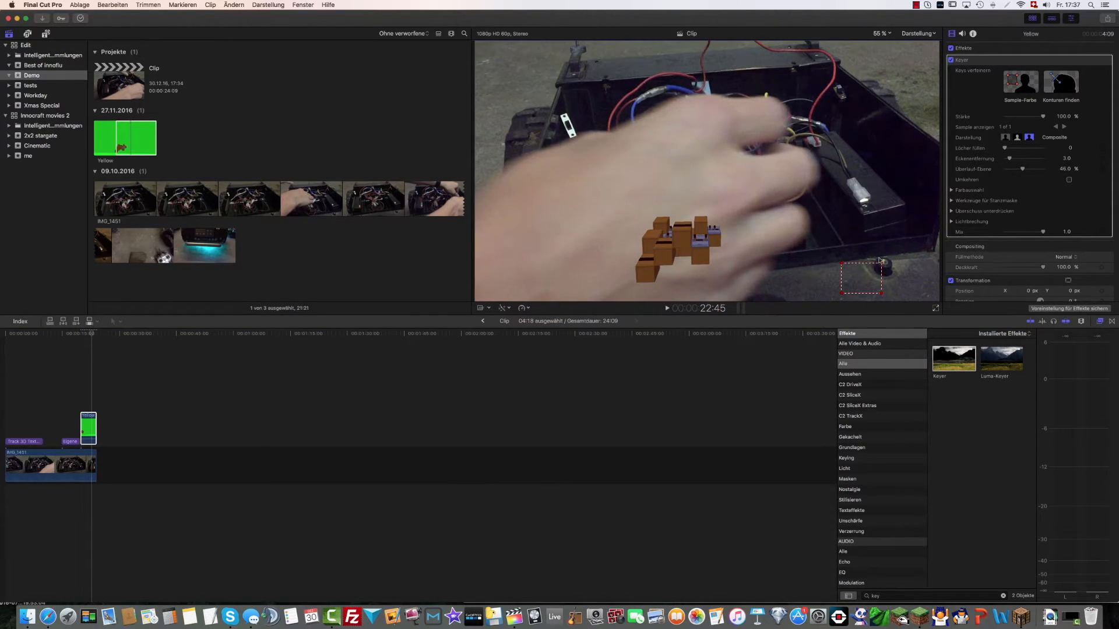
{"action": "left_click", "coordinate": [59, 359]}
{"action": "key", "text": "space"}
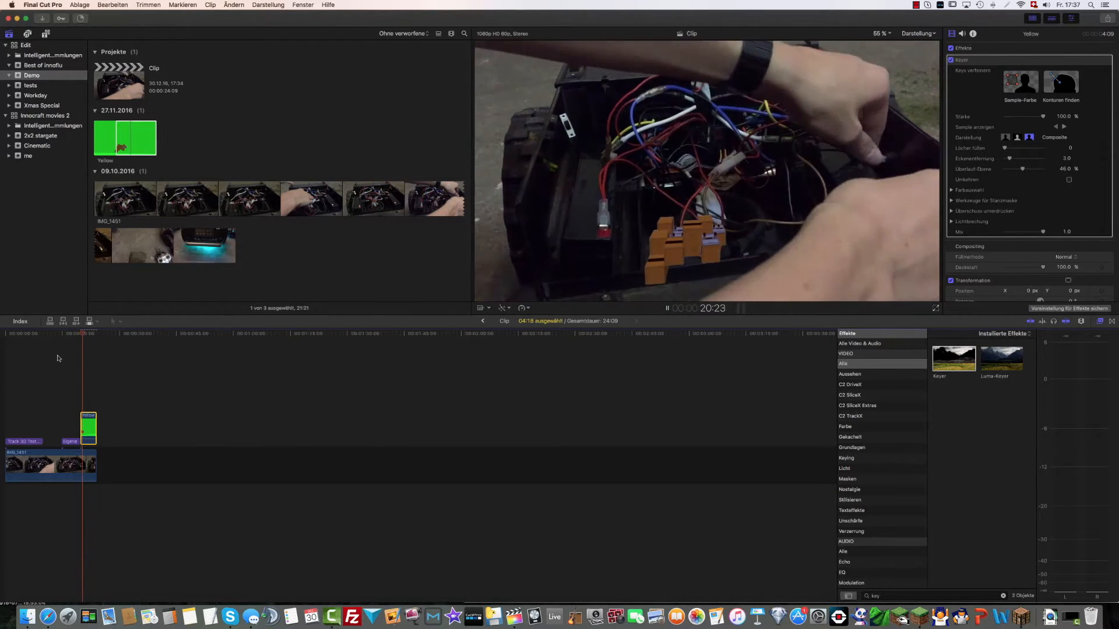
{"action": "key", "text": "space"}
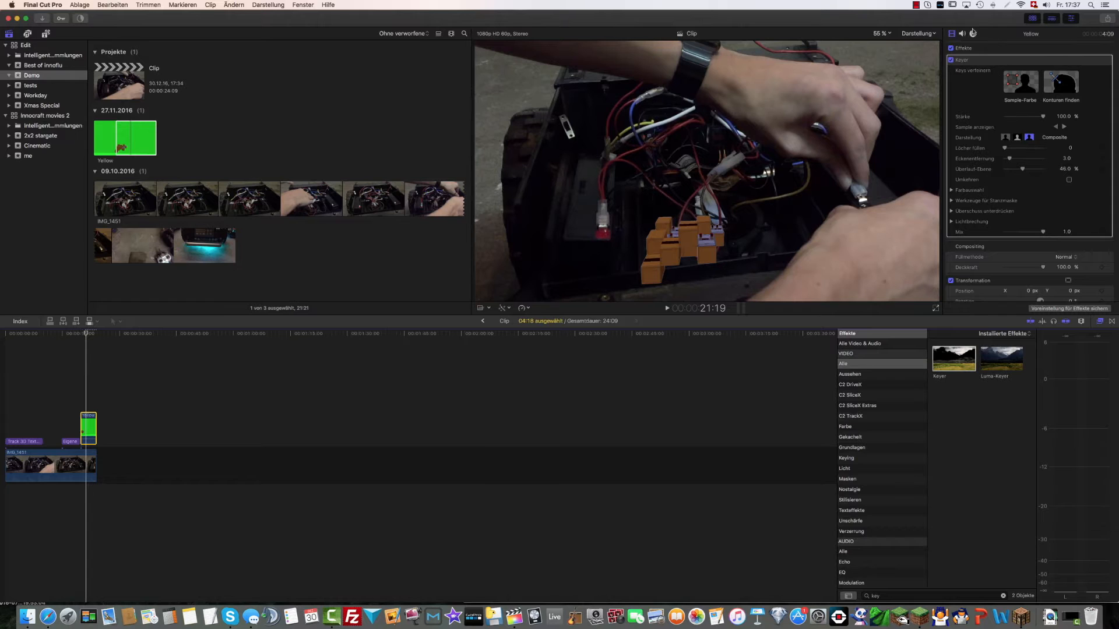
Add Position and Rotation keyframes to the Yellow clip at 21:21
{"action": "scroll", "coordinate": [1093, 202], "scroll_direction": "down", "scroll_amount": 5}
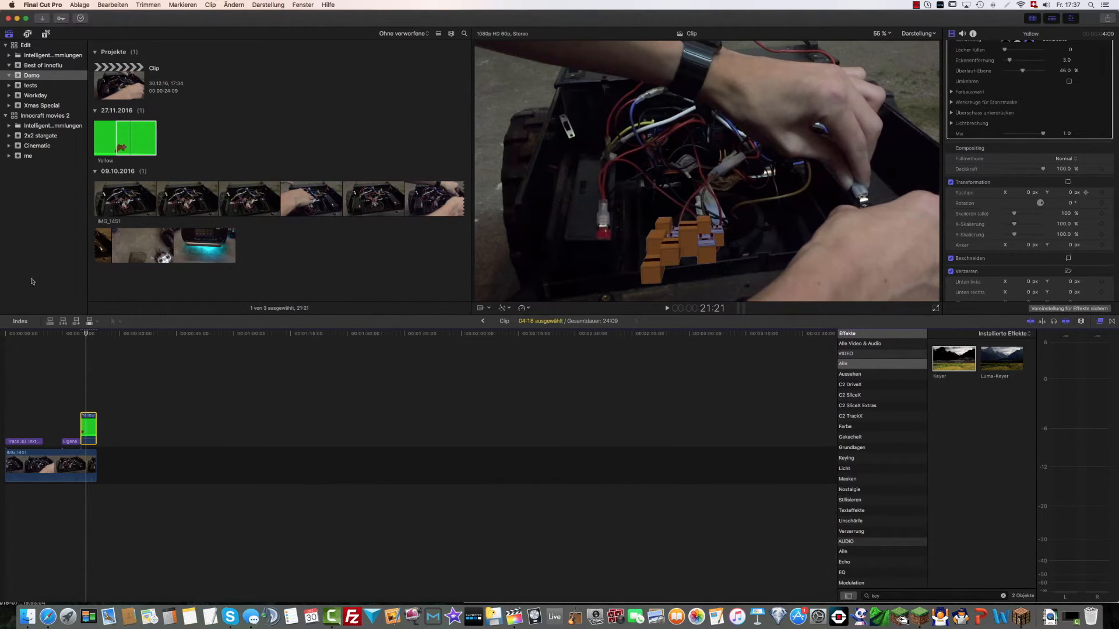
{"action": "left_click", "coordinate": [91, 384]}
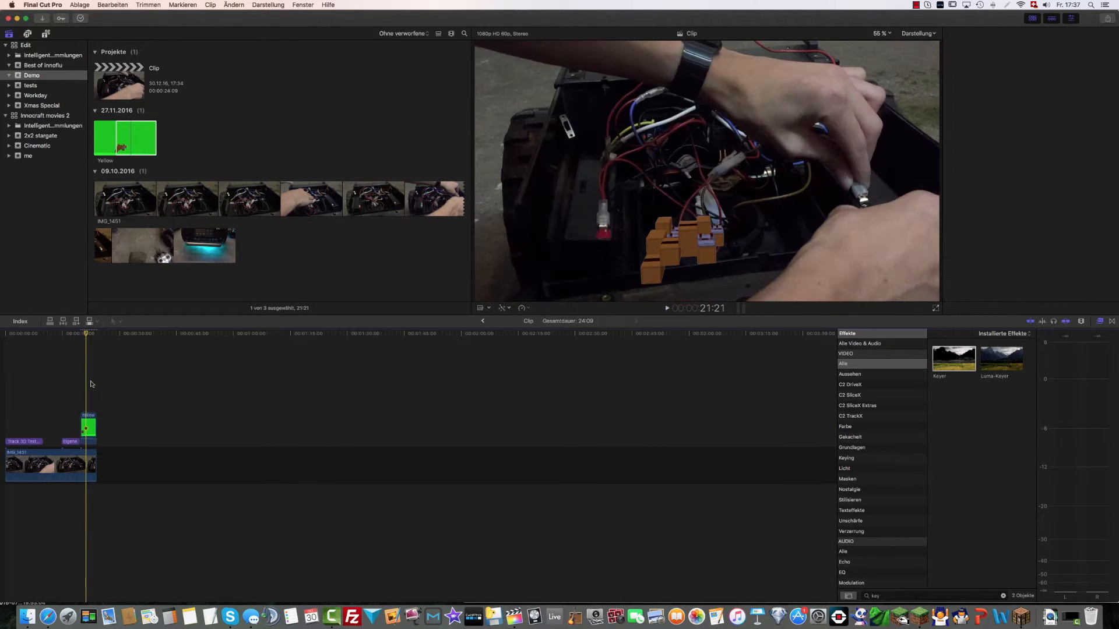
{"action": "scroll", "coordinate": [1088, 271], "scroll_direction": "down", "scroll_amount": 3}
{"action": "scroll", "coordinate": [1091, 271], "scroll_direction": "down", "scroll_amount": 1}
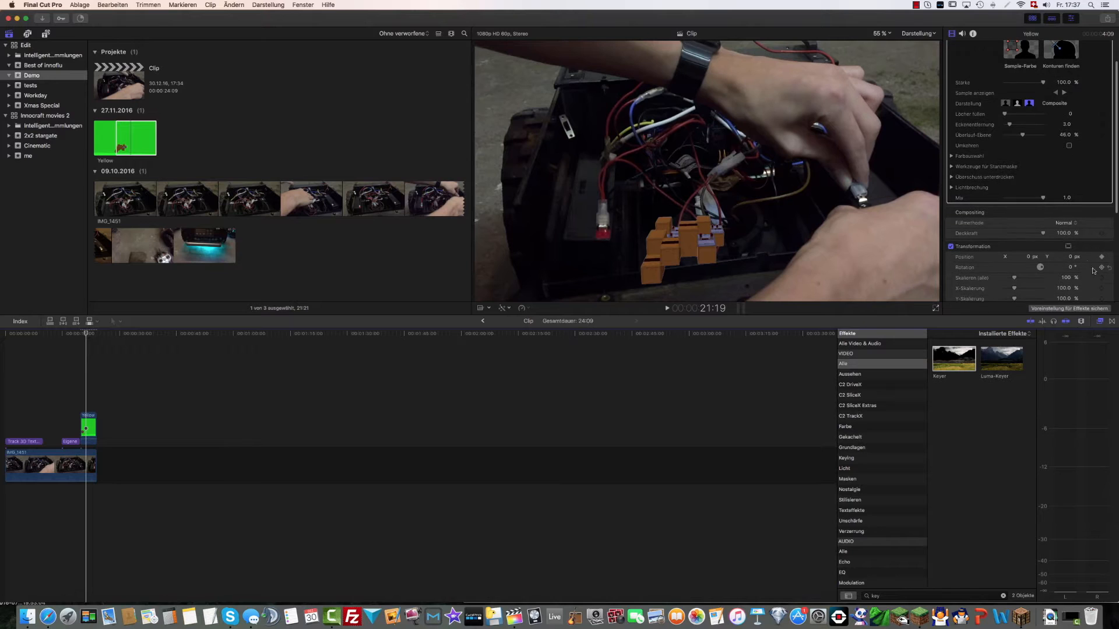
At 23:58, move the Yellow clip up and to X about 643 px, rotate it about -29.3°, and play the end
{"action": "left_click", "coordinate": [95, 368]}
{"action": "key", "text": "Left"}
{"action": "key", "text": "Left"}
{"action": "key", "text": "Left"}
{"action": "key", "text": "Left"}
{"action": "key", "text": "Left"}
{"action": "scroll", "coordinate": [1046, 278], "scroll_direction": "down", "scroll_amount": 1}
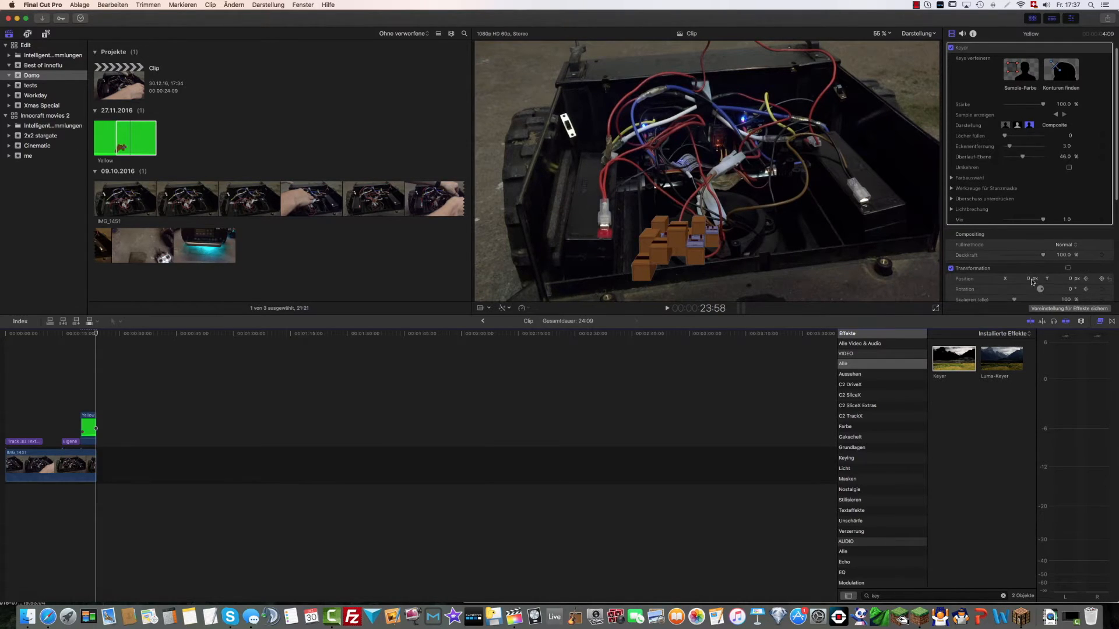
{"action": "left_click_drag", "start_coordinate": [1029, 282], "coordinate": [1115, 320]}
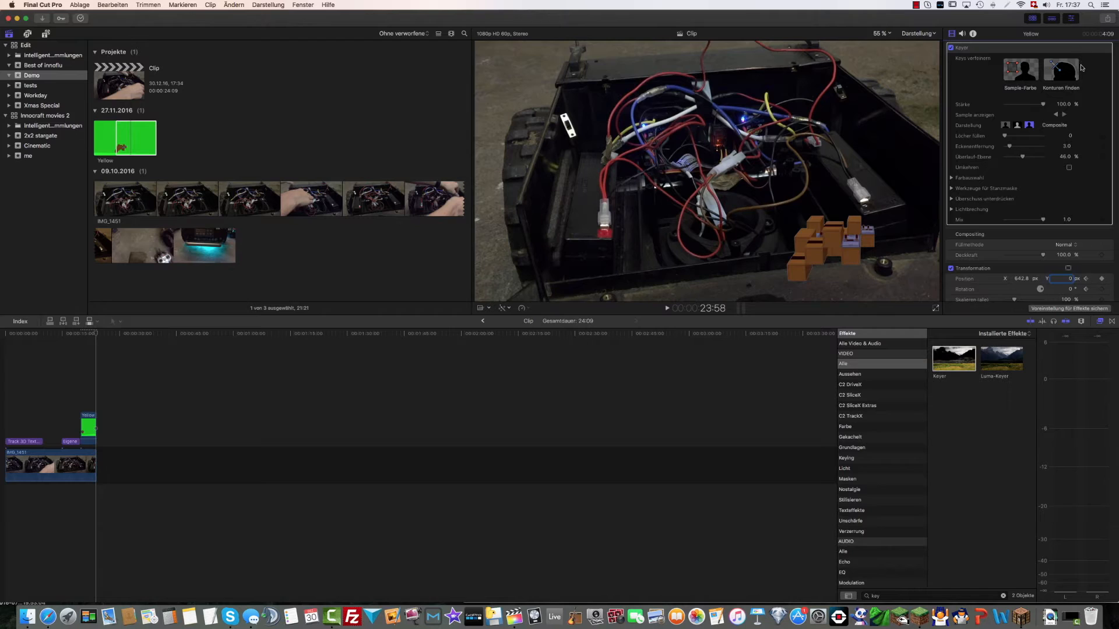
{"action": "left_click_drag", "start_coordinate": [1070, 281], "coordinate": [1070, 213]}
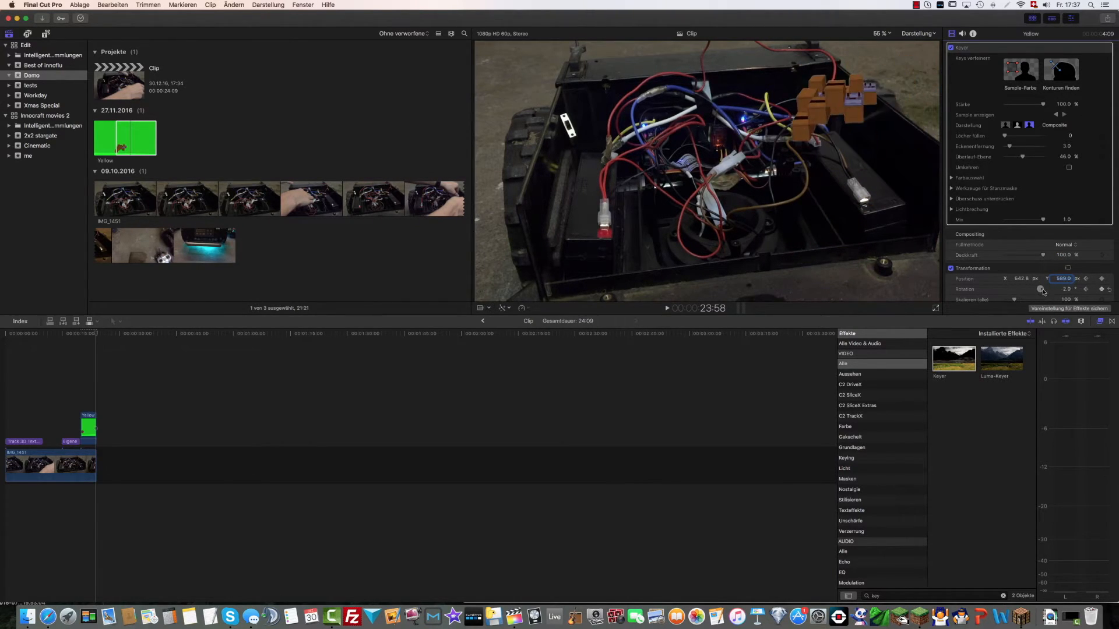
{"action": "key", "text": "space"}
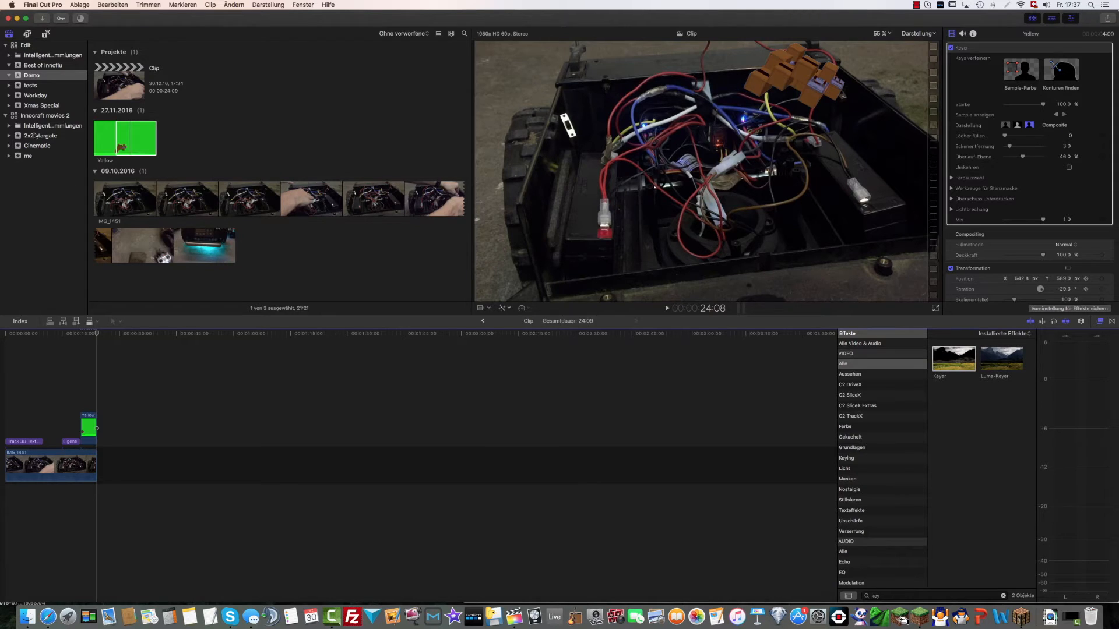
Preview the source Yellow clip in the Demo event, and reopen the Stomach ultra 3x3 project in the Cinematic event
{"action": "left_click", "coordinate": [120, 133]}
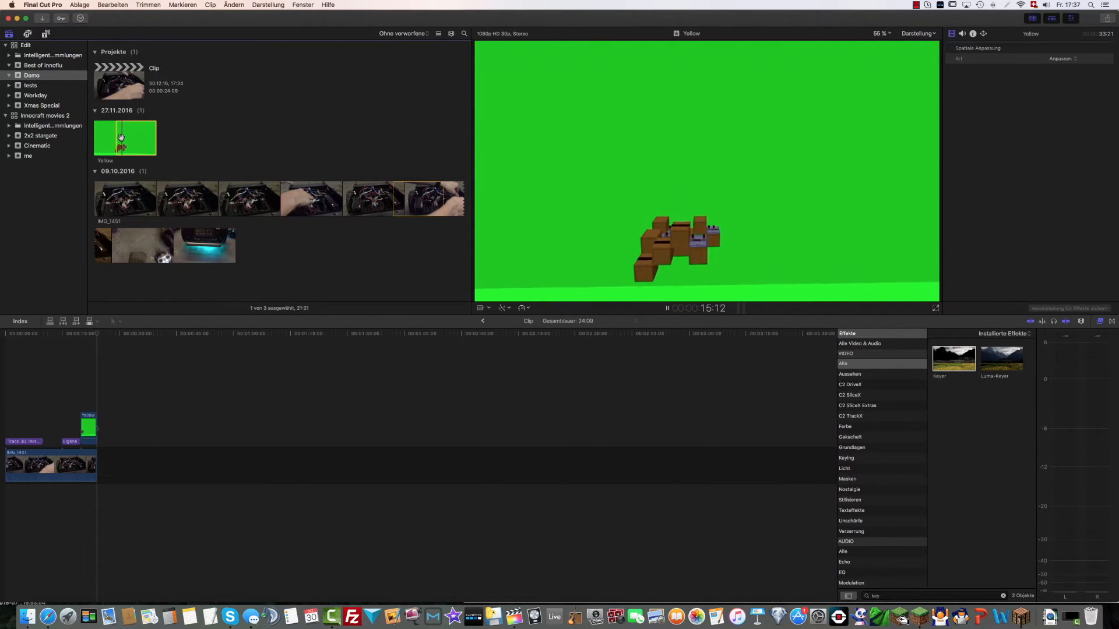
{"action": "key", "text": "space"}
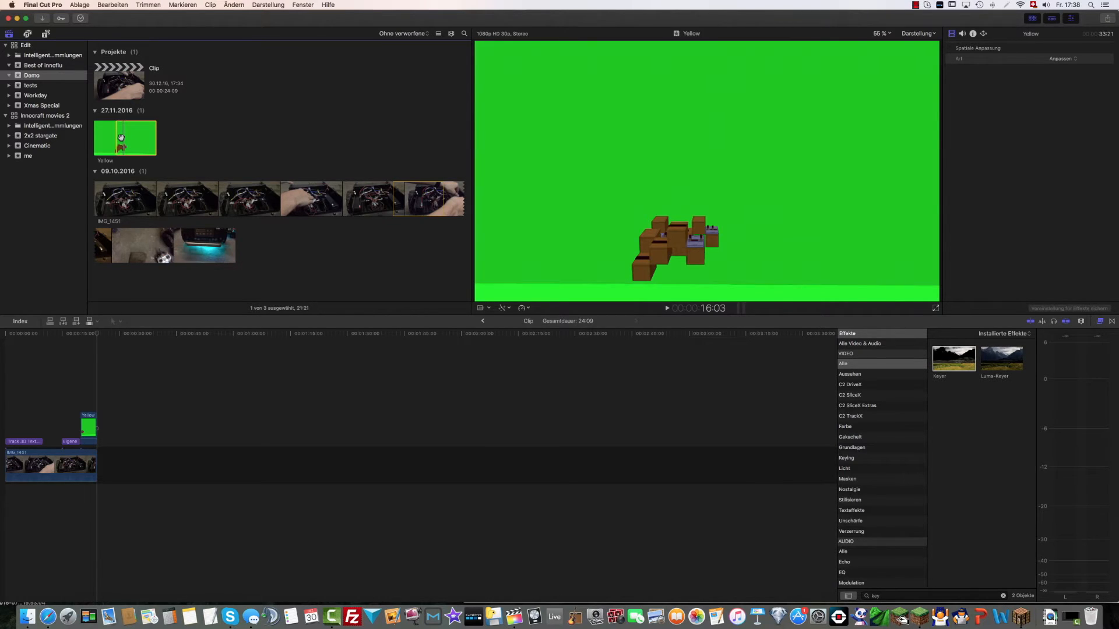
{"action": "left_click", "coordinate": [36, 136]}
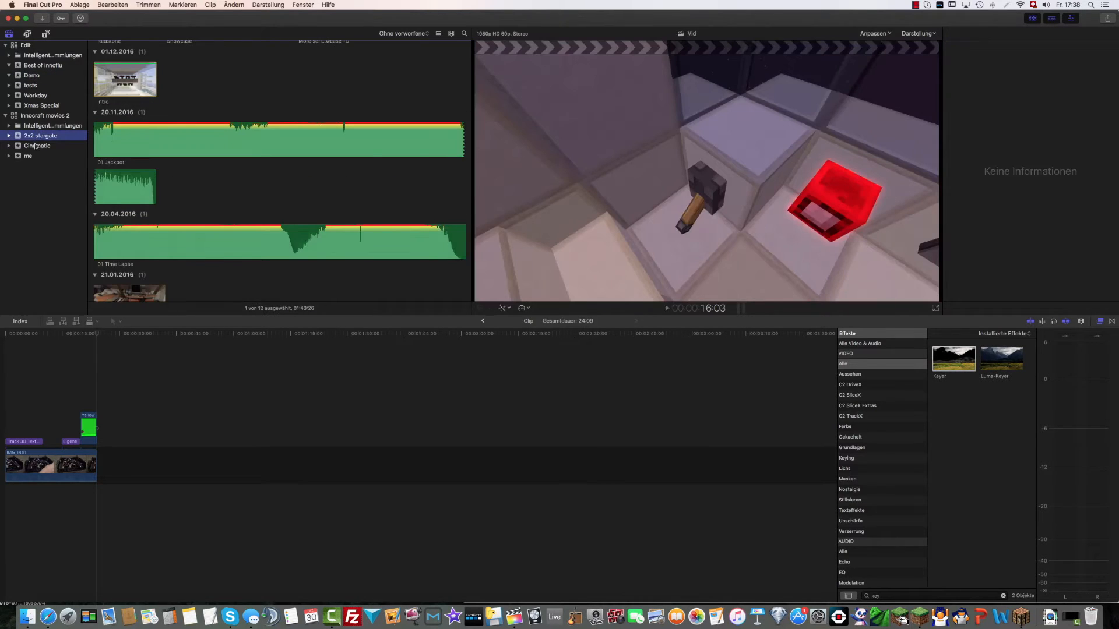
{"action": "left_click", "coordinate": [36, 147]}
{"action": "double_click", "coordinate": [124, 94]}
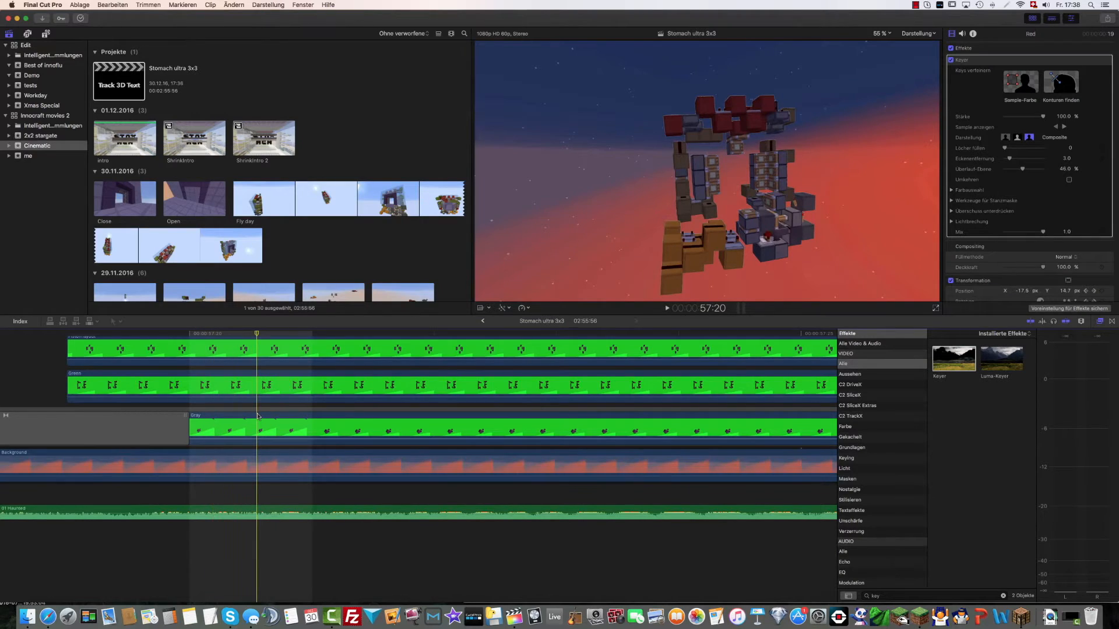
Look through the Stomach ultra 3x3 timeline and play the keyed layers over Background 2 up to 1:43:12
{"action": "scroll", "coordinate": [257, 416], "scroll_direction": "down", "scroll_amount": 10}
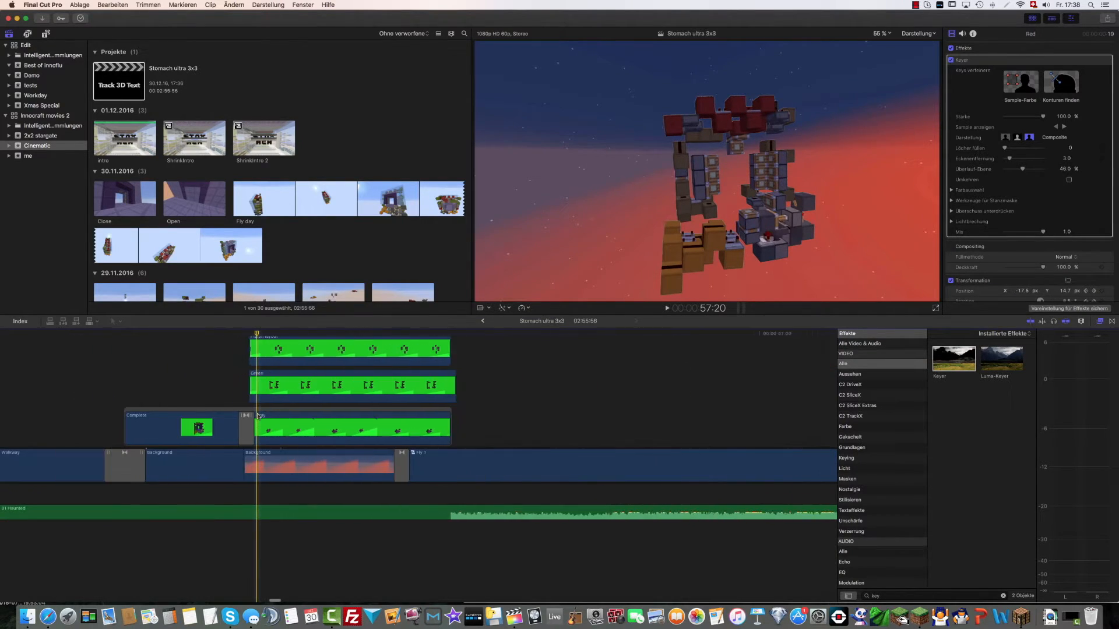
{"action": "scroll", "coordinate": [258, 416], "scroll_direction": "down", "scroll_amount": 5}
{"action": "key", "text": "space"}
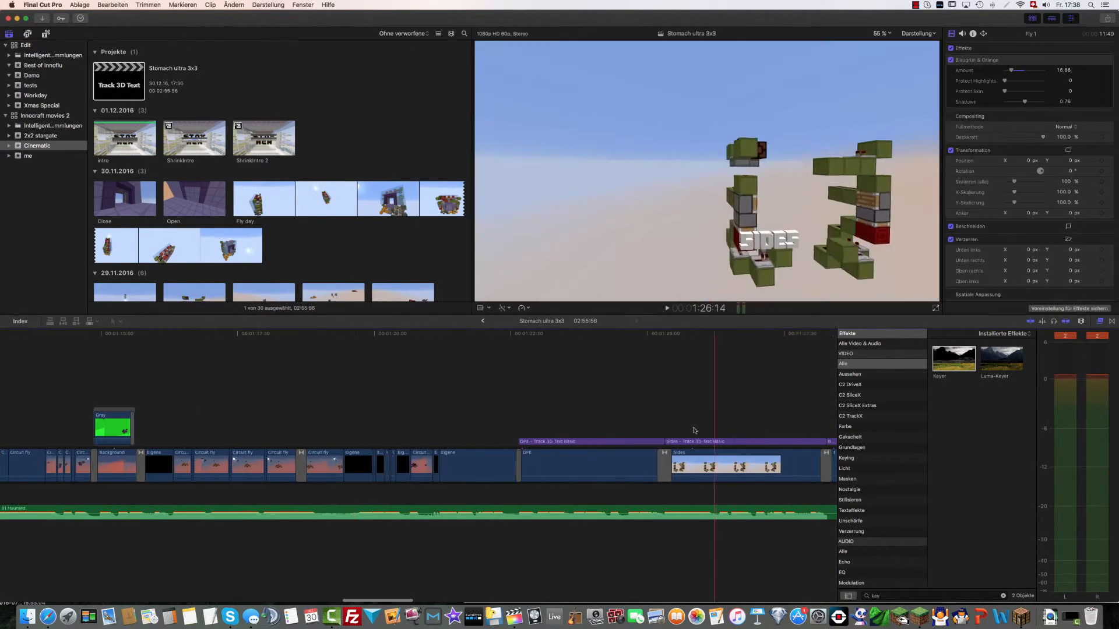
{"action": "scroll", "coordinate": [657, 430], "scroll_direction": "right", "scroll_amount": 15}
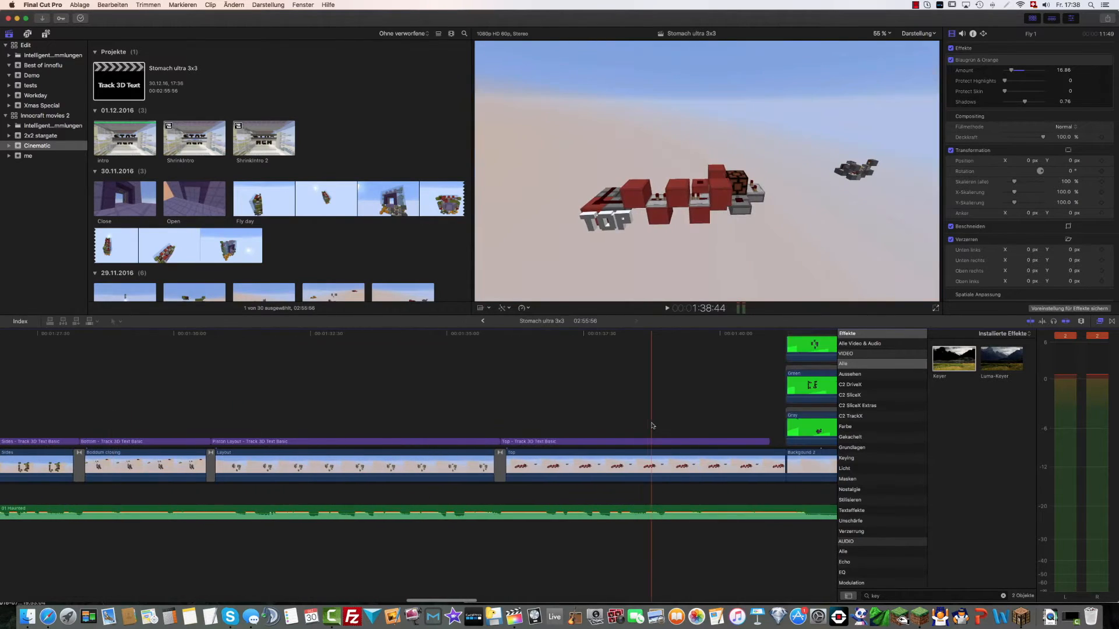
{"action": "key", "text": "space"}
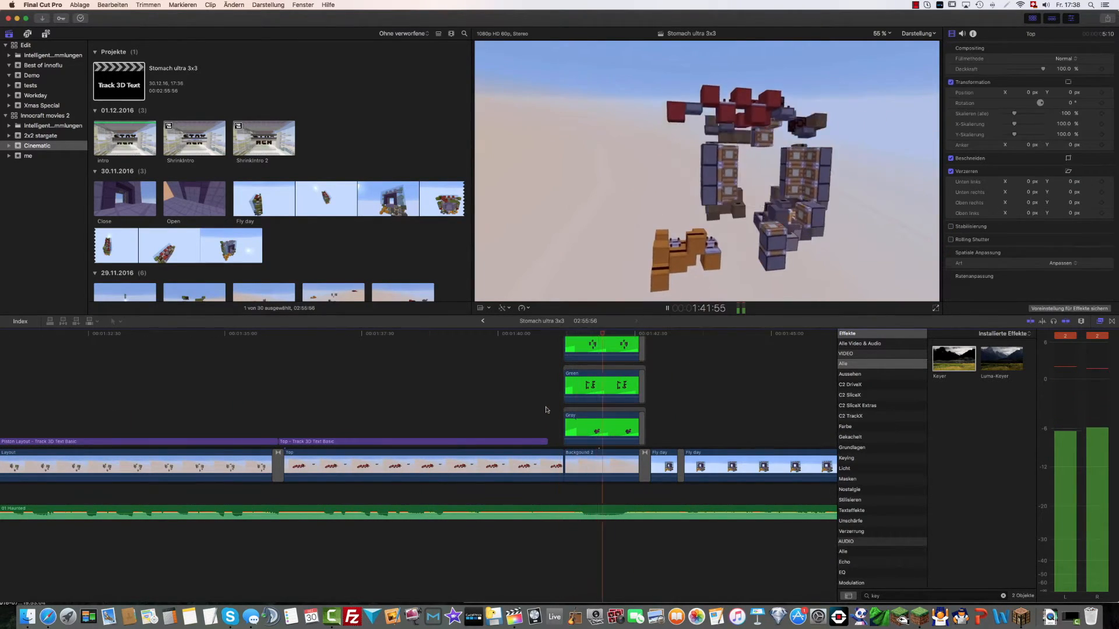
{"action": "key", "text": "space"}
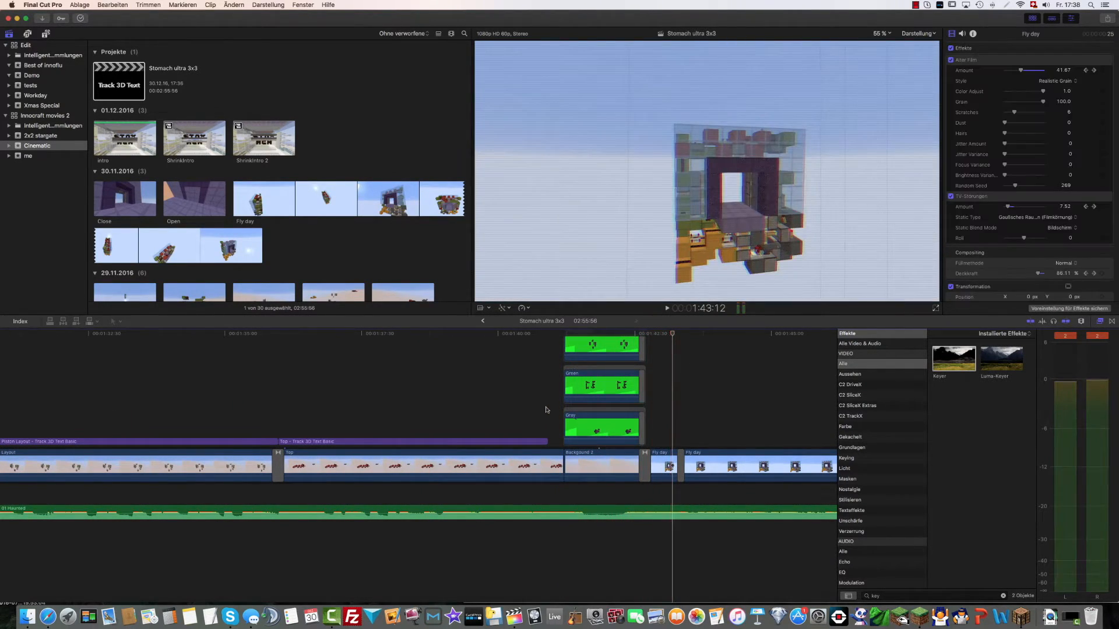
Replay the passage from the Top title through the keyed layers into the Fly day clip, from about 1:39:55
{"action": "key", "text": "super+minus"}
{"action": "key", "text": "super+minus"}
{"action": "key", "text": "super+minus"}
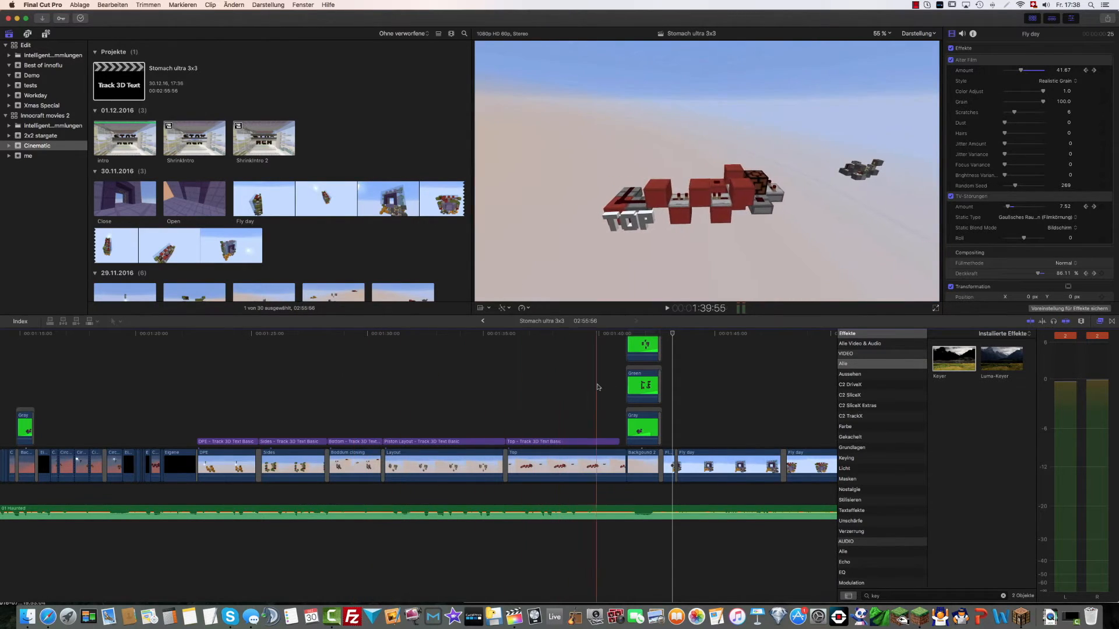
{"action": "key", "text": "space"}
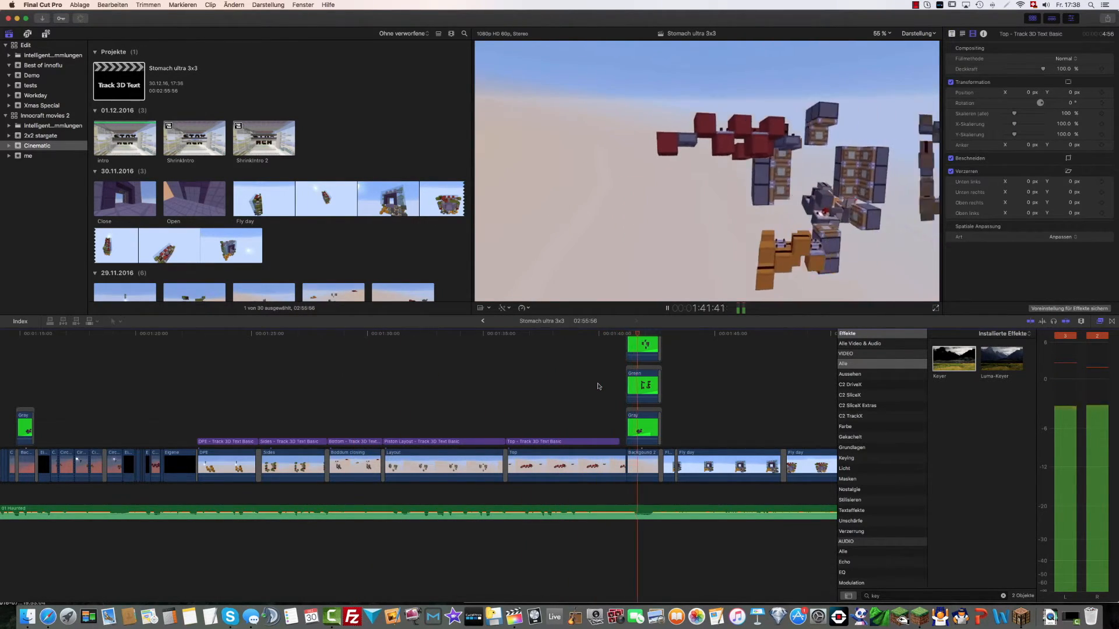
{"action": "key", "text": "space"}
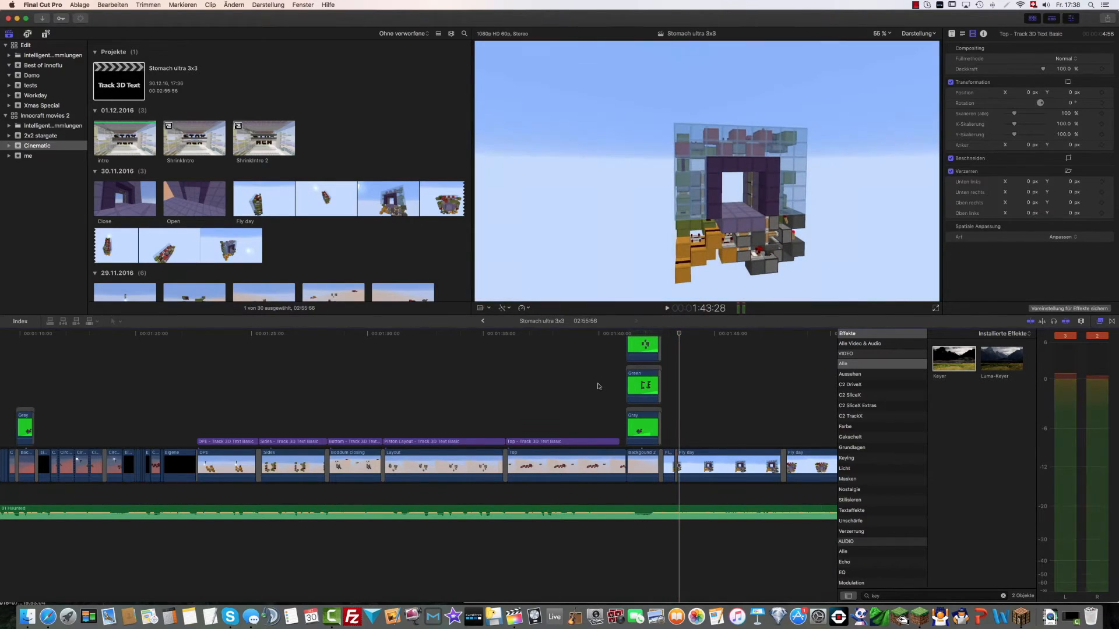
Play back the section with the tracked 3D titles from DPE to Piston Layout
{"action": "scroll", "coordinate": [587, 408], "scroll_direction": "left", "scroll_amount": 5}
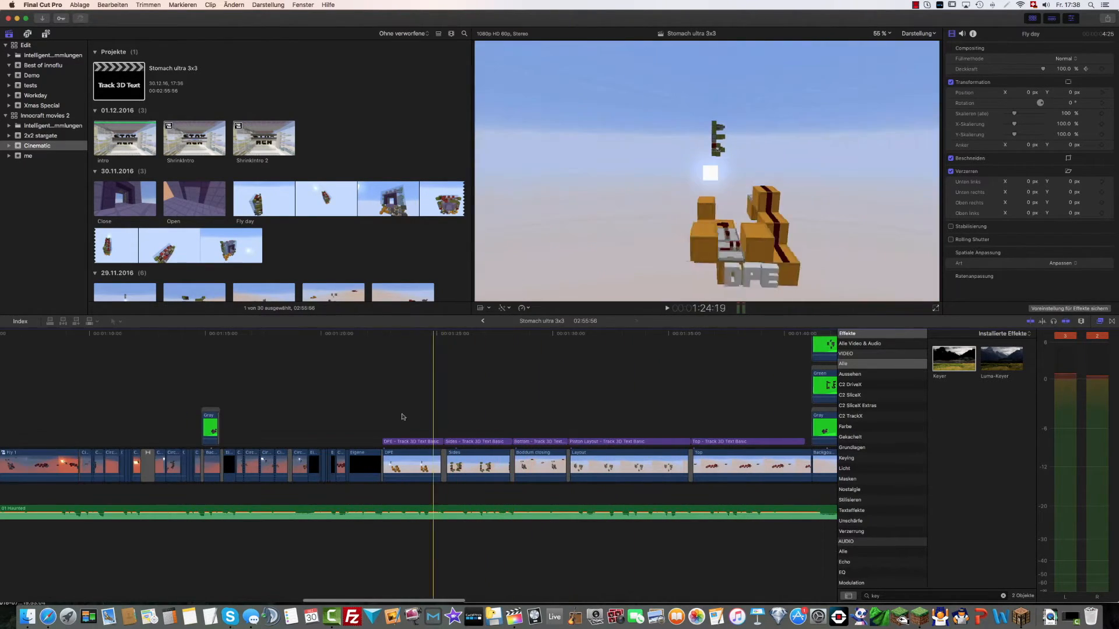
{"action": "key", "text": "space"}
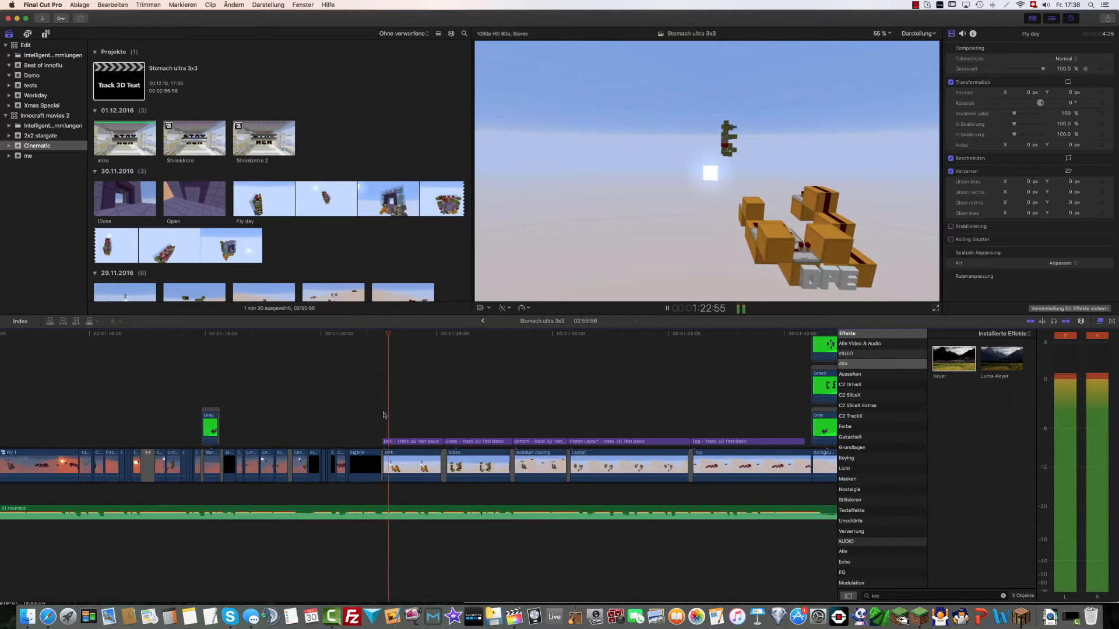
{"action": "scroll", "coordinate": [384, 415], "scroll_direction": "right", "scroll_amount": 3}
{"action": "key", "text": "space"}
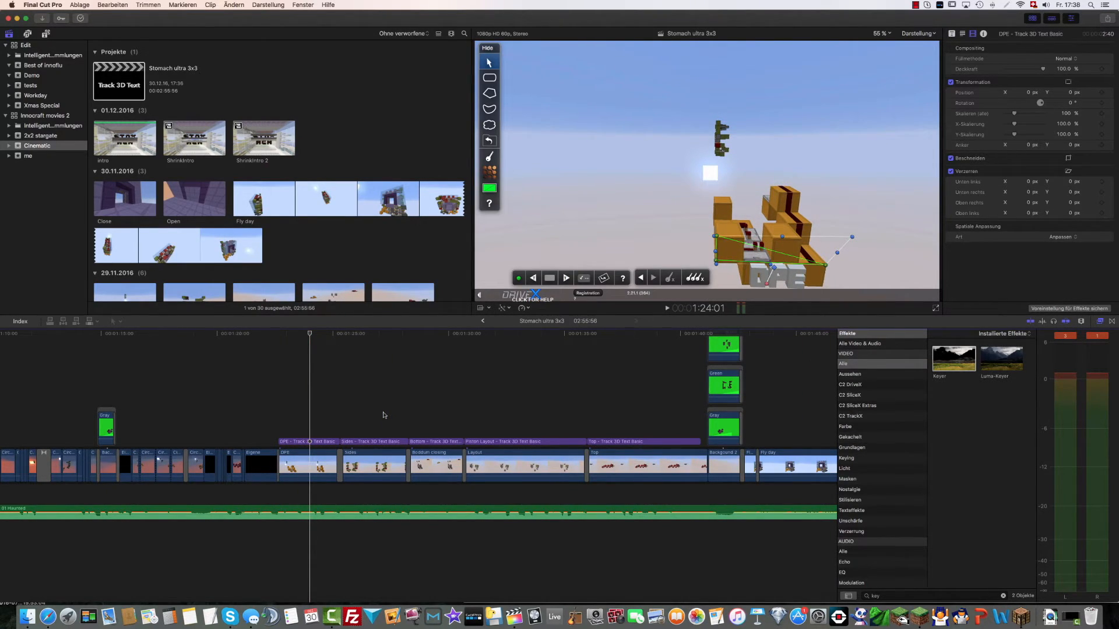
{"action": "key", "text": "space"}
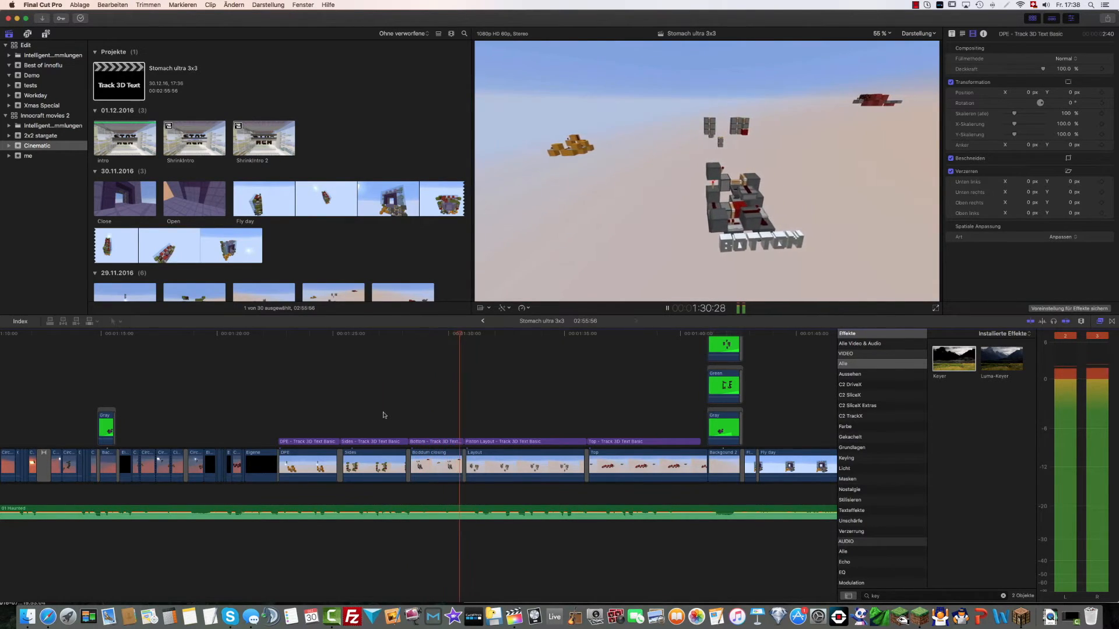
{"action": "key", "text": "space"}
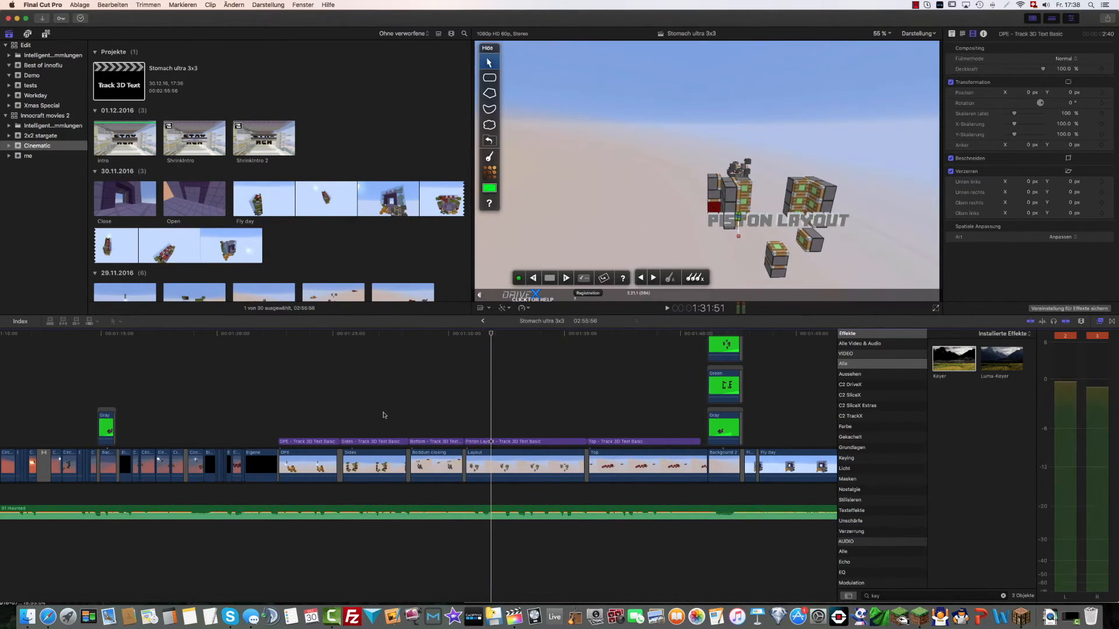
Look through the rest of the Stomach ultra 3x3 timeline, from the Fly day clips to the closing trailer title
{"action": "scroll", "coordinate": [384, 415], "scroll_direction": "right", "scroll_amount": 10}
{"action": "scroll", "coordinate": [383, 415], "scroll_direction": "right", "scroll_amount": 10}
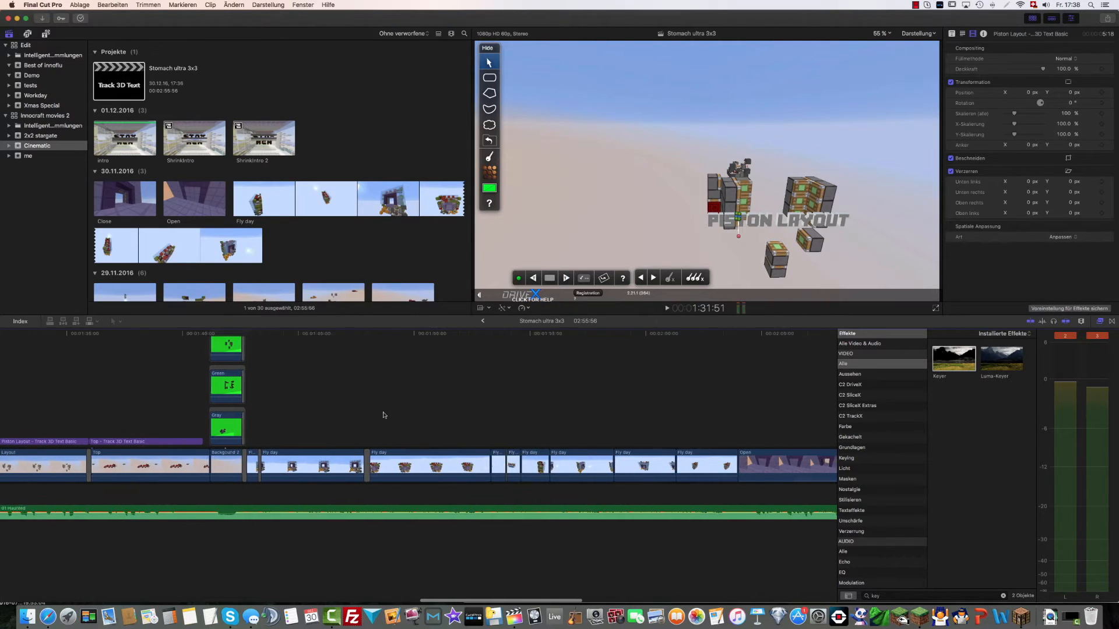
{"action": "scroll", "coordinate": [383, 415], "scroll_direction": "right", "scroll_amount": 4}
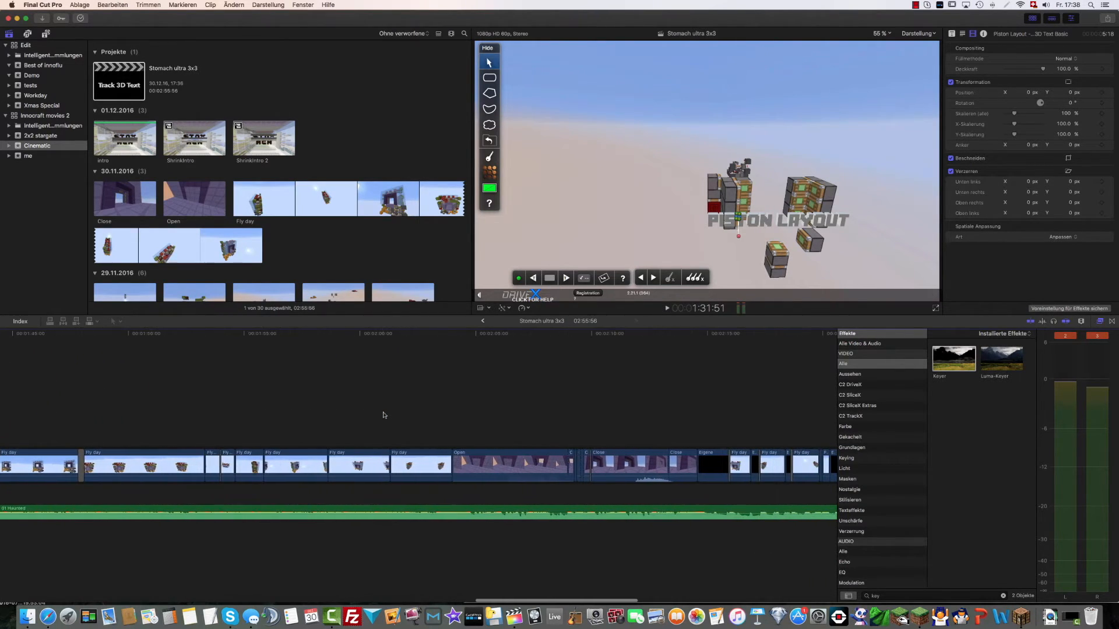
{"action": "left_click", "coordinate": [386, 417]}
{"action": "scroll", "coordinate": [385, 418], "scroll_direction": "right", "scroll_amount": 5}
{"action": "scroll", "coordinate": [385, 418], "scroll_direction": "right", "scroll_amount": 6}
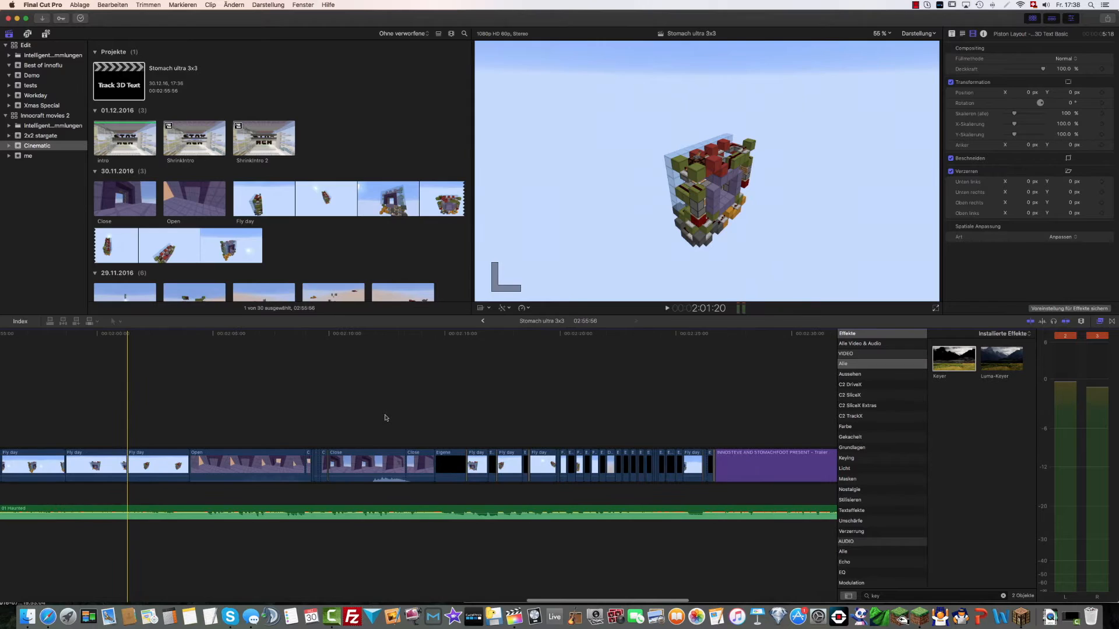
{"action": "scroll", "coordinate": [385, 418], "scroll_direction": "down", "scroll_amount": 8}
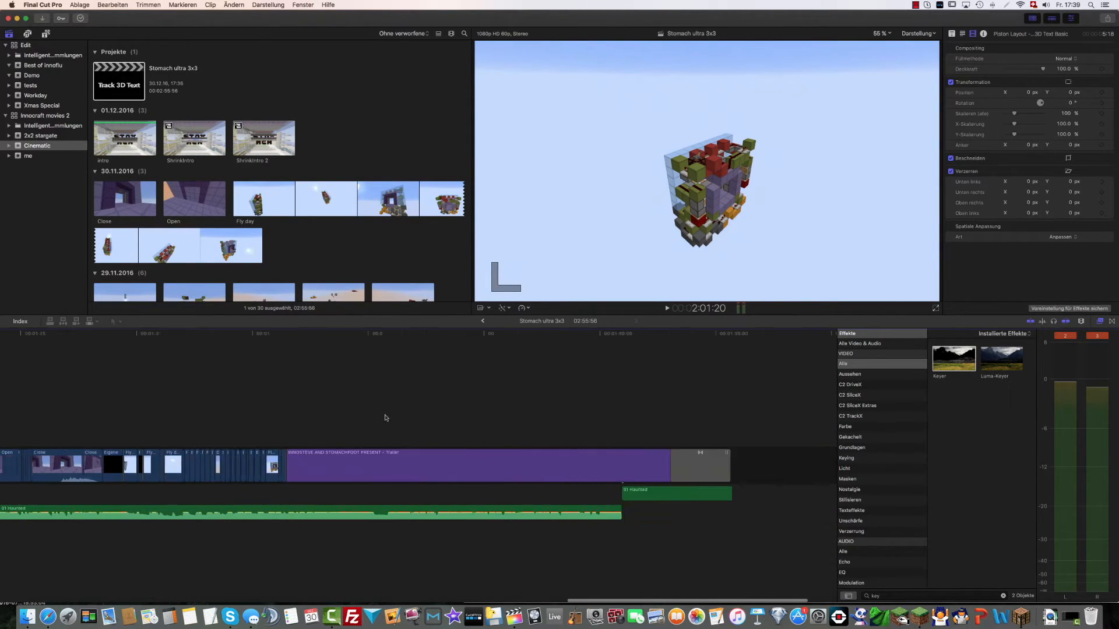
{"action": "scroll", "coordinate": [386, 417], "scroll_direction": "left", "scroll_amount": 4}
{"action": "scroll", "coordinate": [385, 417], "scroll_direction": "left", "scroll_amount": 6}
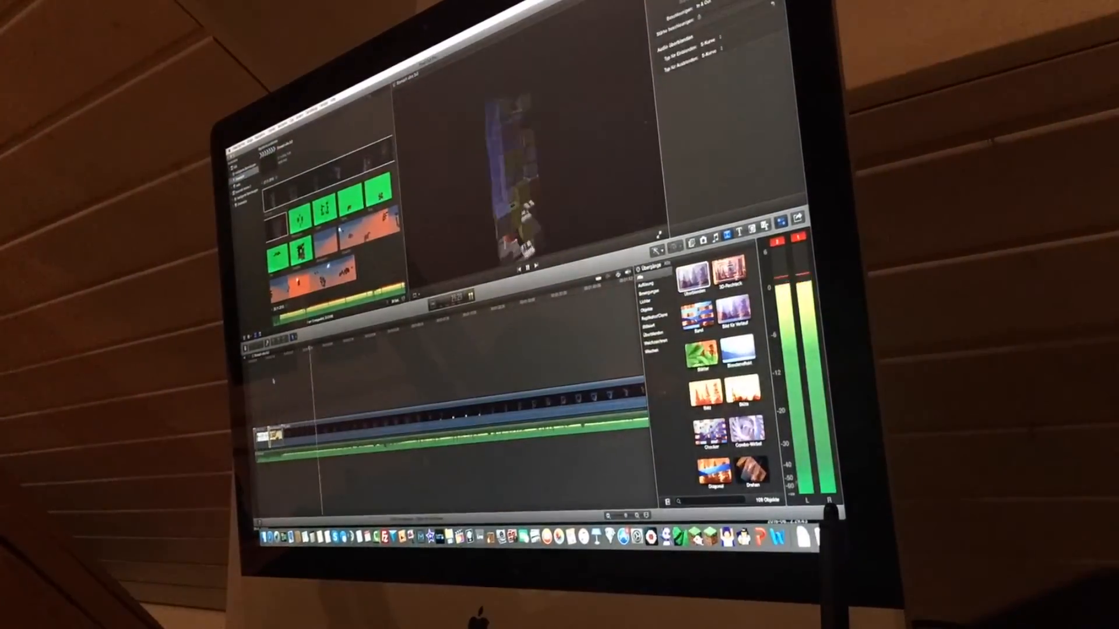
{"action": "left_click", "coordinate": [653, 382]}
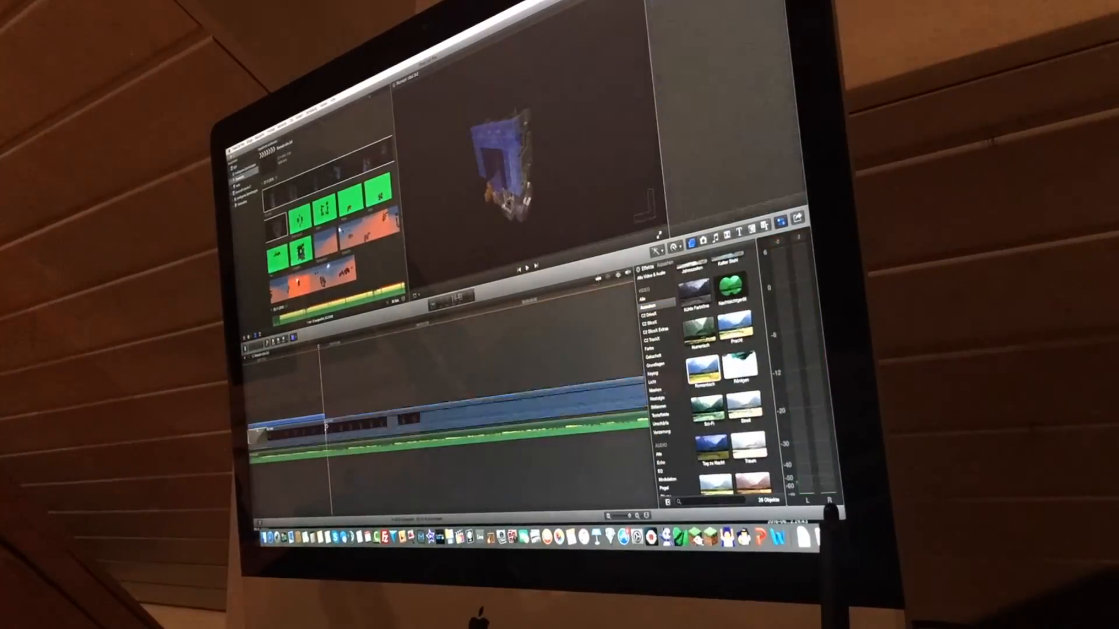